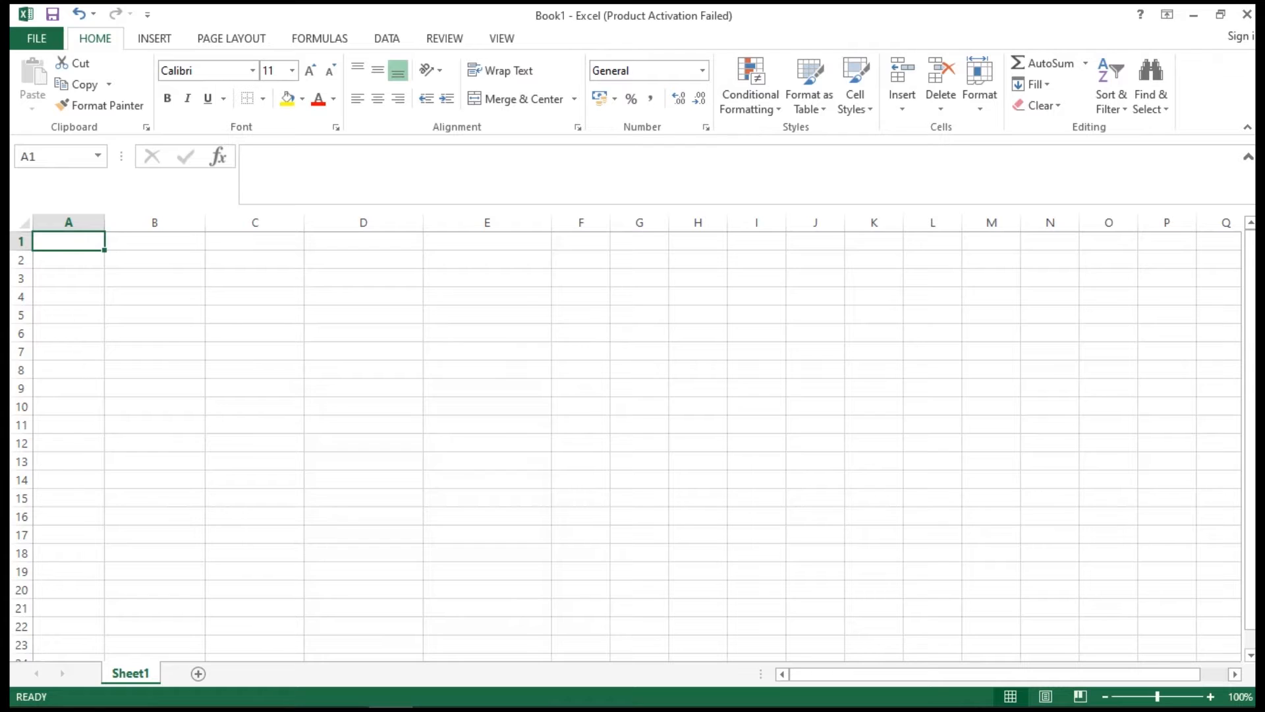
# Enter the label "Plafon" in A1 and the loan amount 1000000 in B1
pyautogui.write('P')
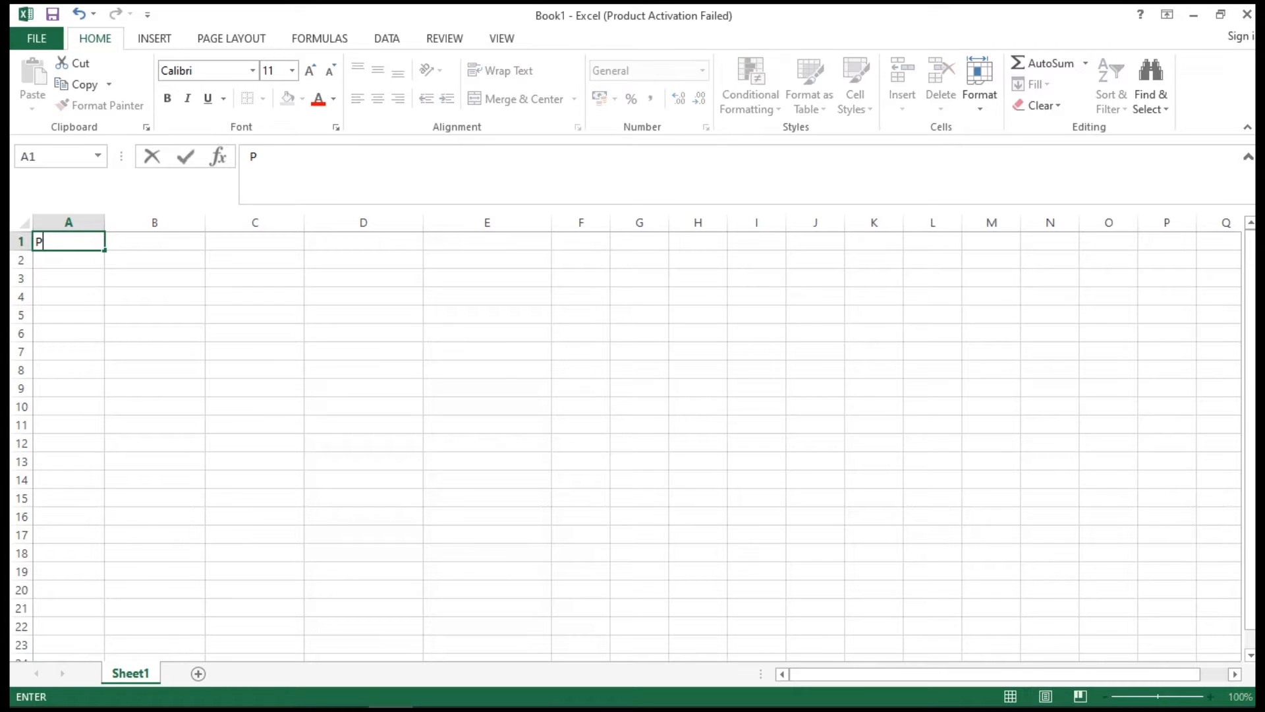
pyautogui.write('lafon')
pyautogui.press('Tab')
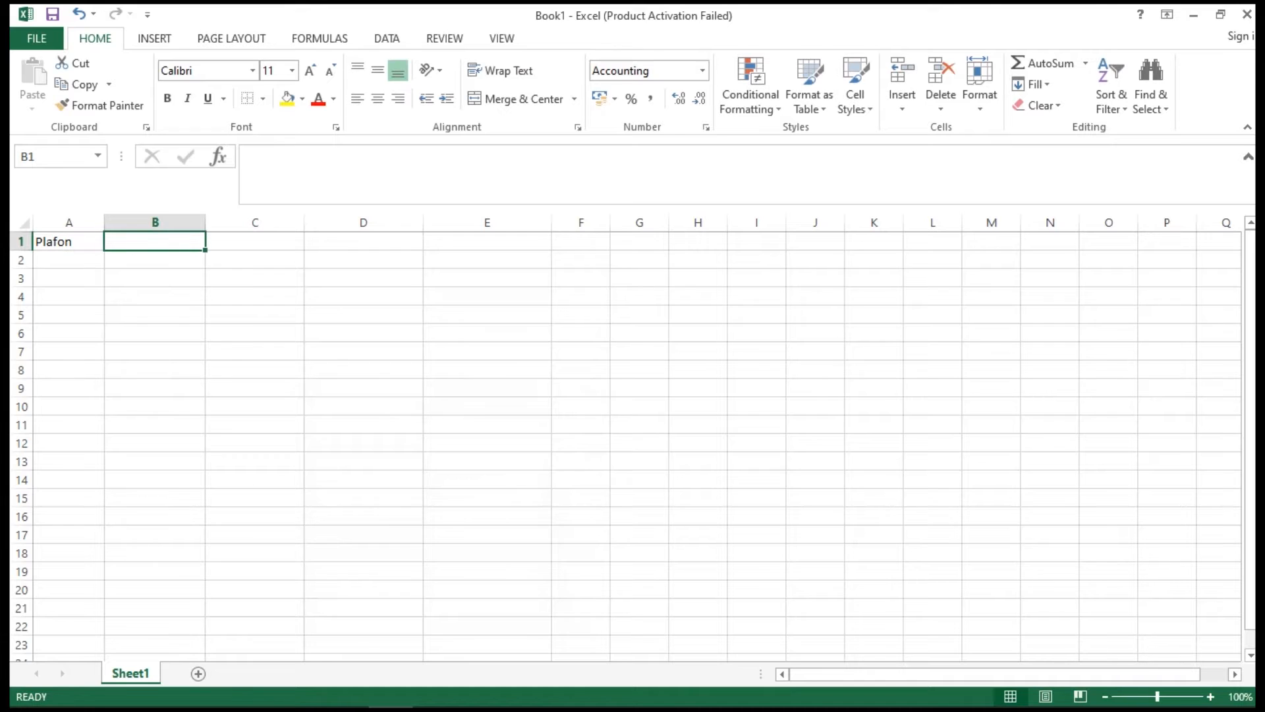
pyautogui.write('1.000.00')
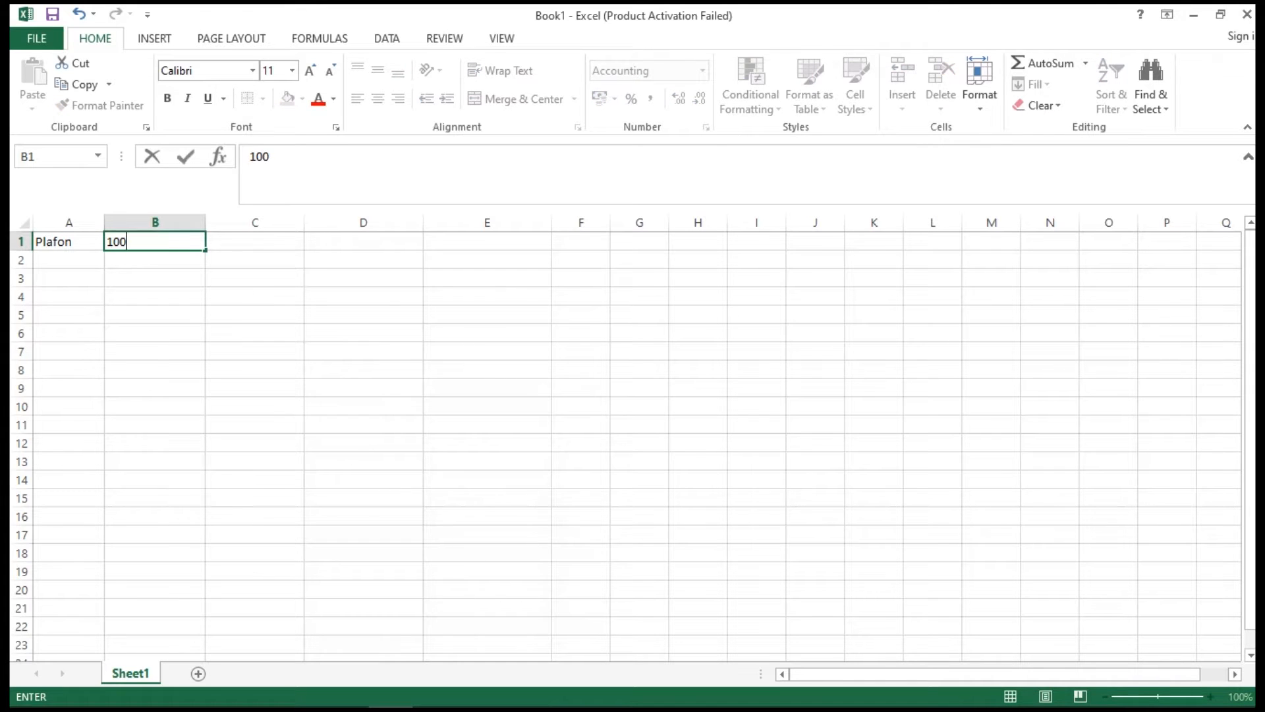
pyautogui.write('0000')
pyautogui.press('Return')
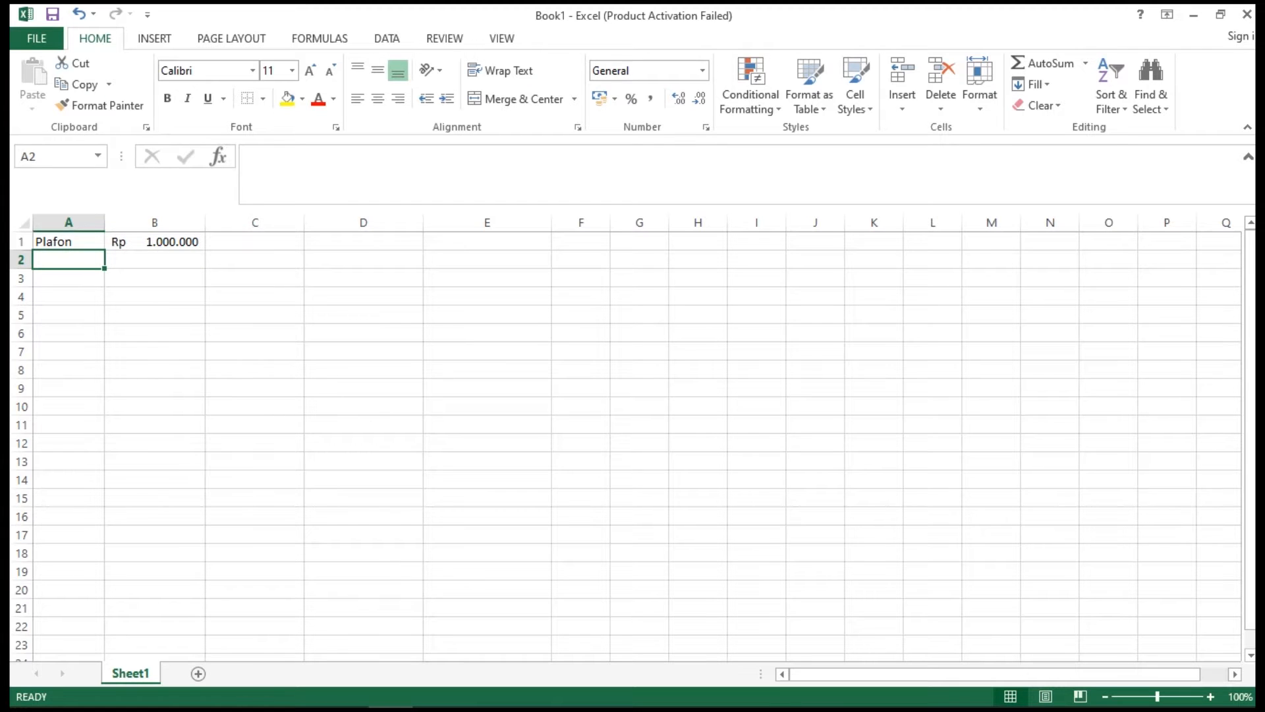
# Fill row 2 with the label "Tenor" in A2, 12 in B2 and the unit "Bulan" in C2
pyautogui.write('Tenor')
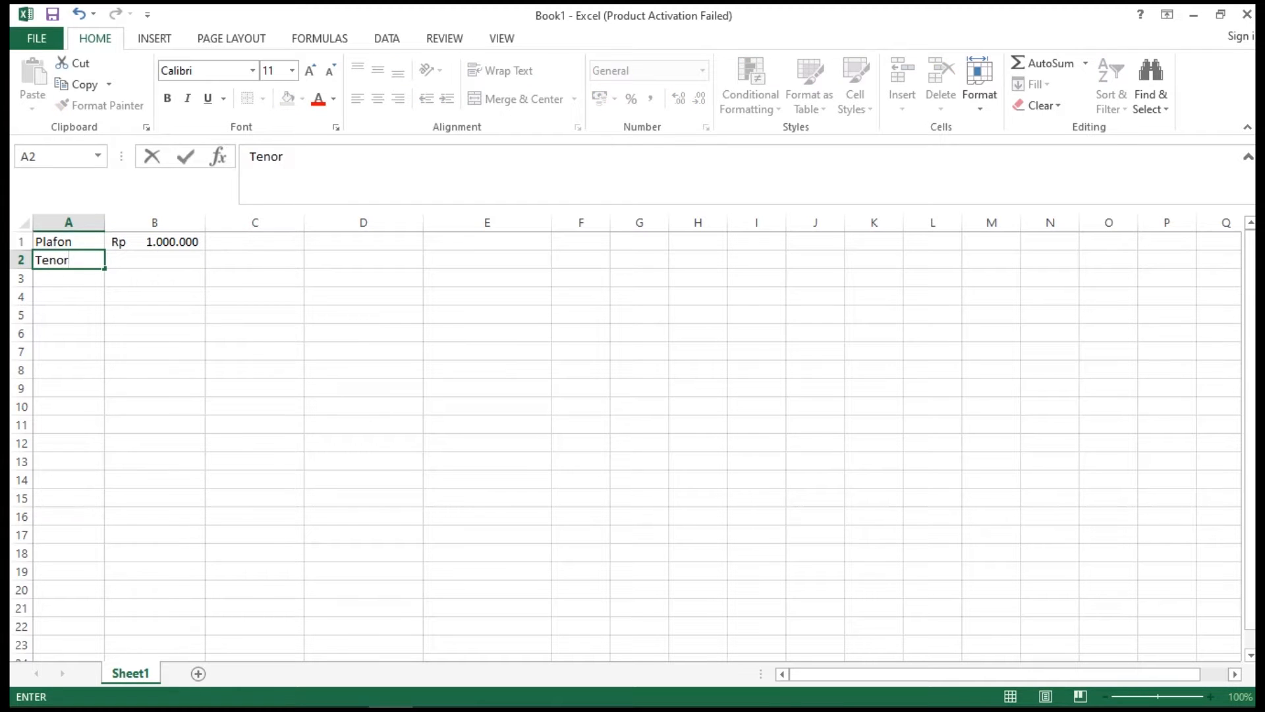
pyautogui.press('Tab')
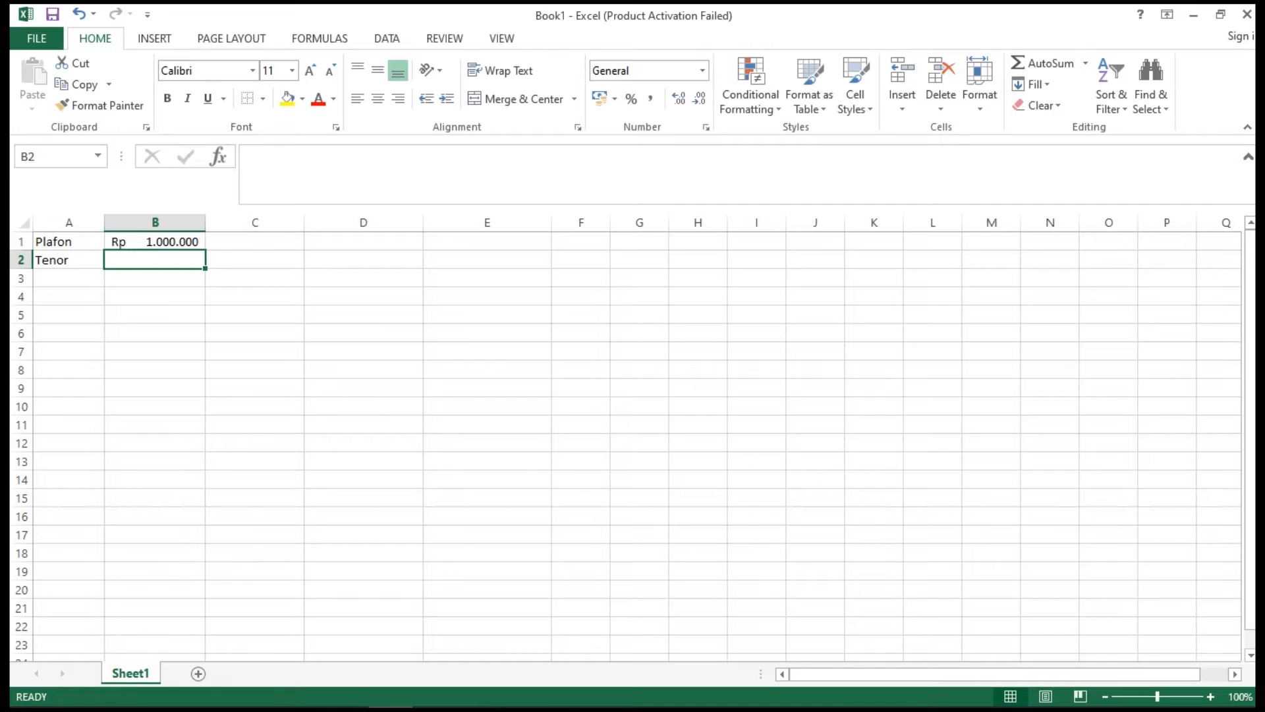
pyautogui.write('12')
pyautogui.press('Tab')
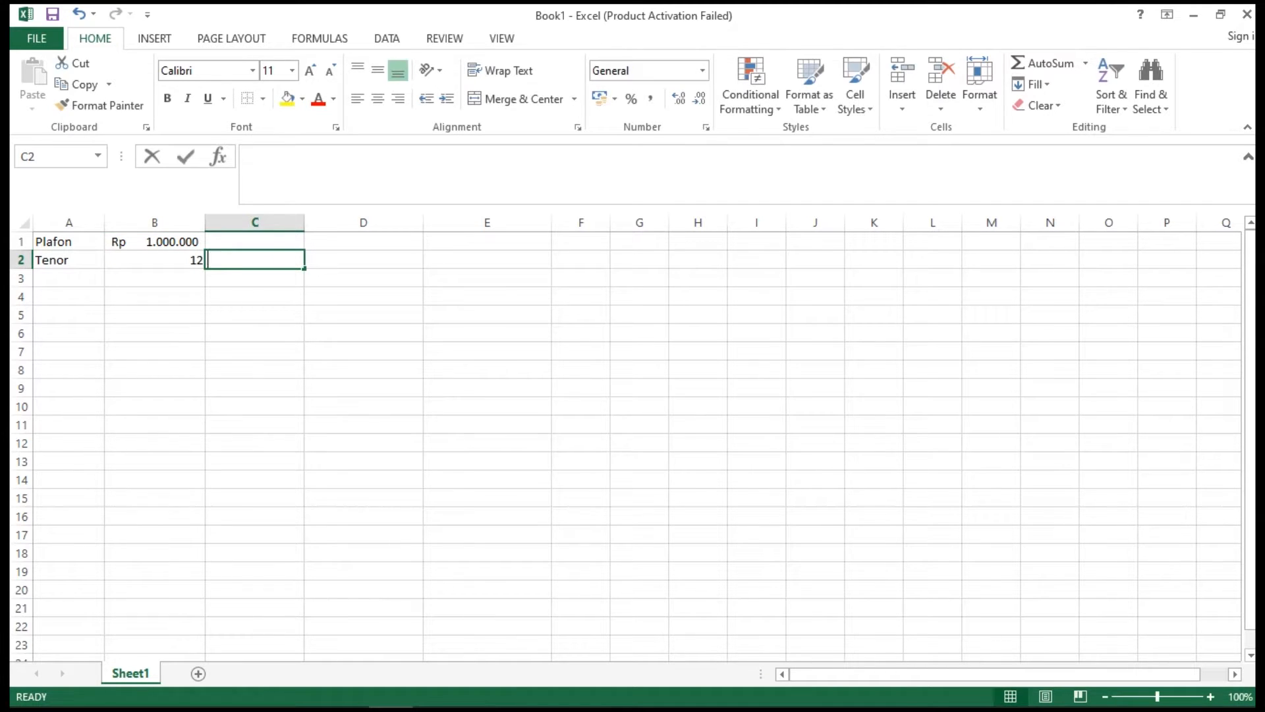
pyautogui.write('Bu;')
pyautogui.press('BackSpace')
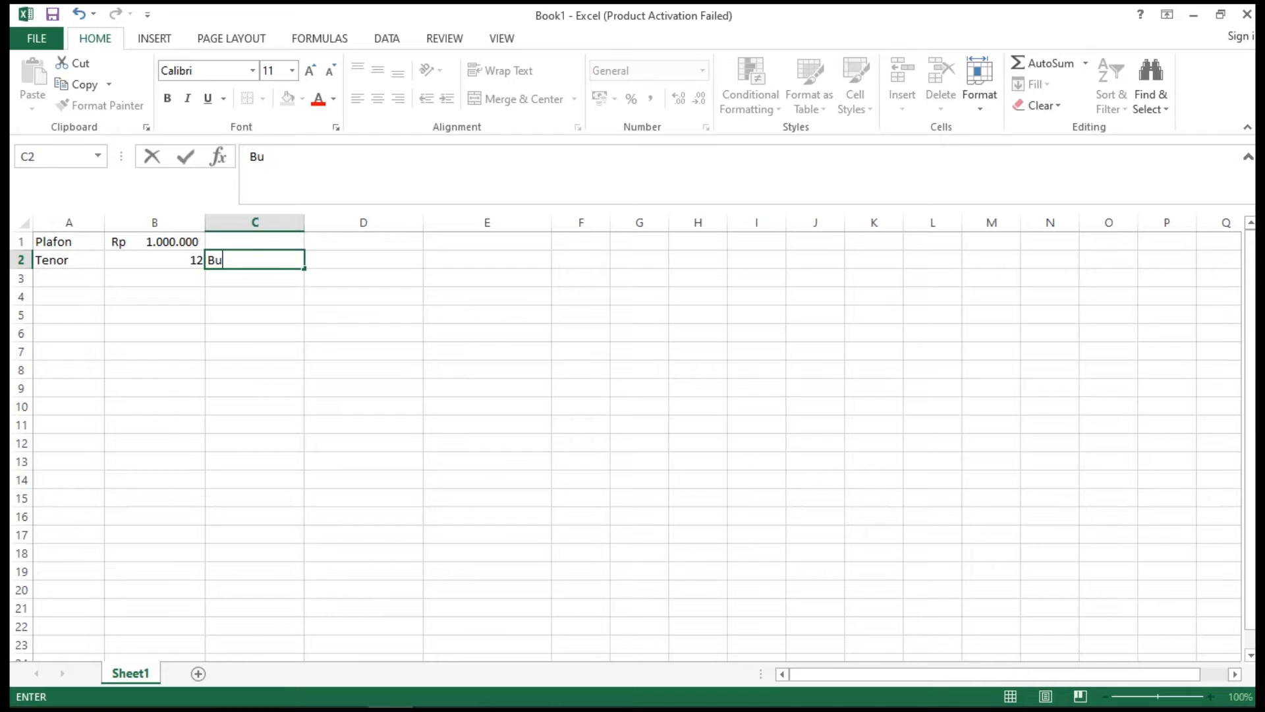
pyautogui.write('lan')
pyautogui.press('Return')
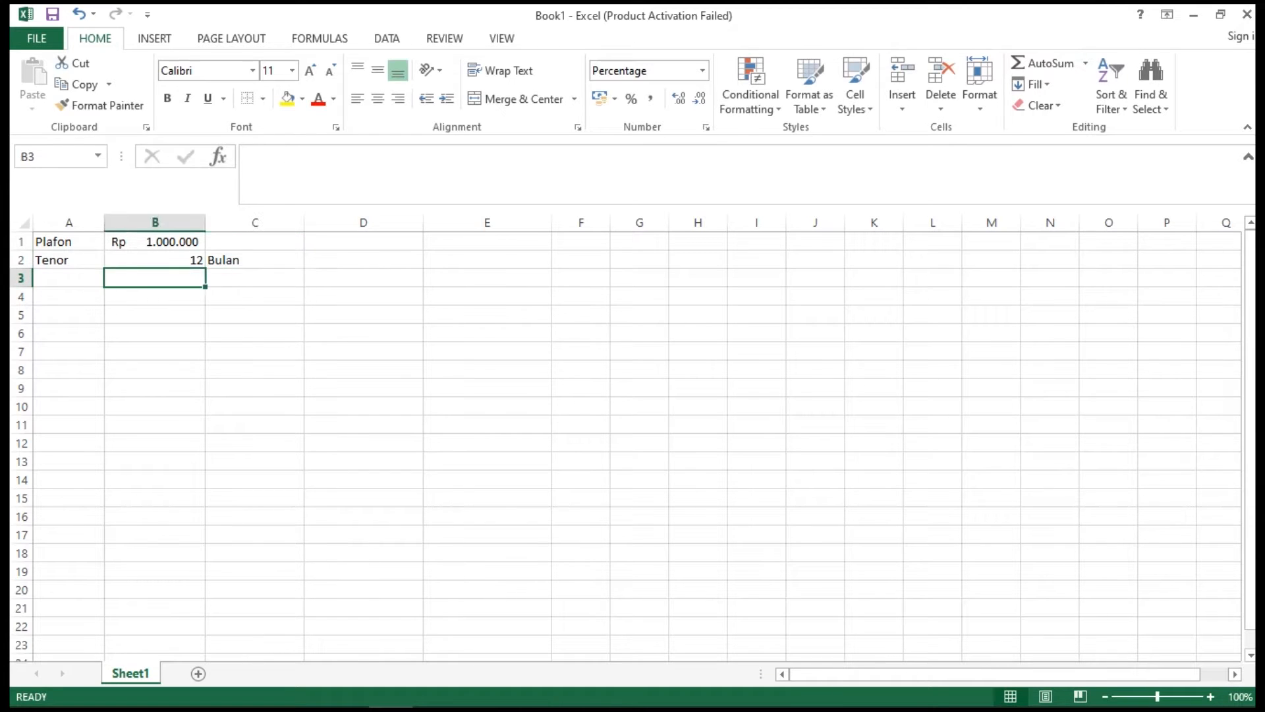
# Fill A3:C3 with "Suku bunga", 24% and "per tahun", and enter the label "Angsuran per bulan" in D1
pyautogui.press('Left')
pyautogui.write('Suku')
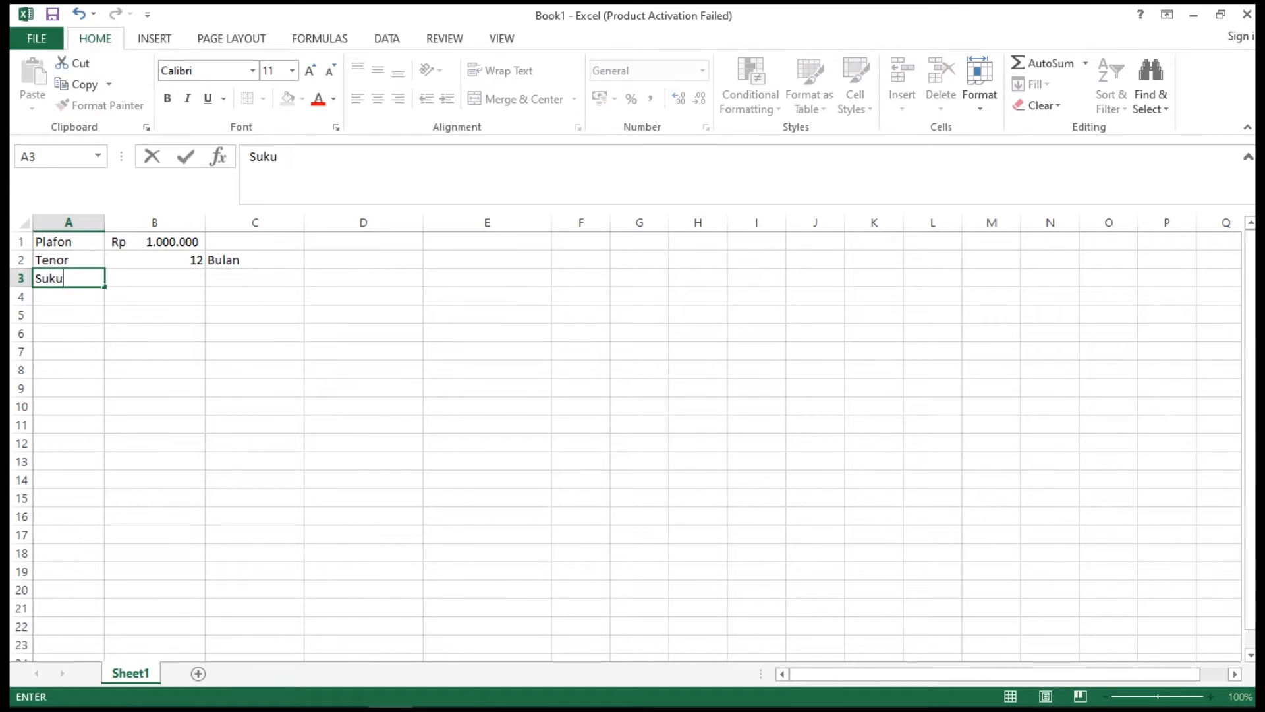
pyautogui.write(' bunga')
pyautogui.press('Right')
pyautogui.write('24')
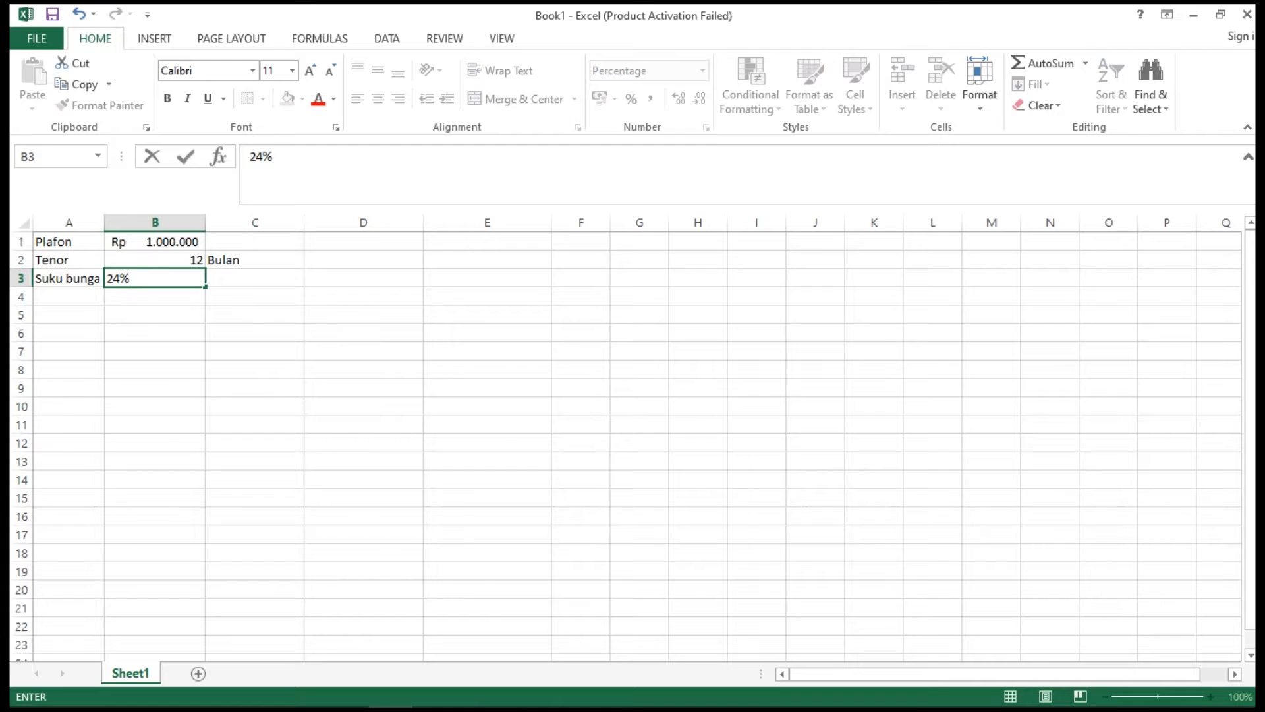
pyautogui.press('Right')
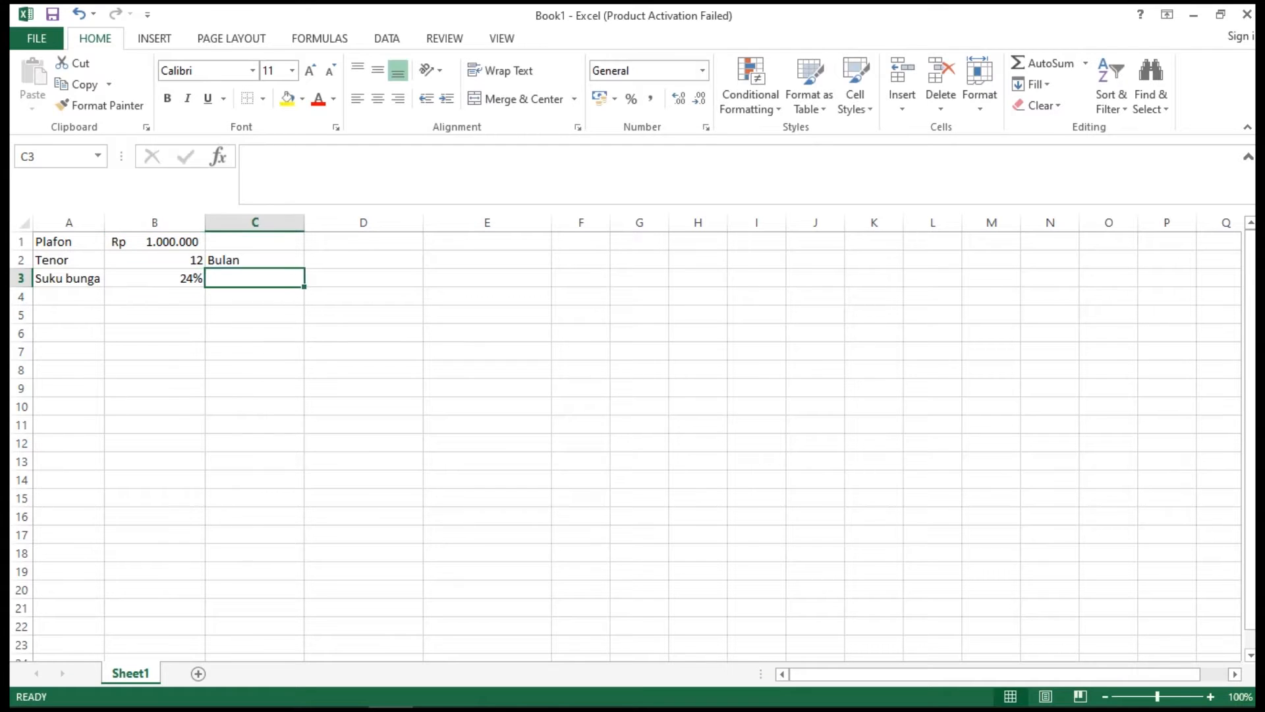
pyautogui.write('per tahun')
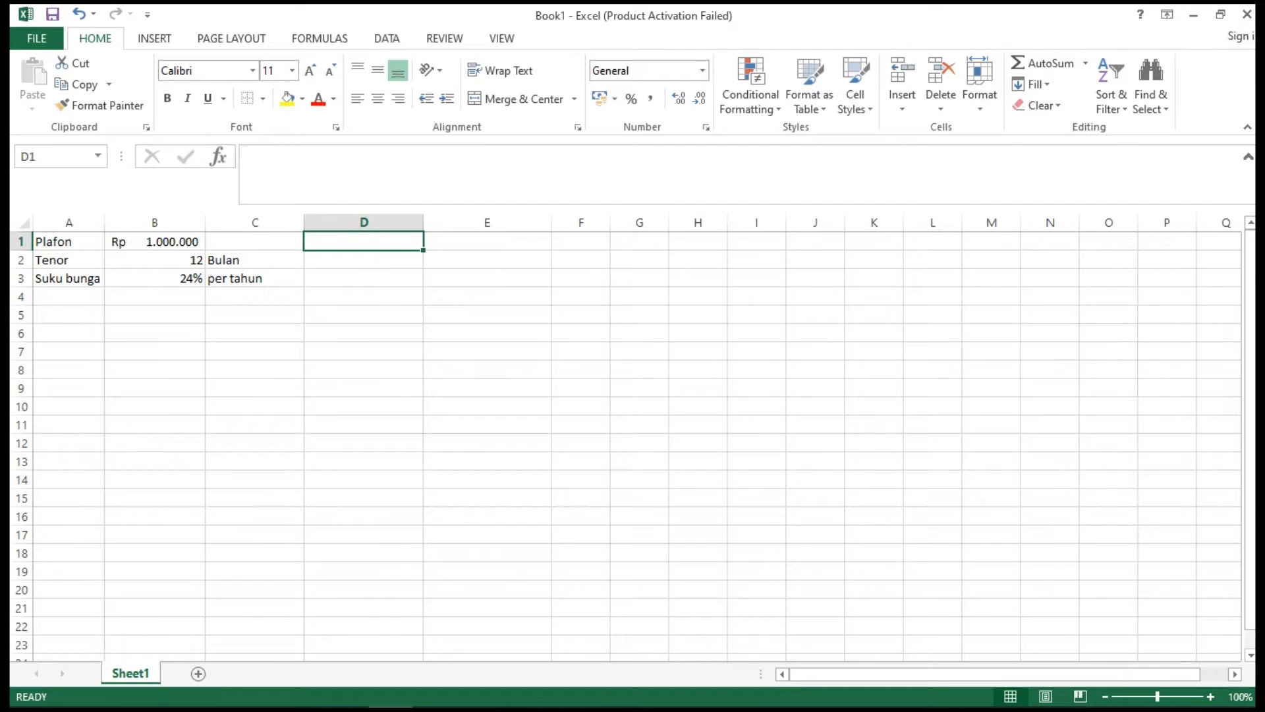
pyautogui.write('Ang')
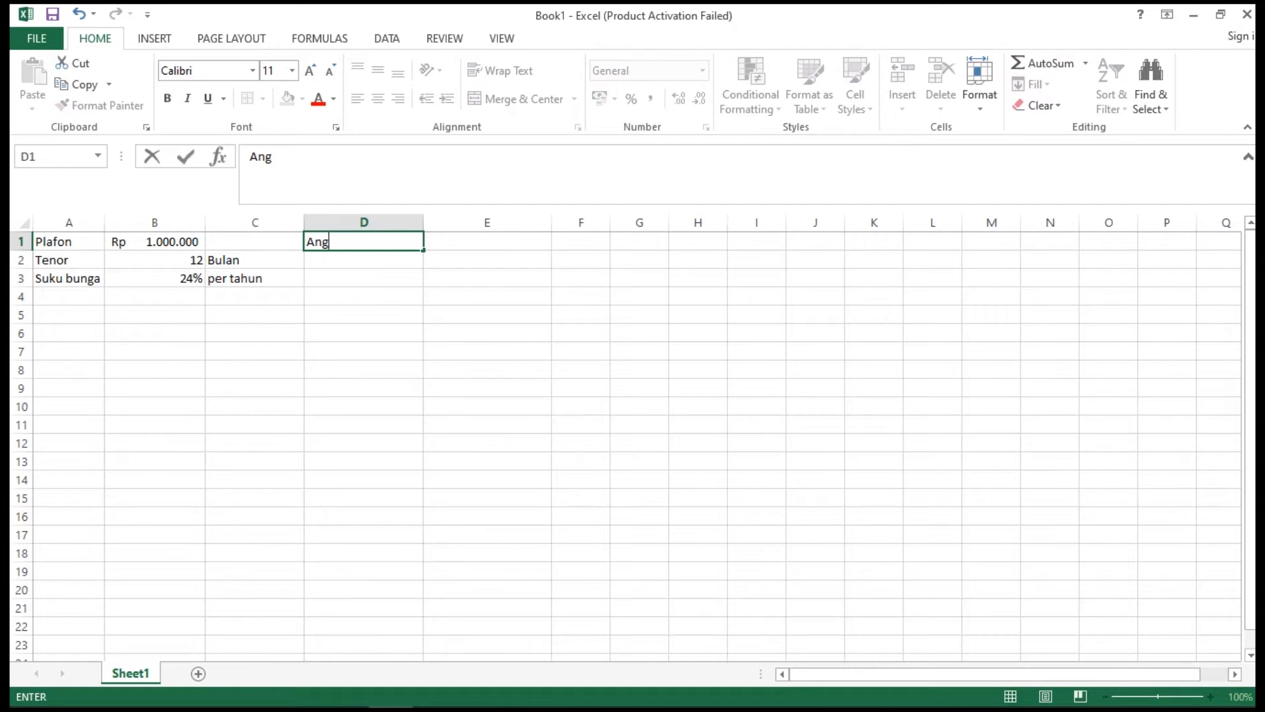
pyautogui.write('suran per bulan')
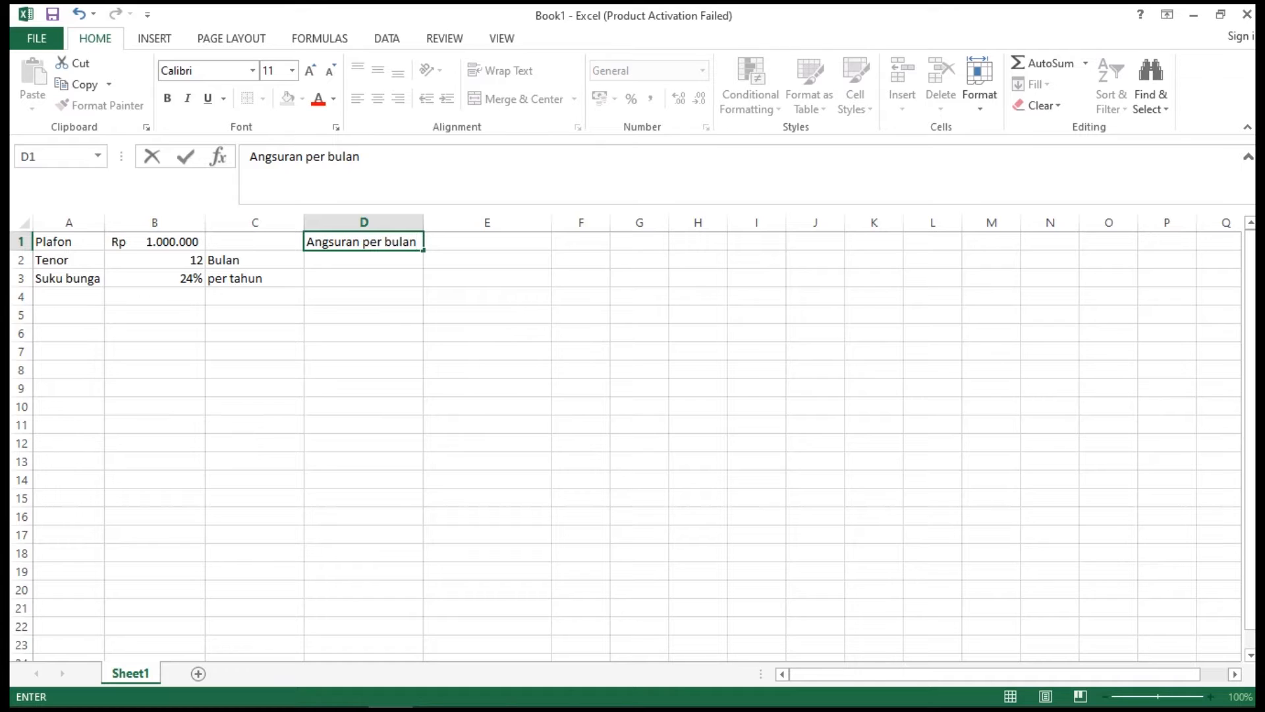
# Start the table header in row 6 with "Bulan Ke" in A6 and "Angsuran" in B6
pyautogui.click(68, 332)
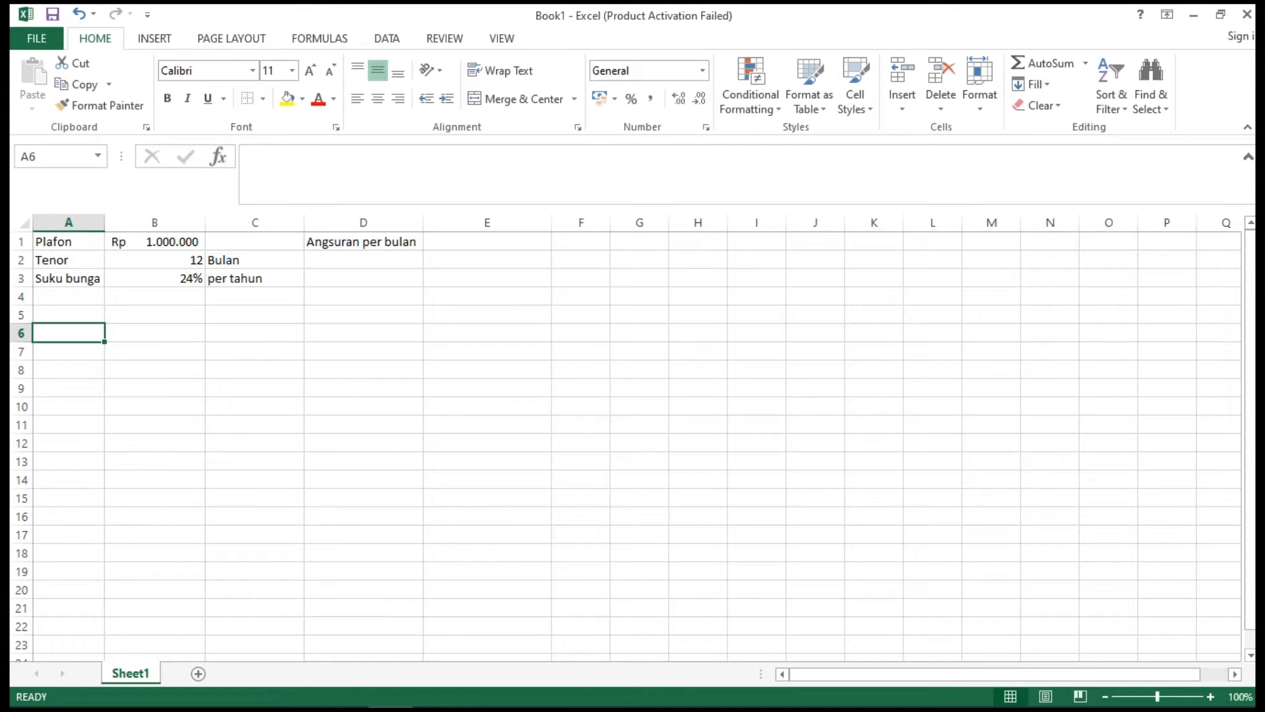
pyautogui.write('Bulan K')
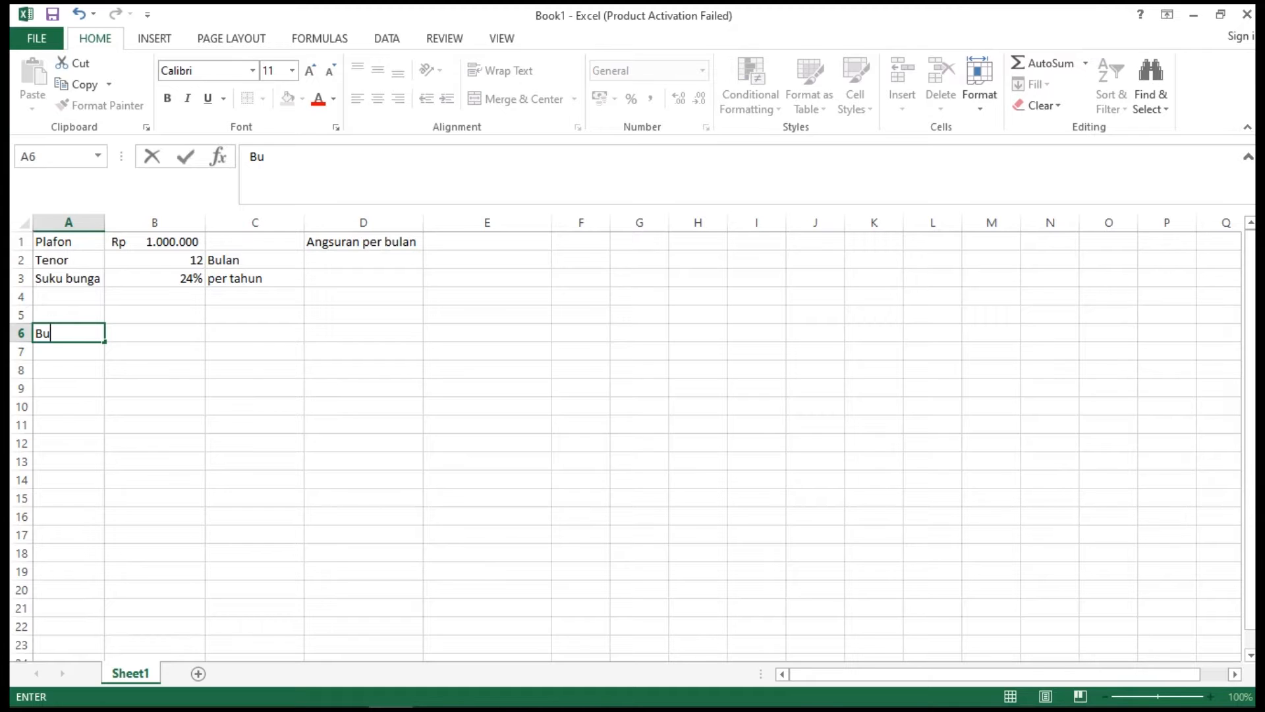
pyautogui.write('e')
pyautogui.press('Tab')
pyautogui.write('Angsuran')
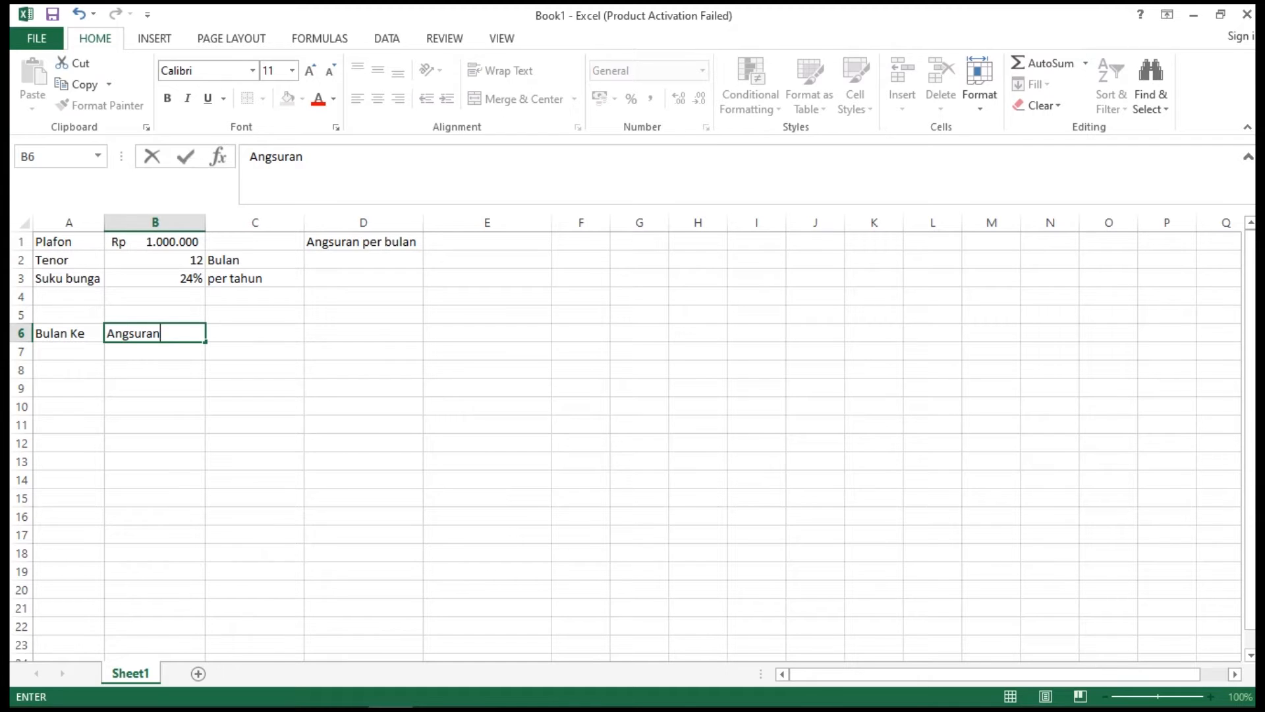
pyautogui.press('Return')
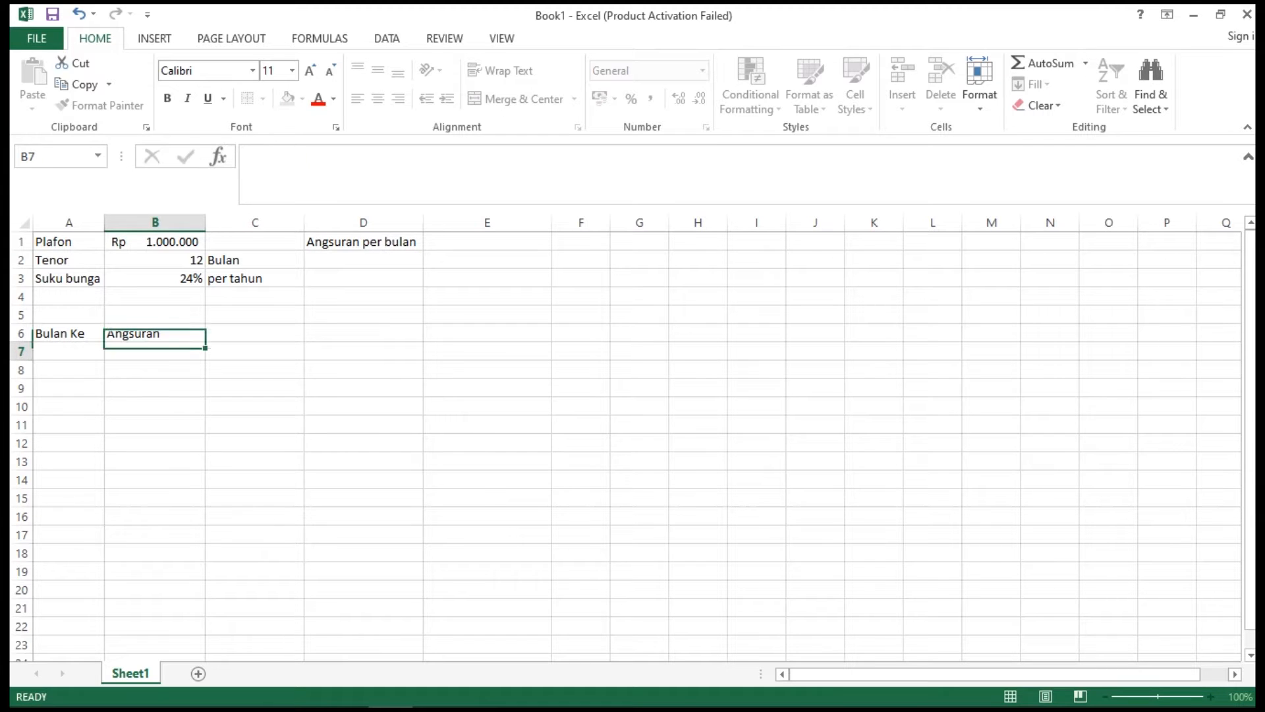
# Enter the subheadings "Pokok" in B7 and "Bunga" in C7 below the Angsuran header
pyautogui.write('Pokok')
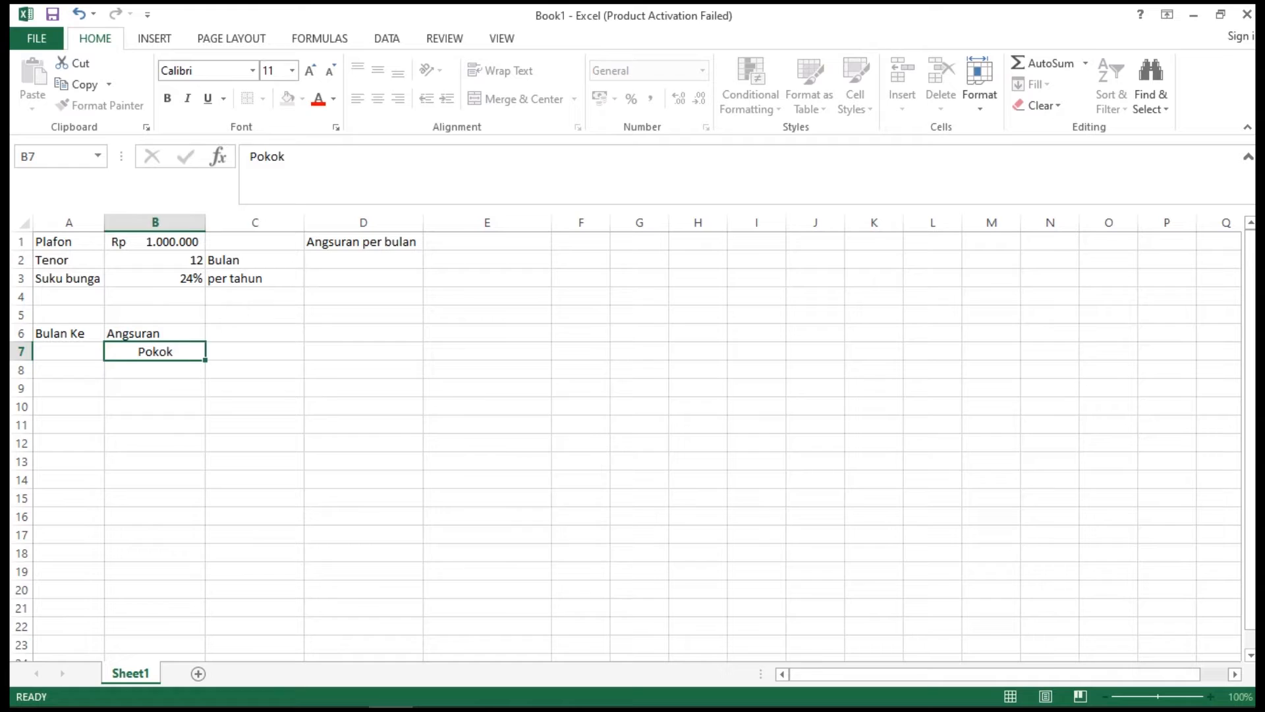
pyautogui.press('Tab')
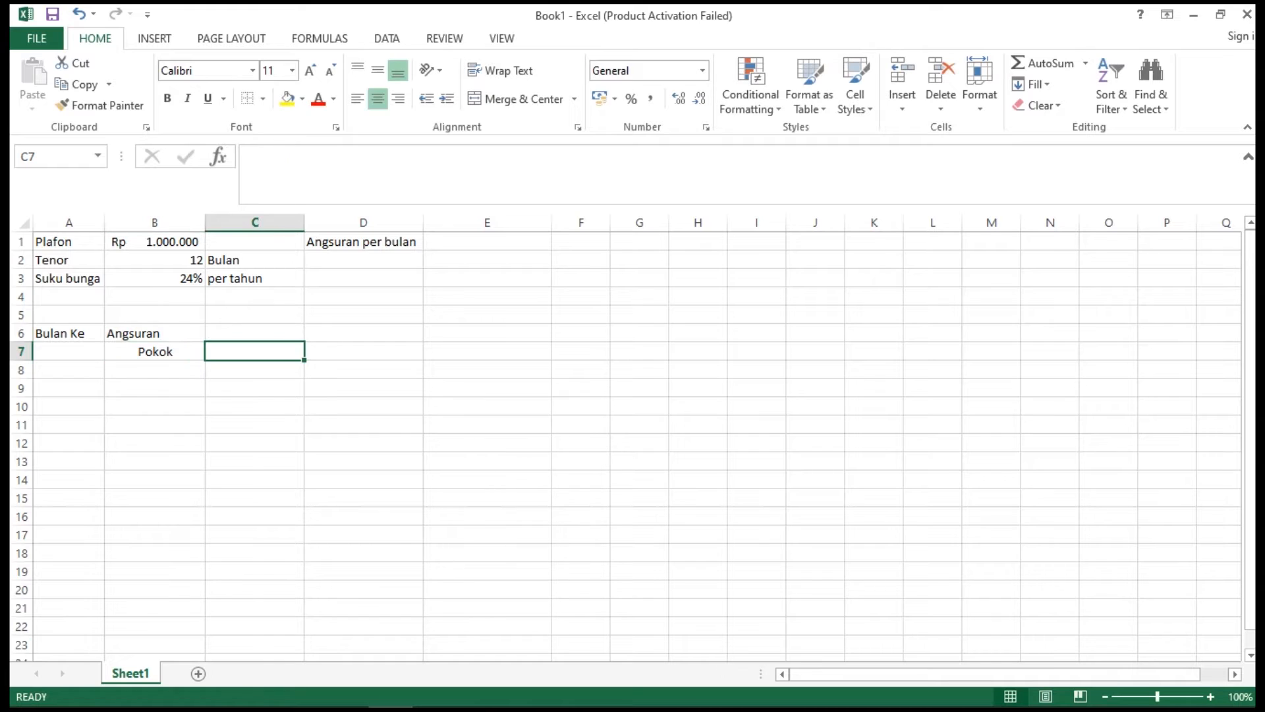
pyautogui.write('Bunga')
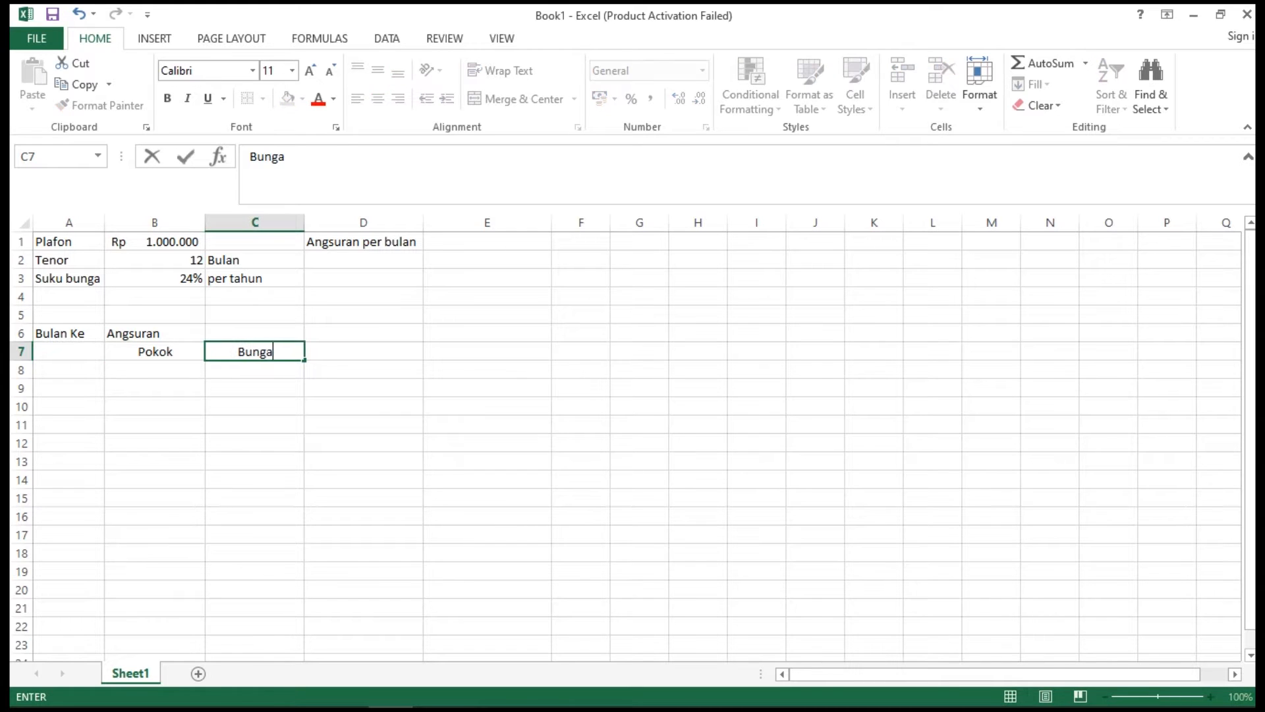
pyautogui.press('Tab')
# Enter the column headers "Jumlah Angsuran" in D6 and "Saldo Pinjaman" in E6
pyautogui.press('Up')
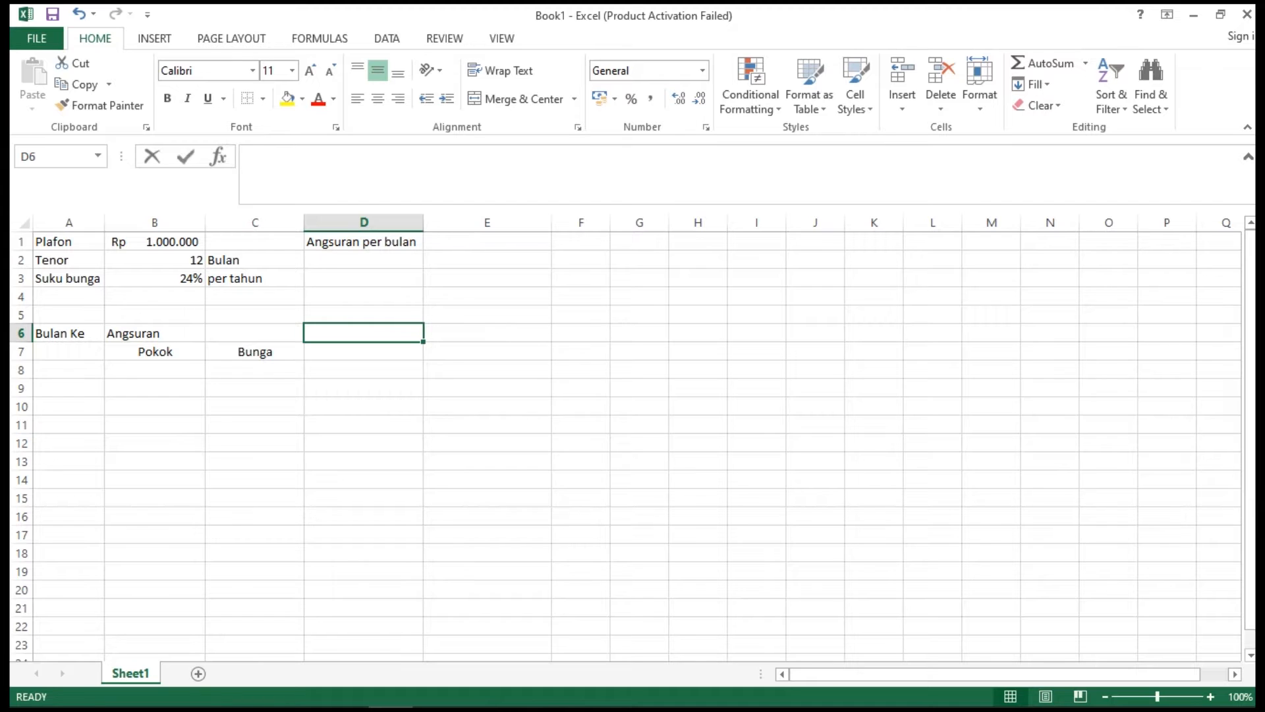
pyautogui.write('Jumlah ')
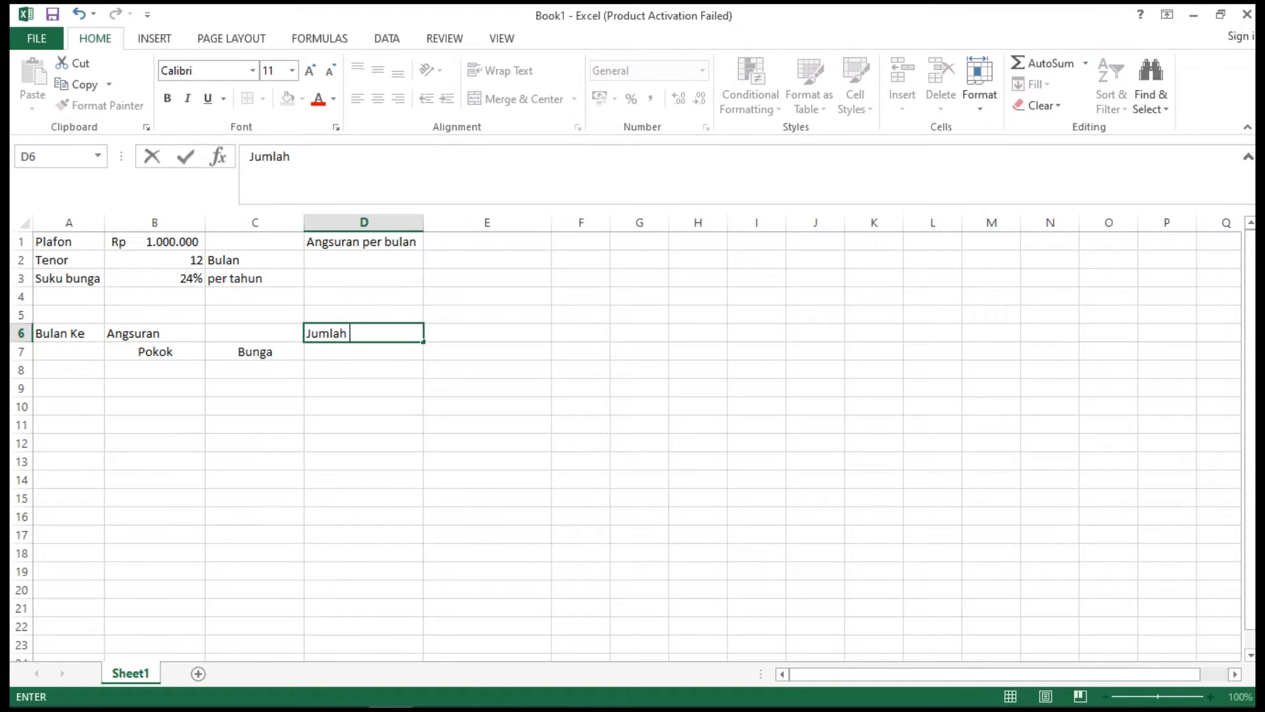
pyautogui.write('Angsuran')
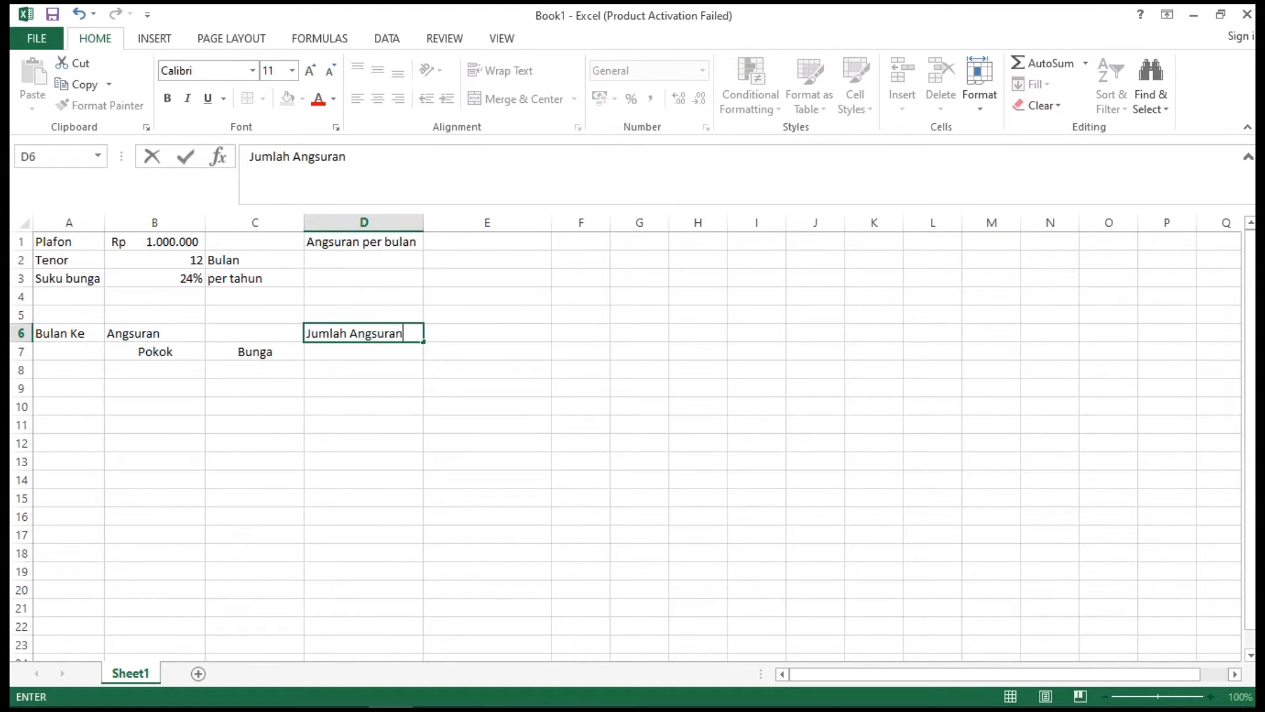
pyautogui.press('Tab')
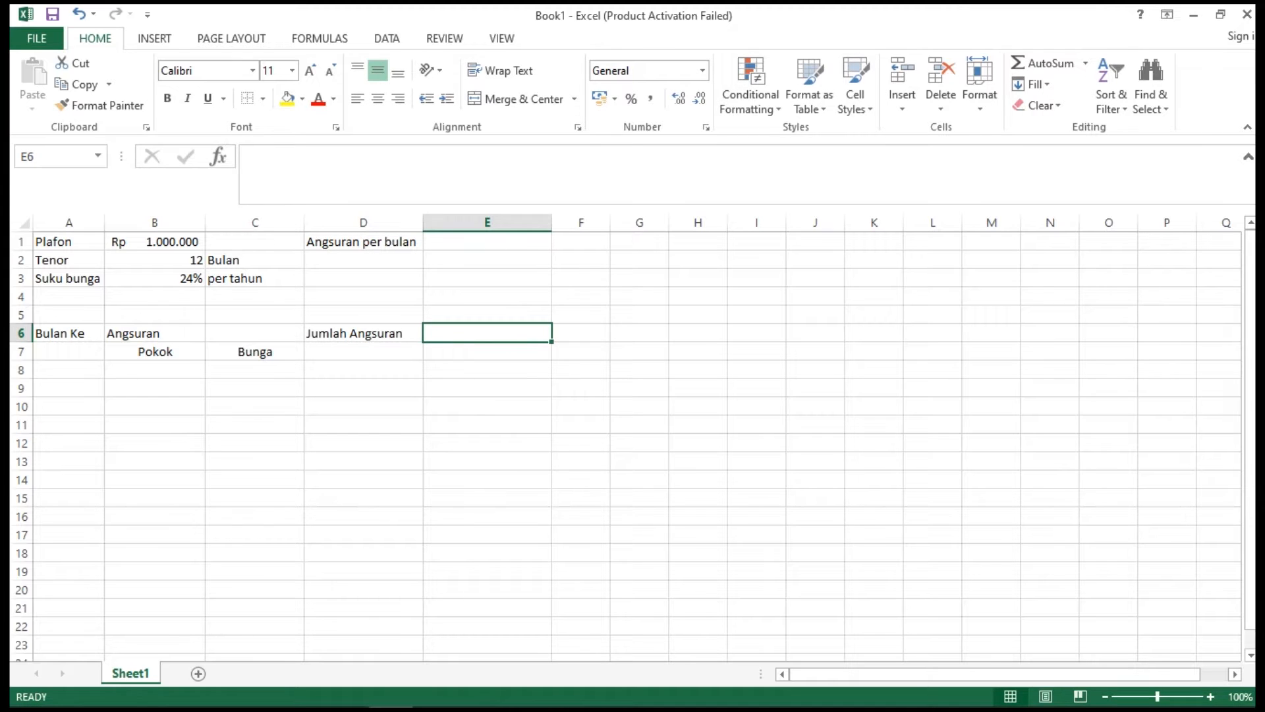
pyautogui.write('Sald')
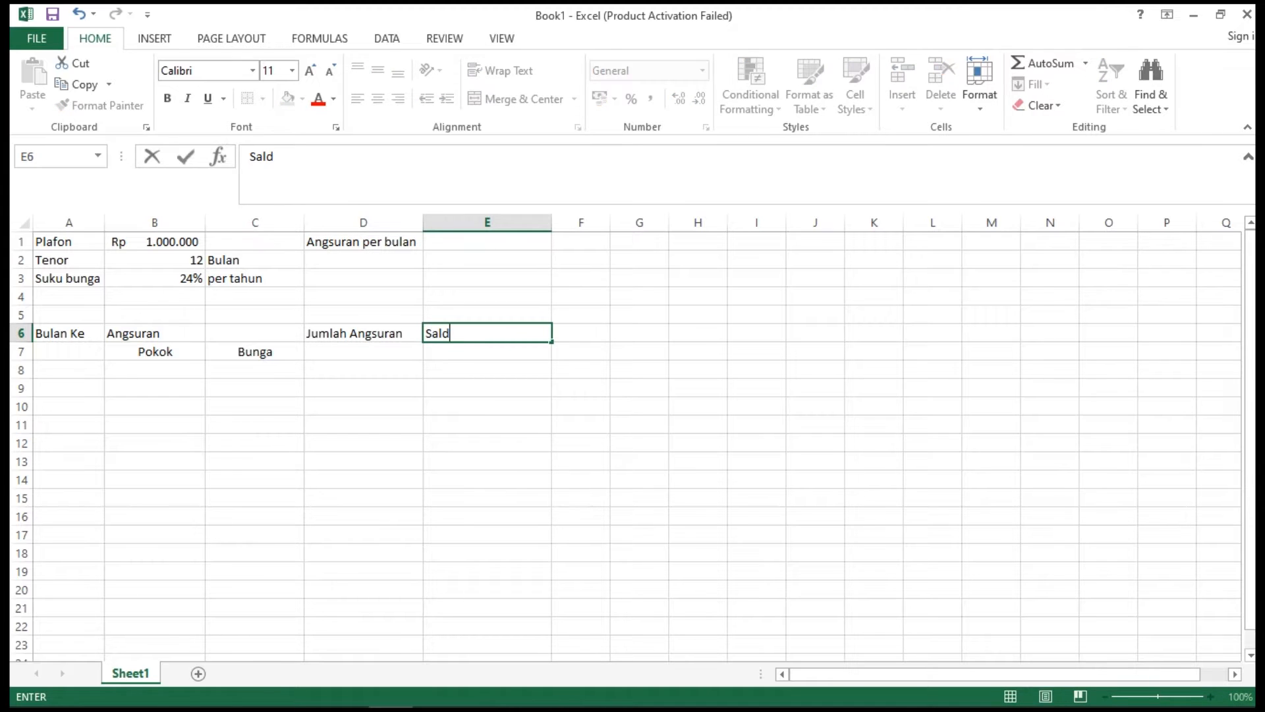
pyautogui.write('o Pinjaman')
pyautogui.press('Return')
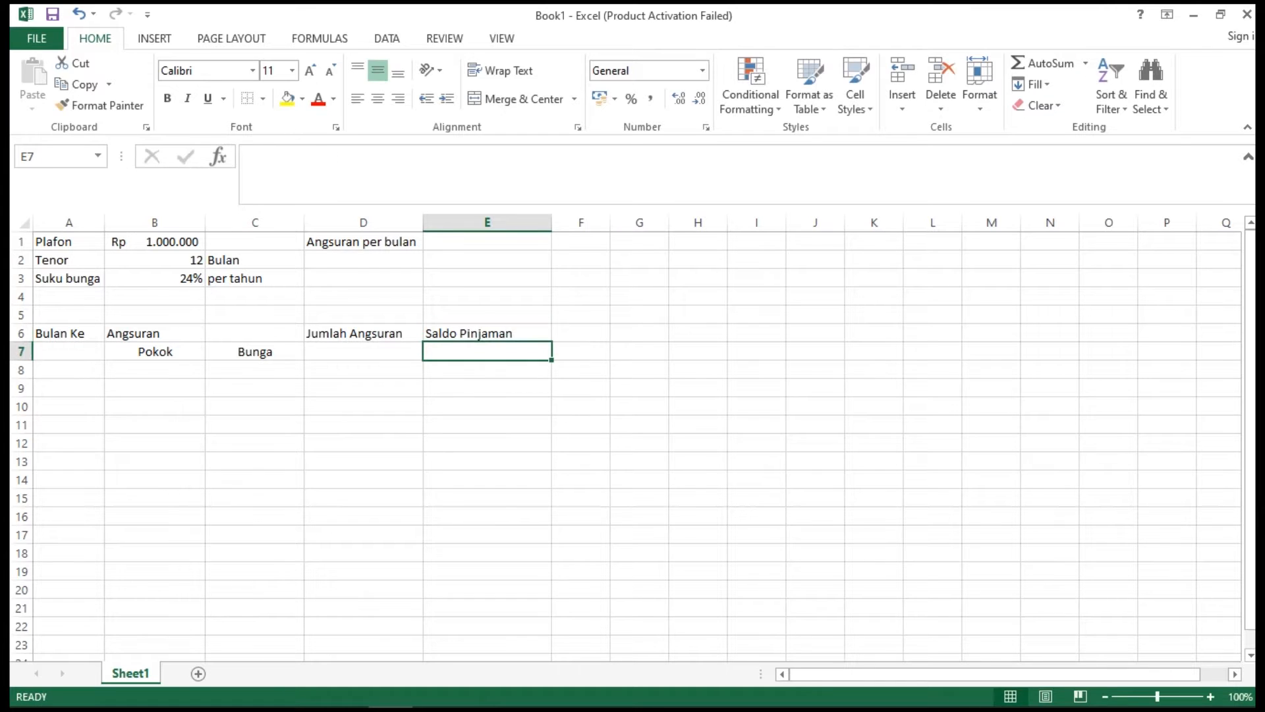
# Merge and center the header cells A6:A7, B6:C6, D6:D7 and E6:E7, each range separately
pyautogui.moveTo(69, 334); pyautogui.dragTo(69, 352)
pyautogui.click(517, 99)
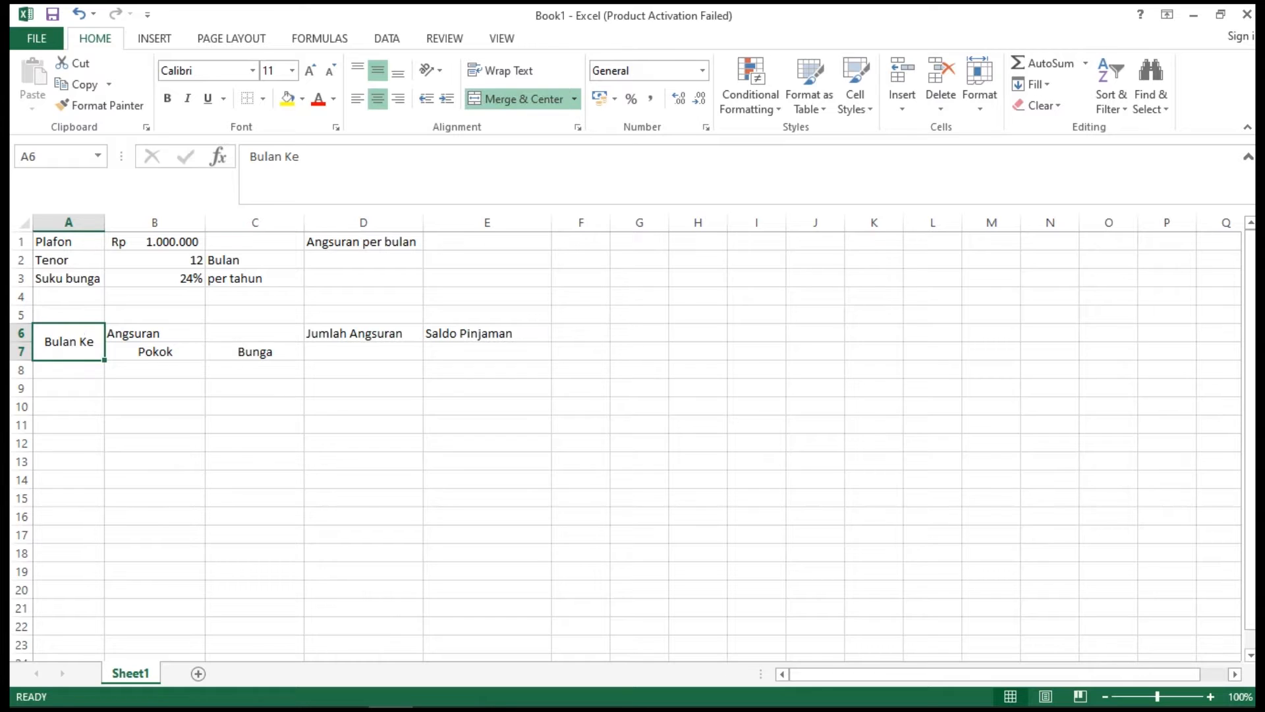
pyautogui.moveTo(154, 333); pyautogui.dragTo(255, 335)
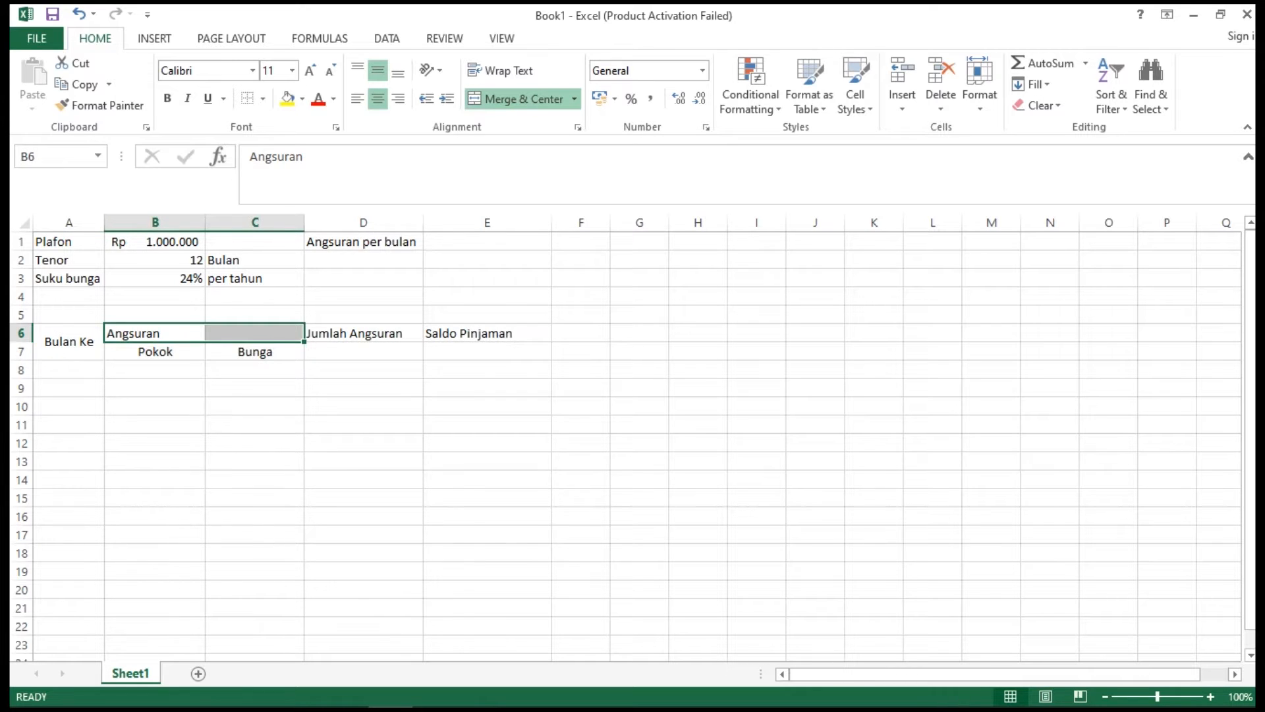
pyautogui.click(517, 98)
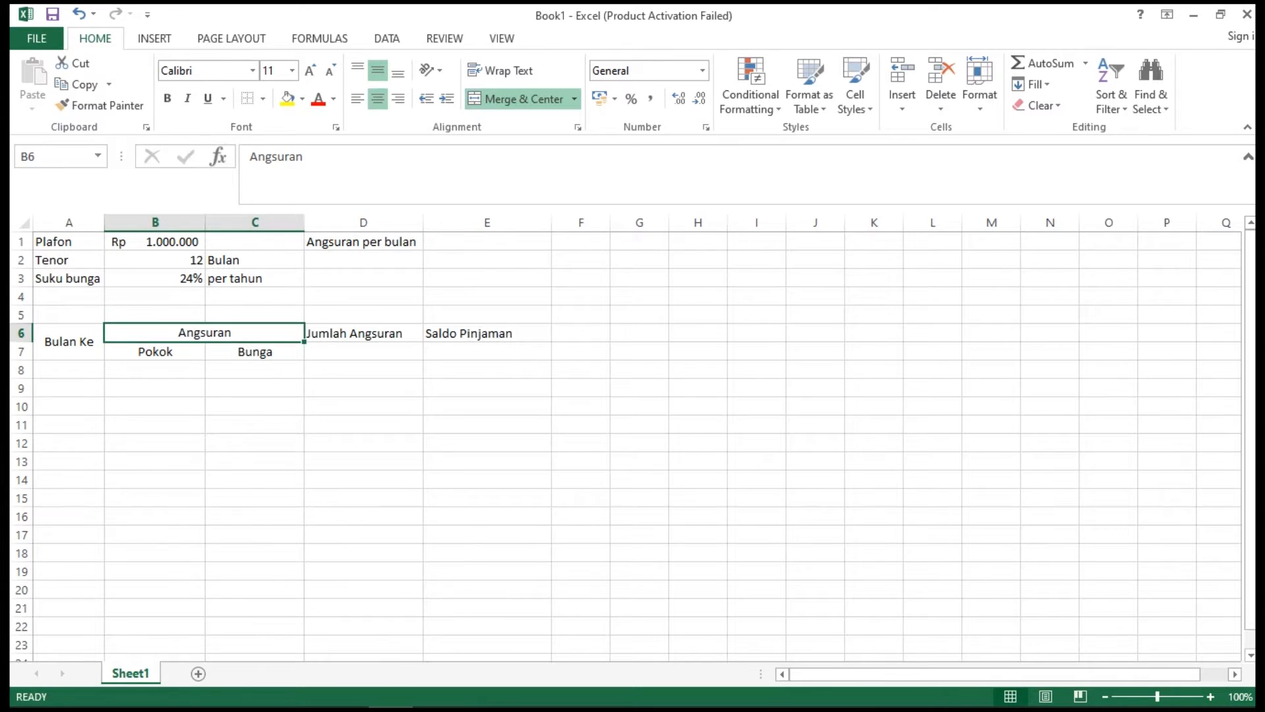
pyautogui.moveTo(363, 332); pyautogui.dragTo(363, 351)
pyautogui.click(518, 99)
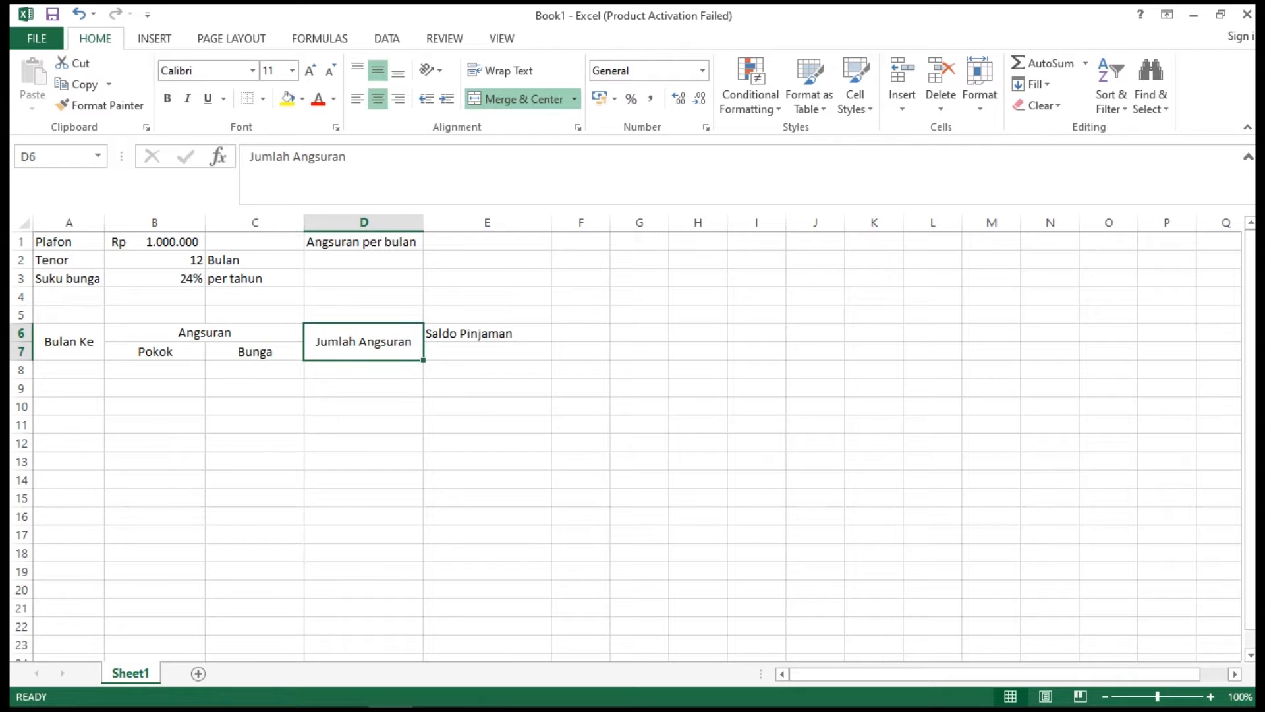
pyautogui.moveTo(488, 333); pyautogui.dragTo(487, 351)
pyautogui.click(517, 99)
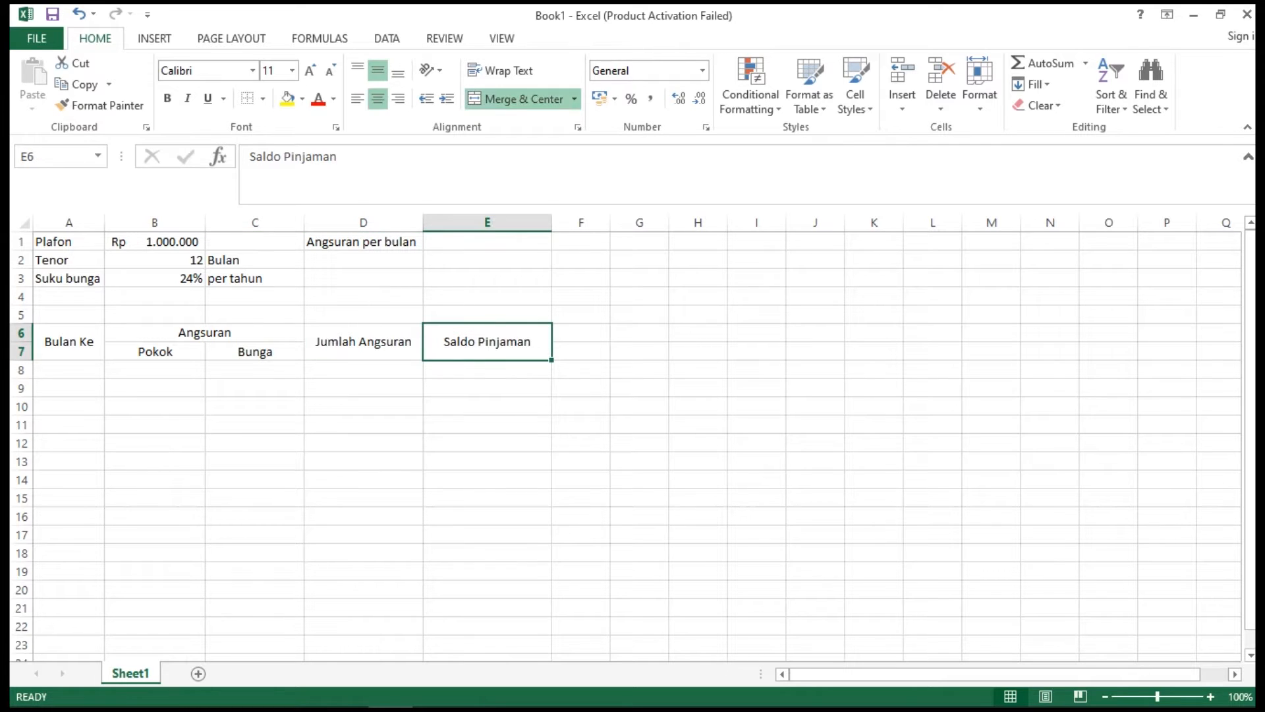
# Apply all borders to the table range A6:E21
pyautogui.moveTo(69, 341); pyautogui.dragTo(488, 608)
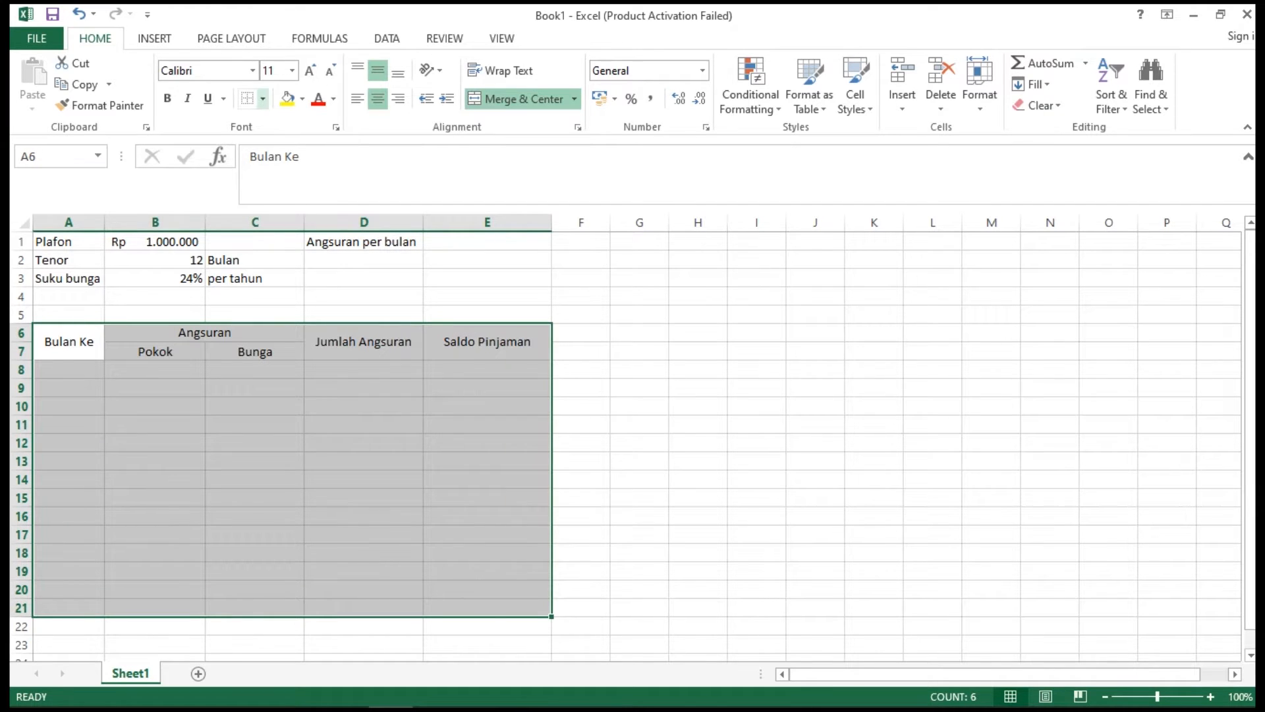
pyautogui.click(263, 98)
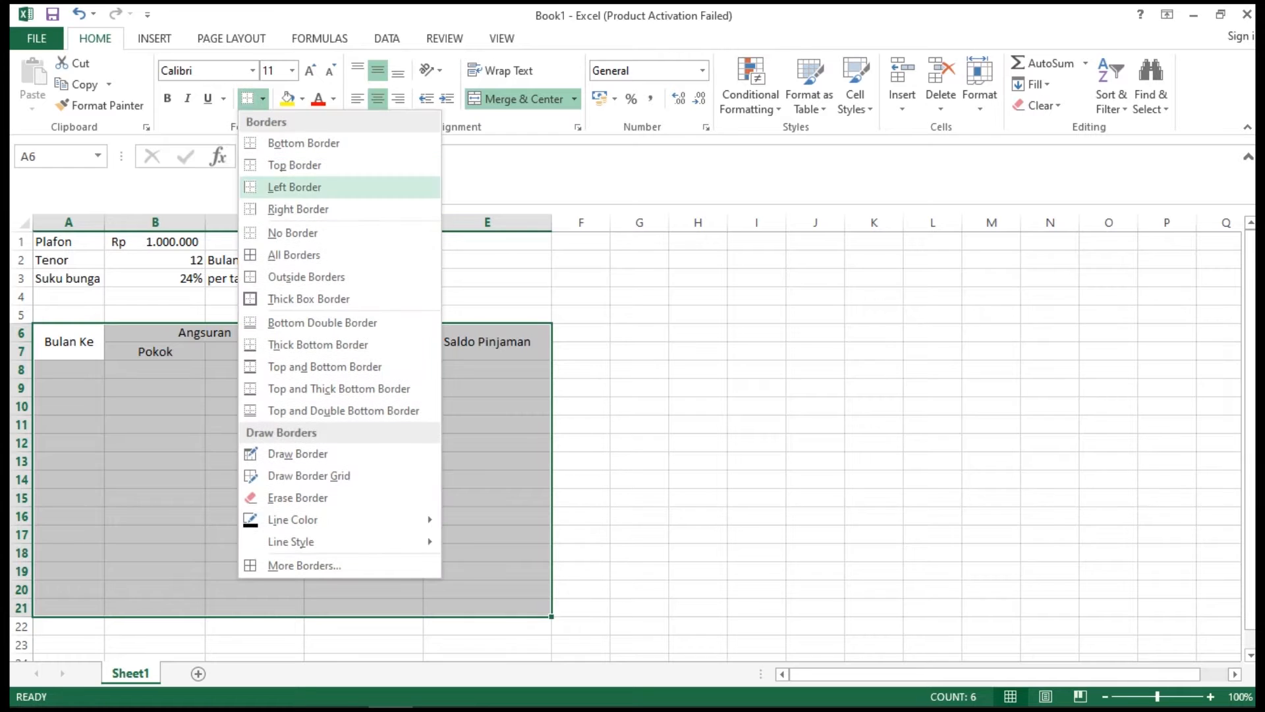
pyautogui.click(294, 254)
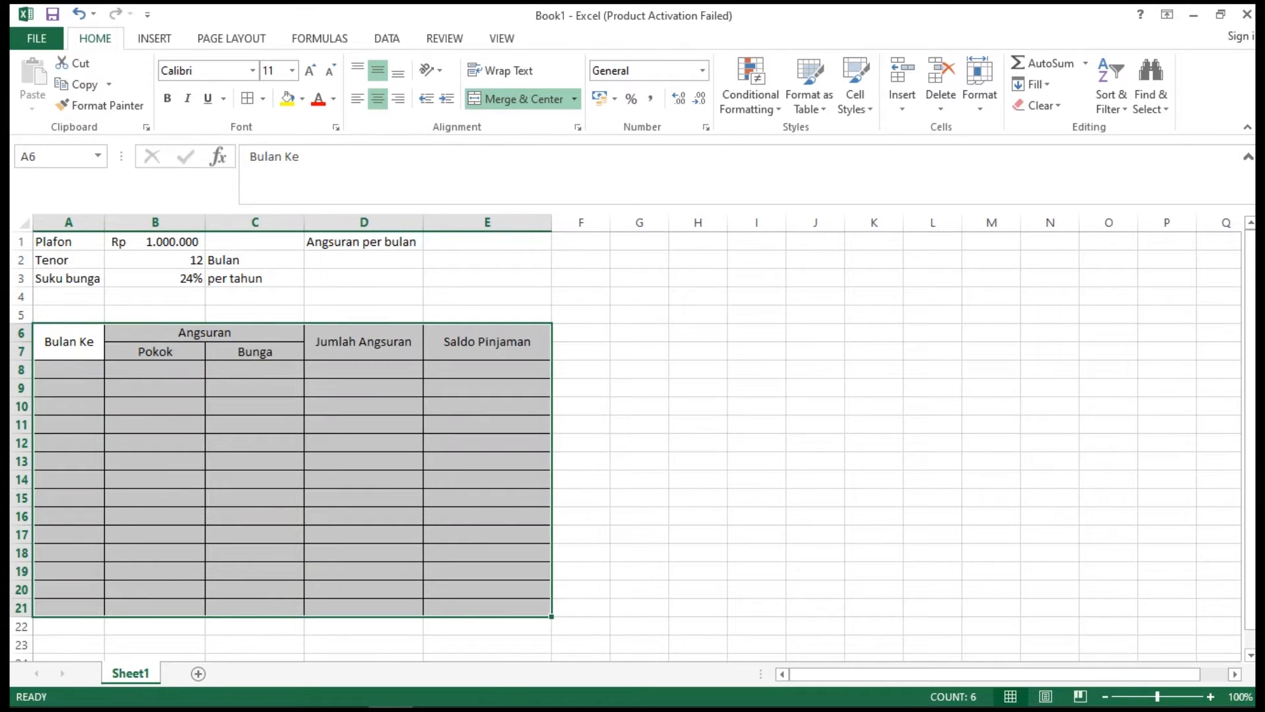
pyautogui.click(155, 461)
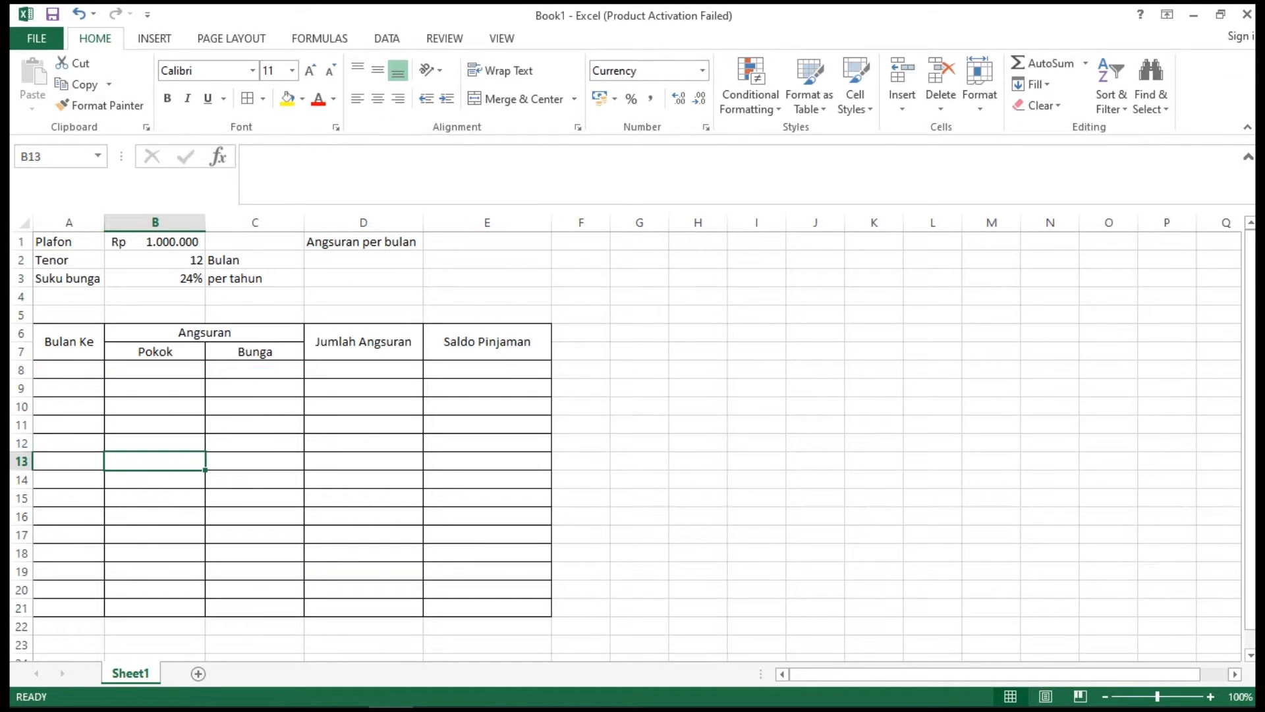
# Enter the opening loan balance in E8 under Saldo Pinjaman as a reference to the Plafon cell, =B1
pyautogui.click(487, 369)
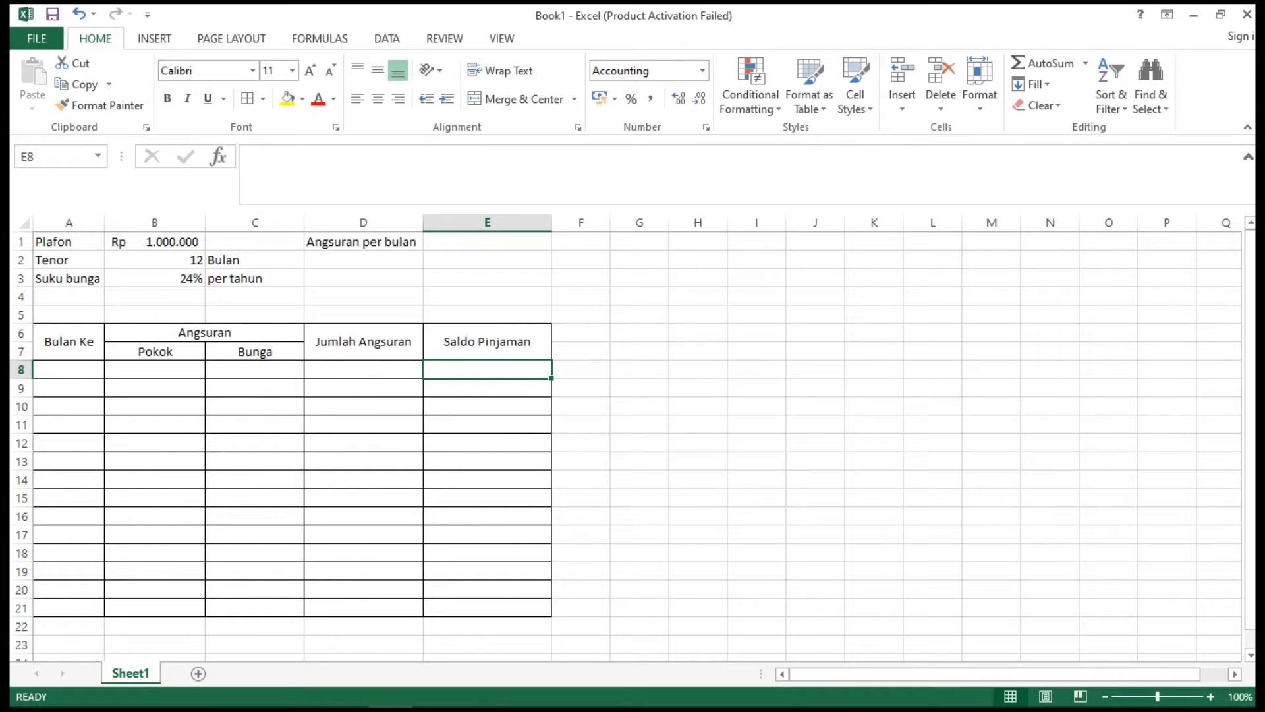
pyautogui.write('=')
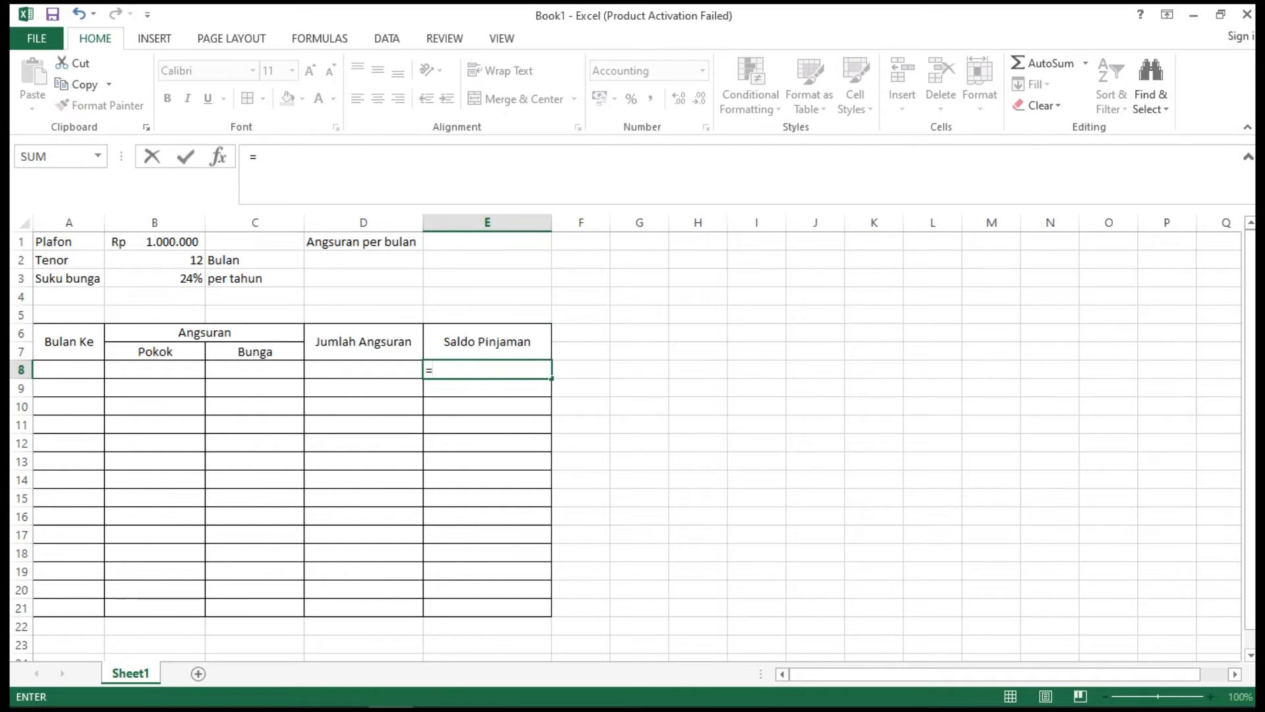
pyautogui.click(154, 242)
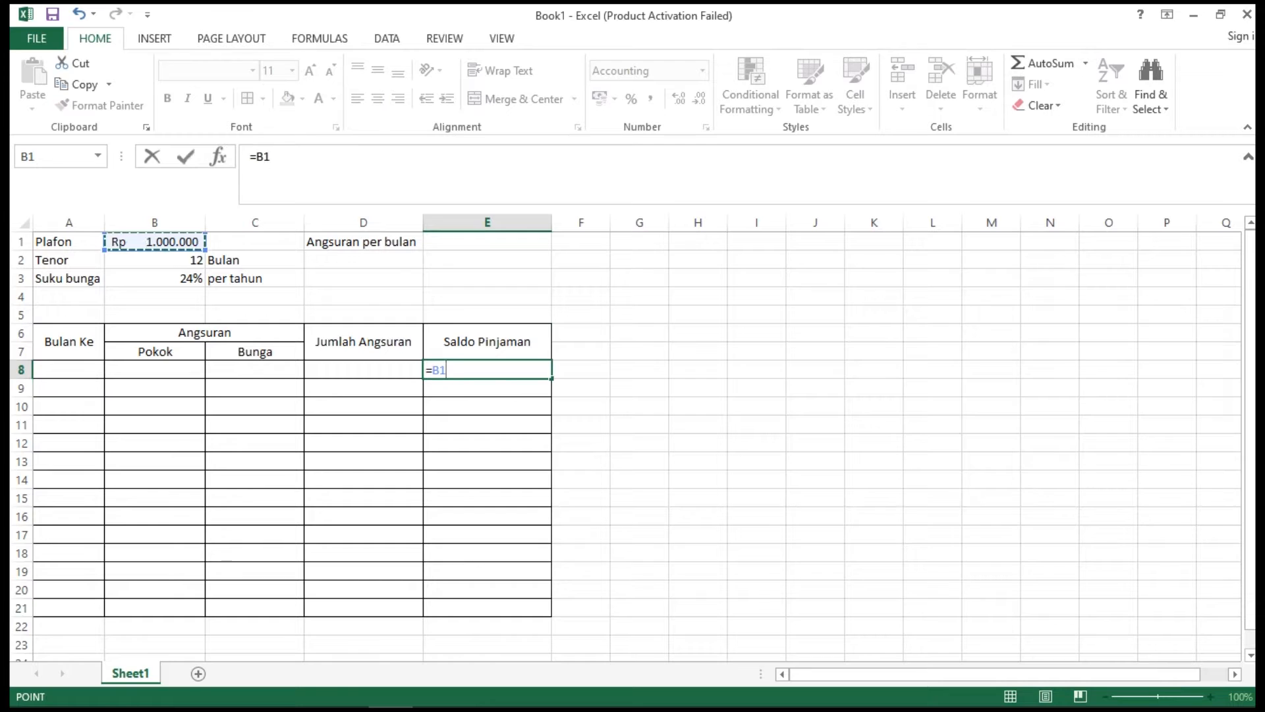
pyautogui.press('Return')
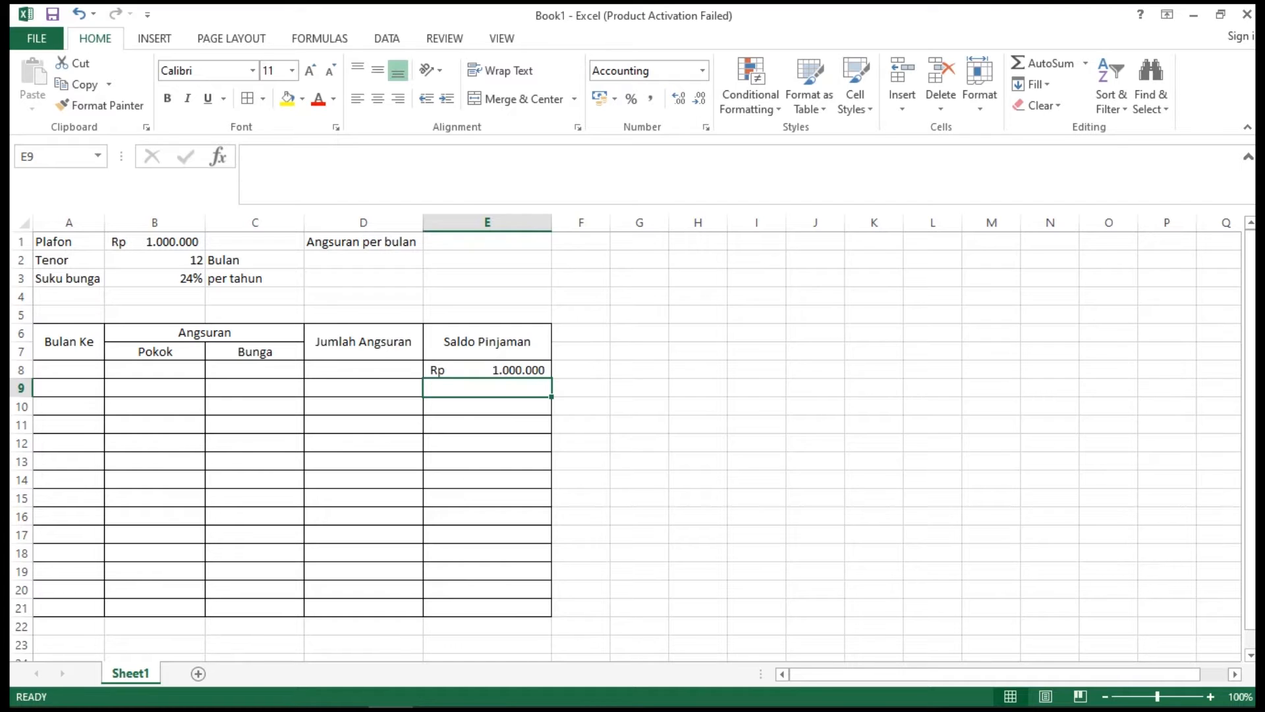
# Enter the first month numbers under Bulan Ke, 1 in A9 and 2 in A10
pyautogui.write('1')
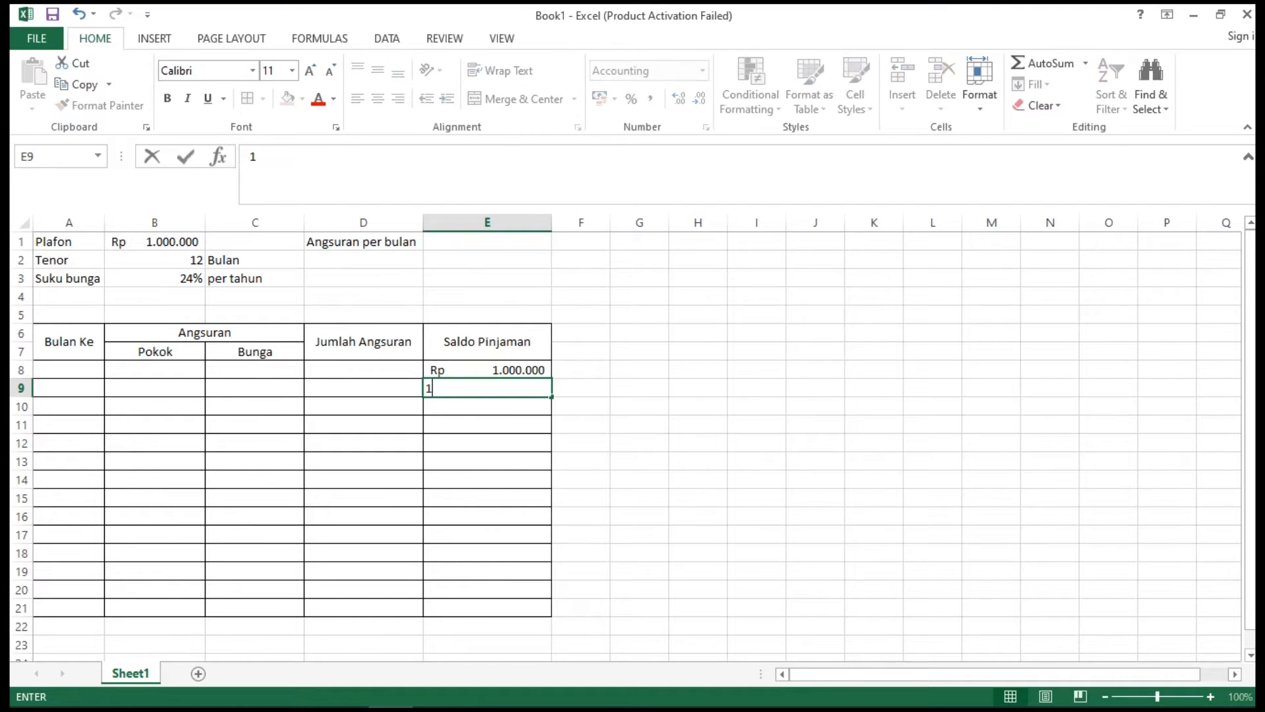
pyautogui.press('BackSpace')
pyautogui.click(68, 370)
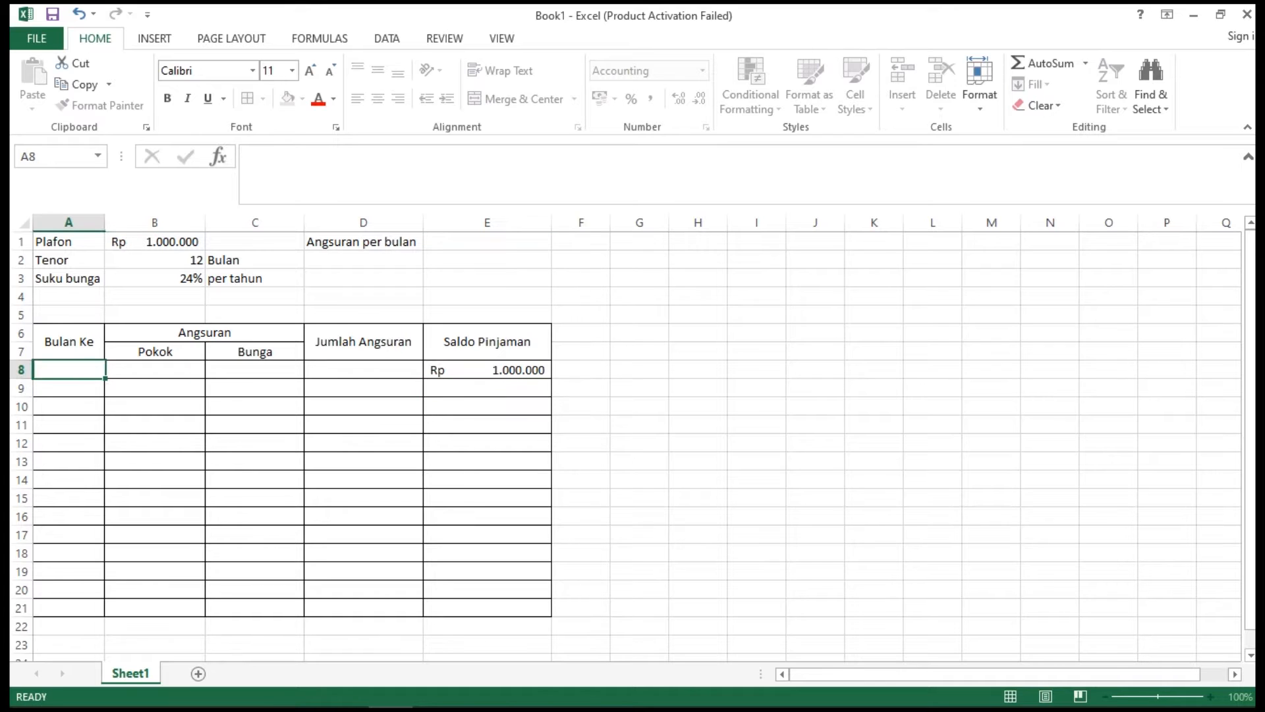
pyautogui.click(69, 388)
pyautogui.write('1')
pyautogui.press('Return')
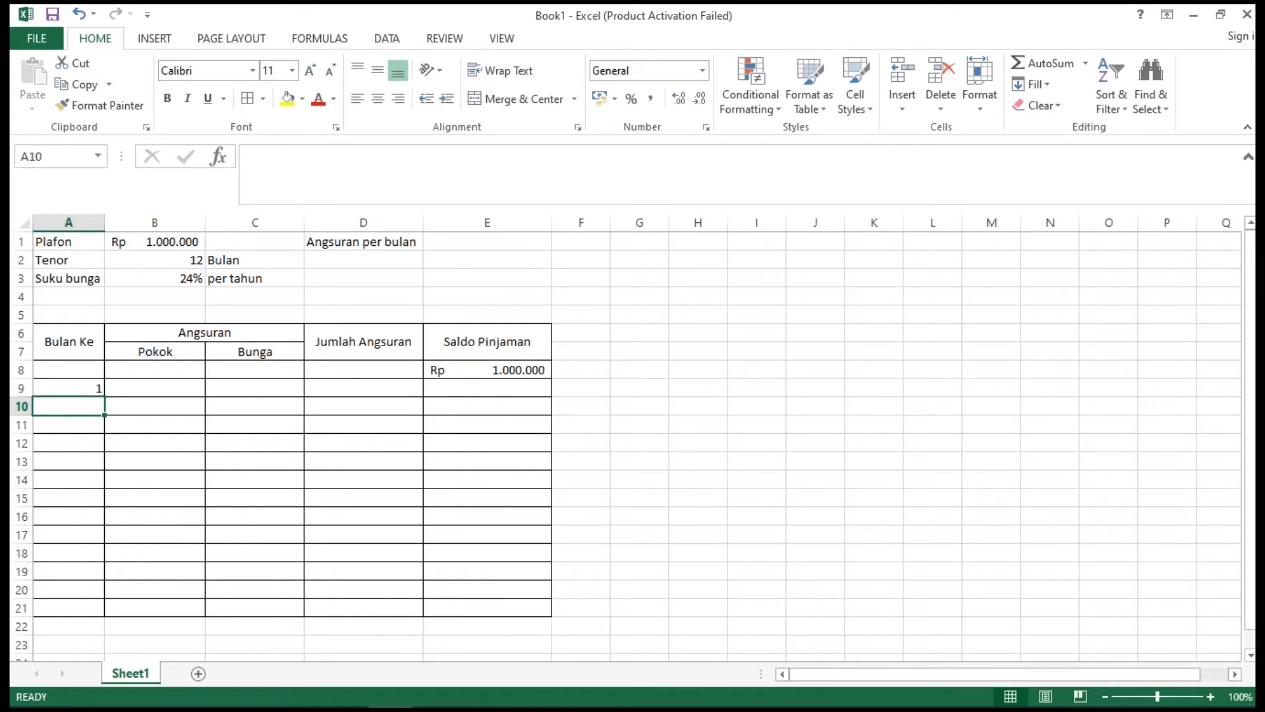
pyautogui.write('2')
pyautogui.press('Return')
# Extend the month series from A9:A10 down to A20 so that it runs to 12
pyautogui.click(69, 388)
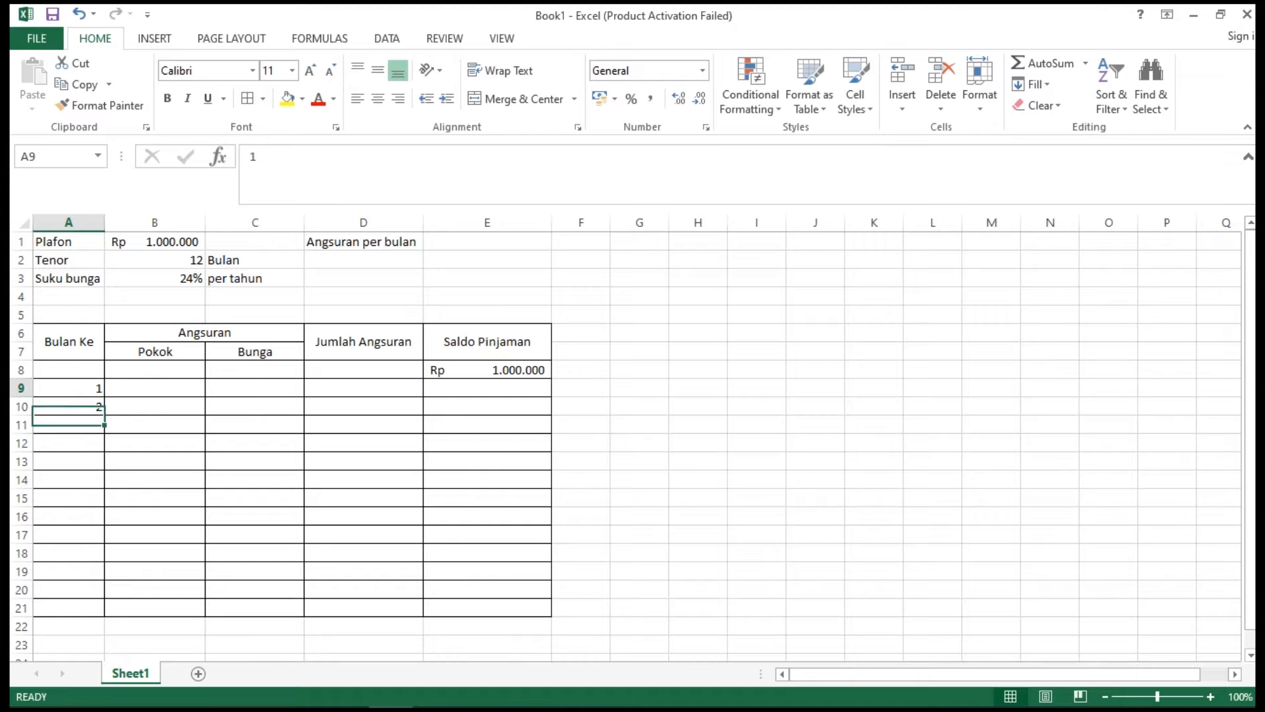
pyautogui.click(69, 425)
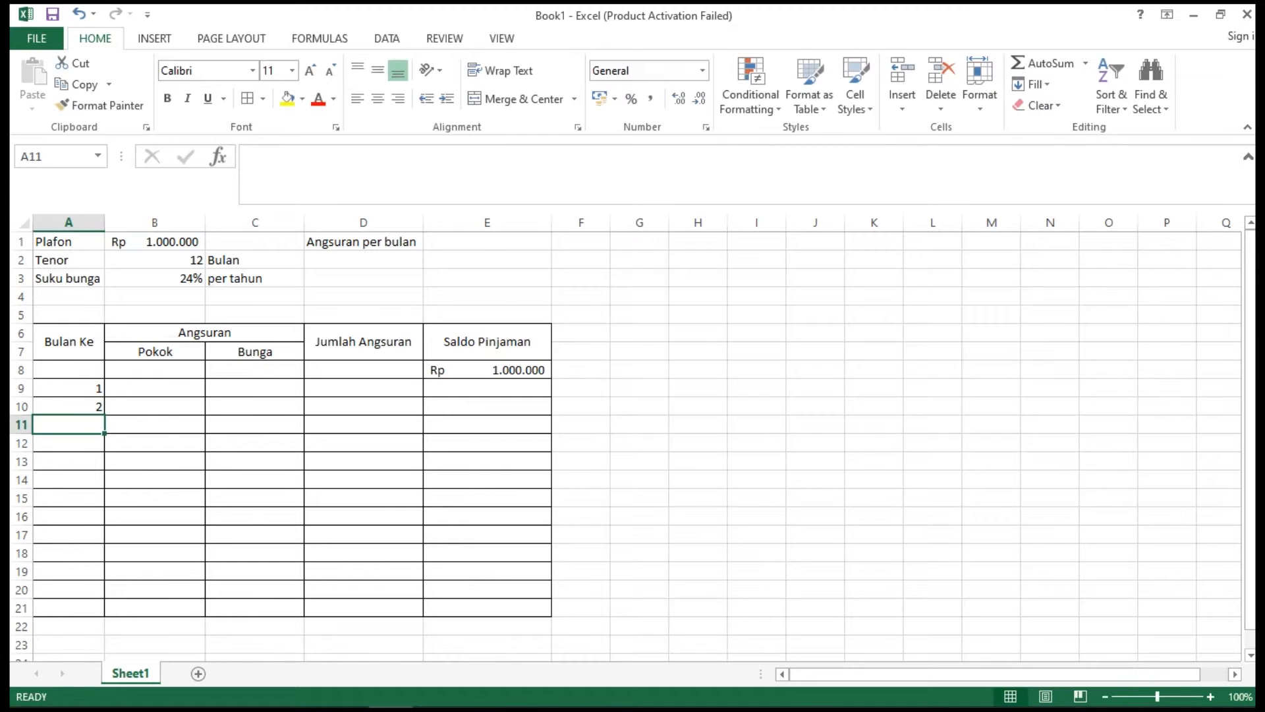
pyautogui.click(68, 388)
pyautogui.hotkey('shift', 'Down')
pyautogui.moveTo(104, 415); pyautogui.dragTo(106, 586)
pyautogui.click(155, 480)
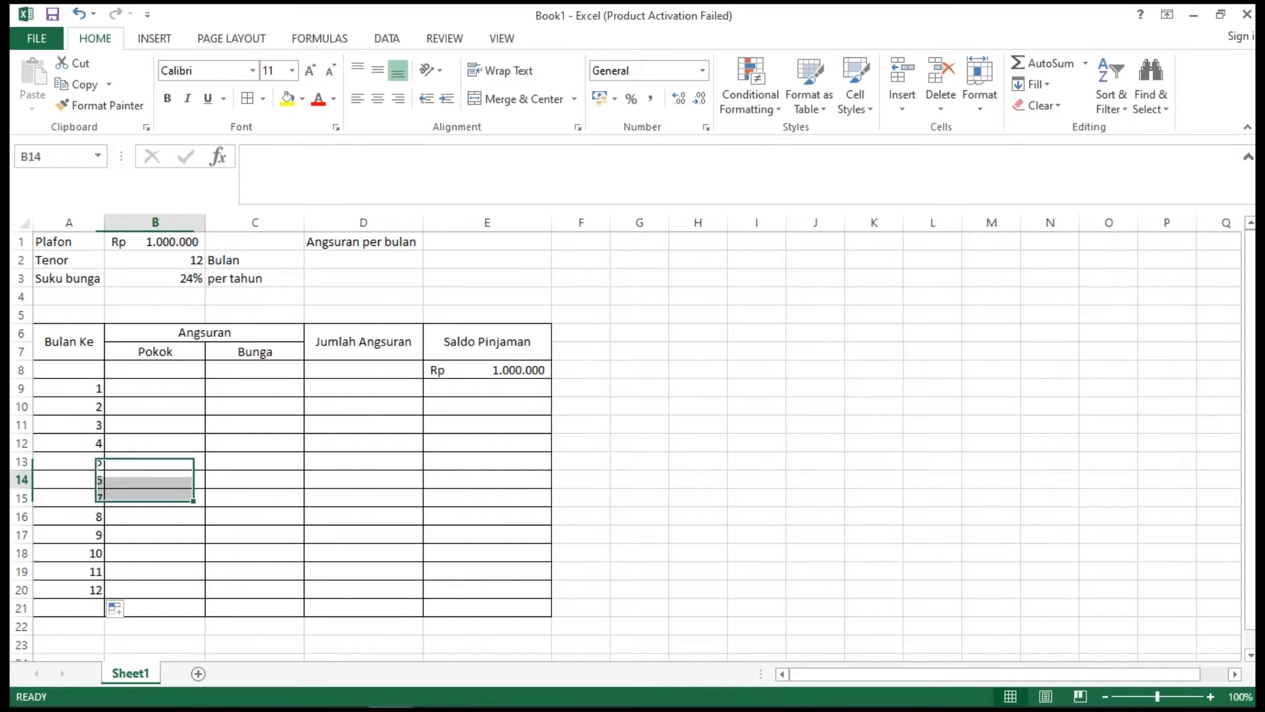
# Write the principal payment formula =-PPMT(B3/12;A9;B2;B1) in B9 for month 1
pyautogui.click(155, 388)
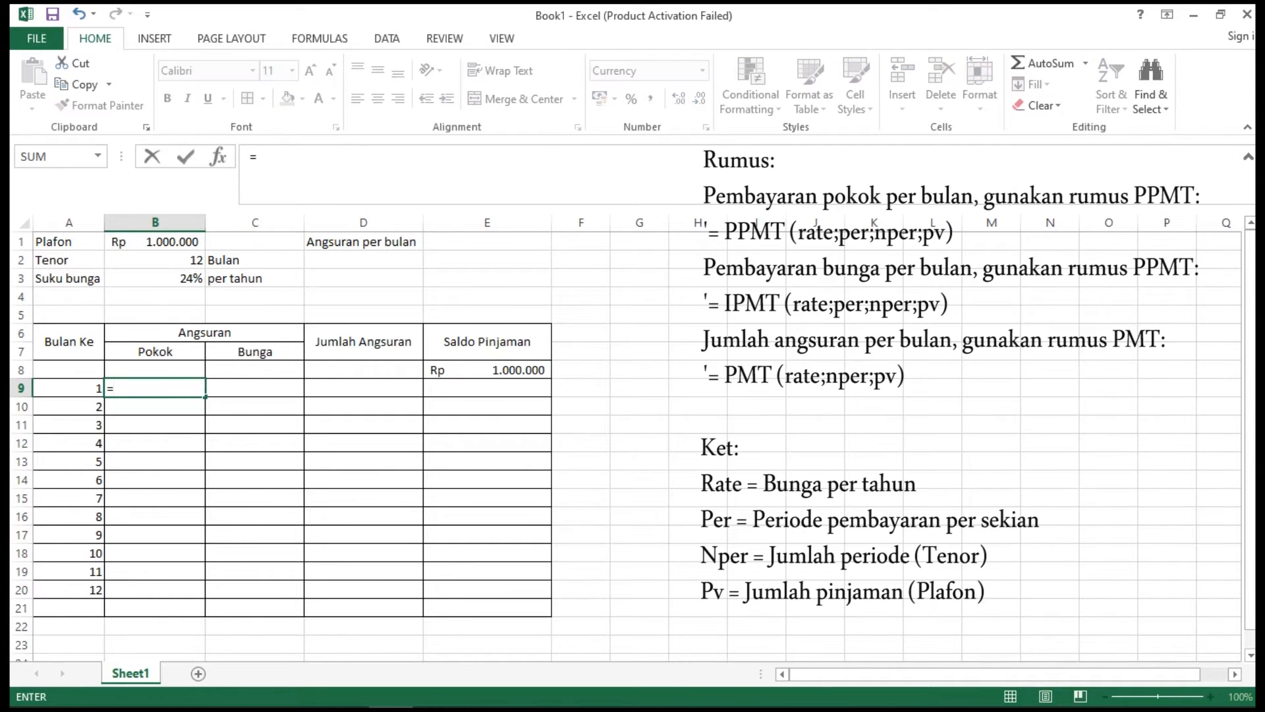
pyautogui.write('=-PP')
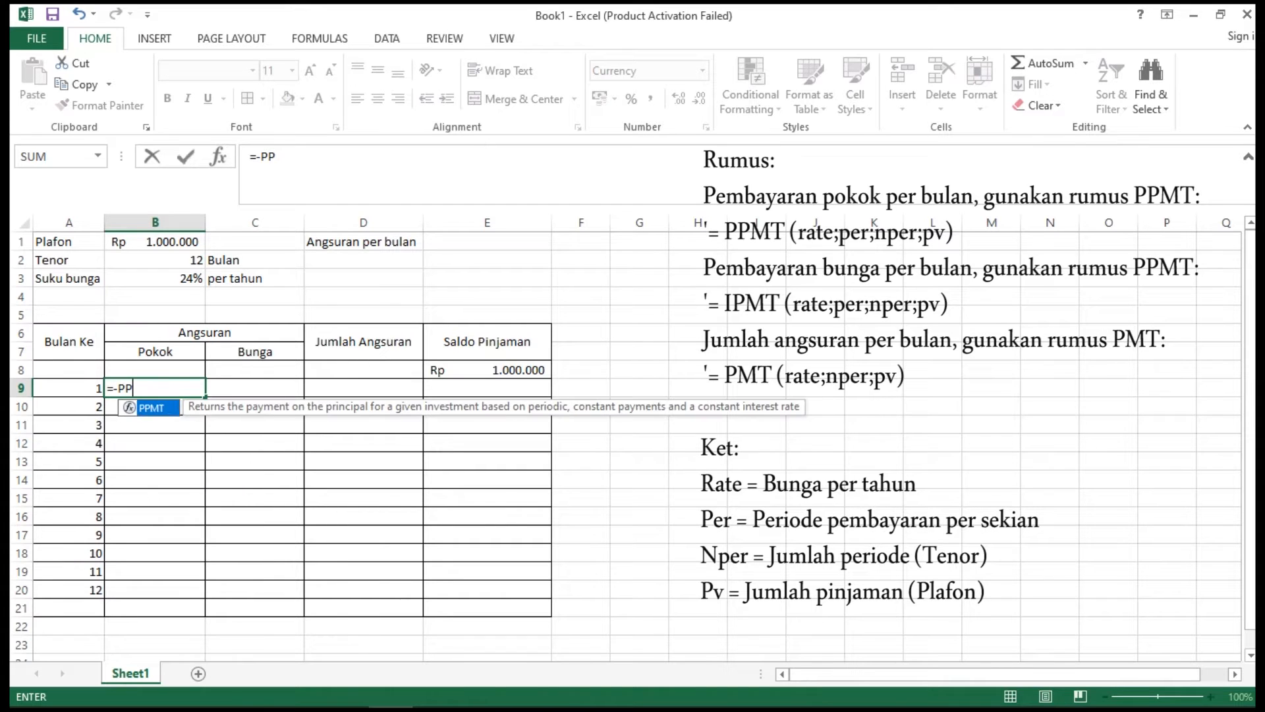
pyautogui.write('MT(')
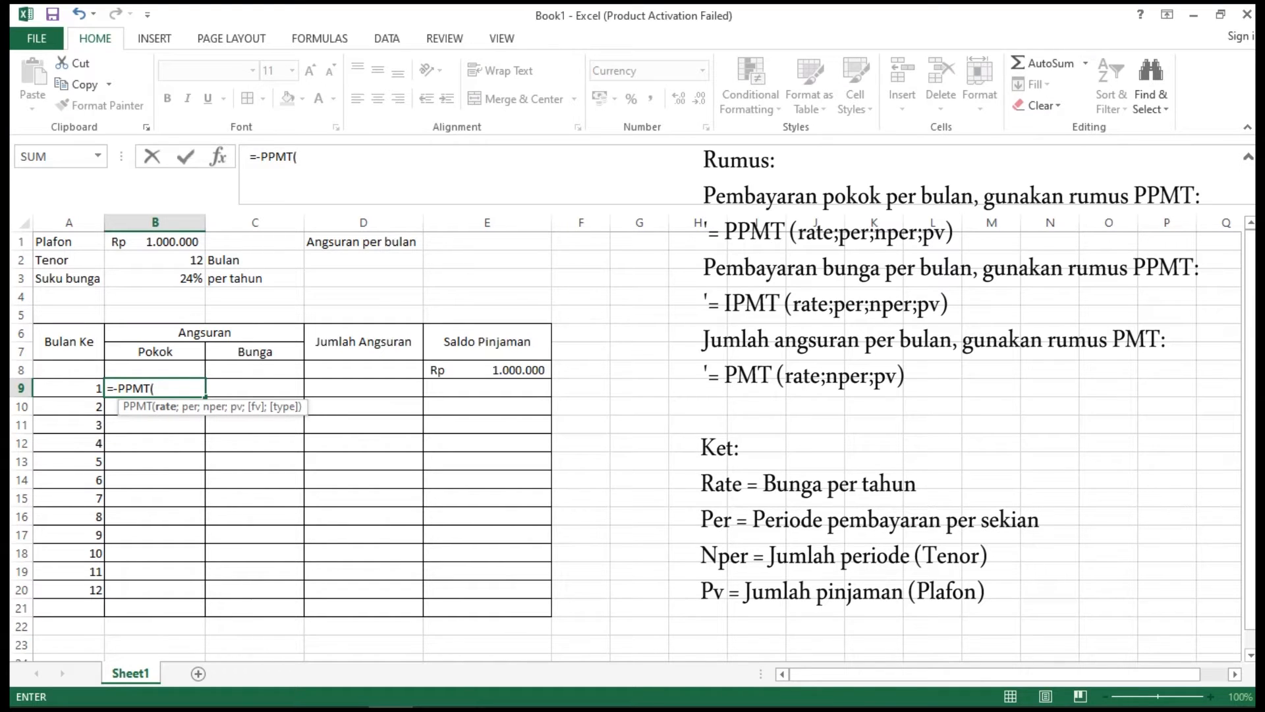
pyautogui.click(155, 279)
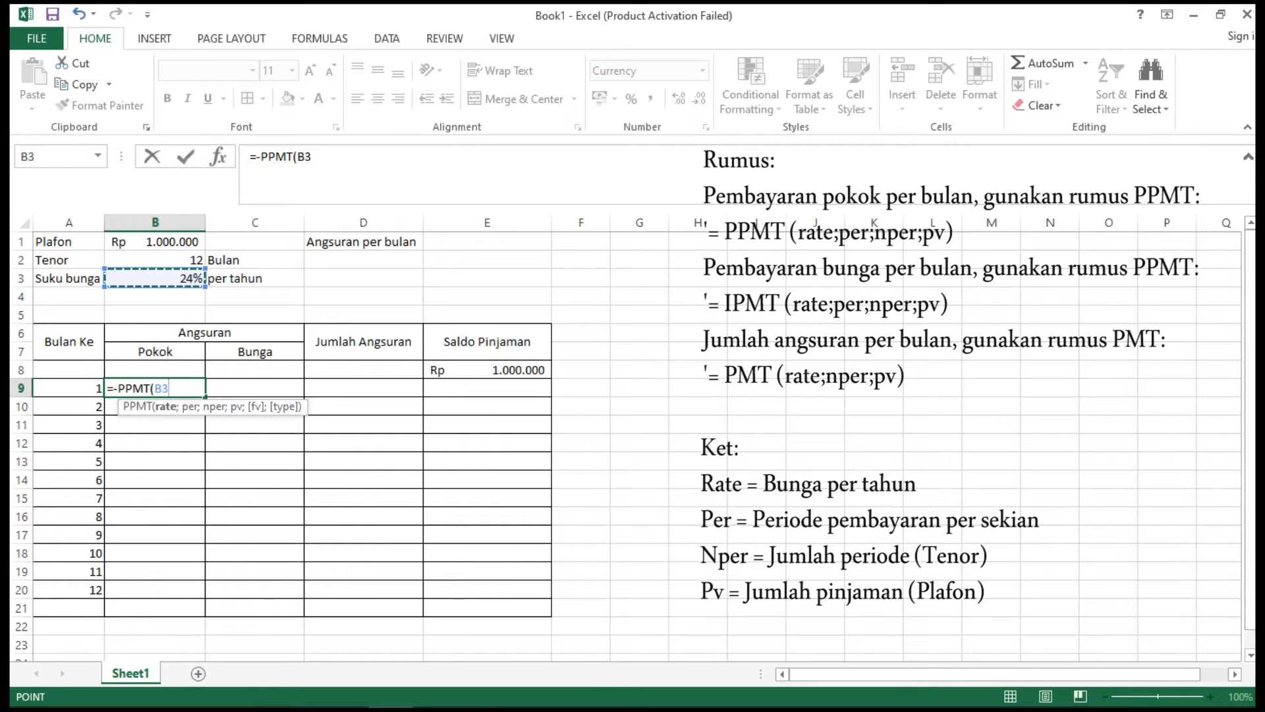
pyautogui.write('/12')
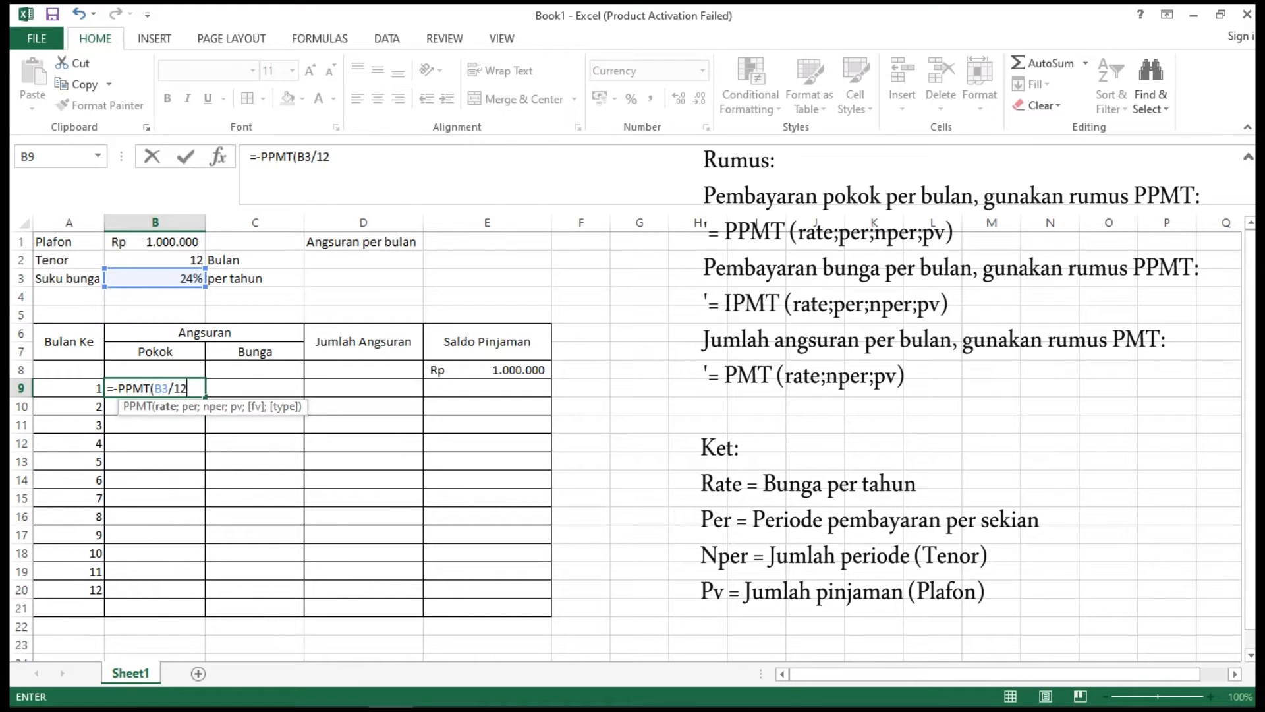
pyautogui.write(';')
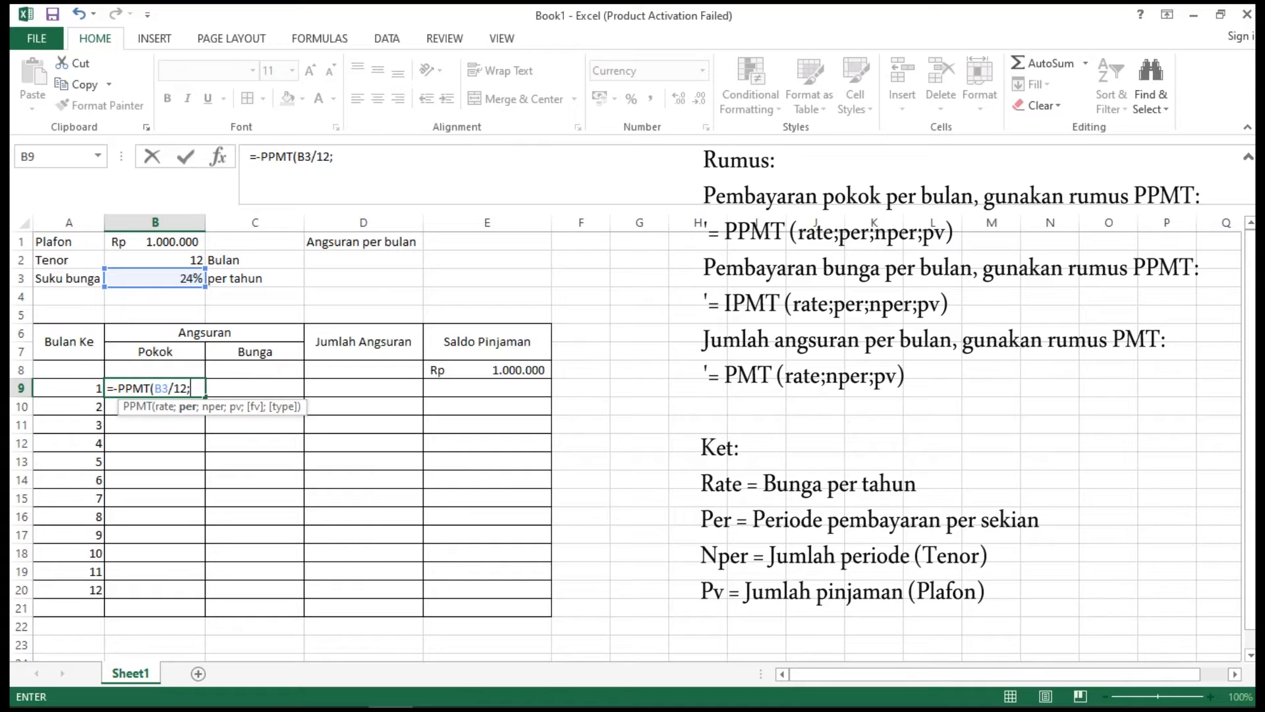
pyautogui.click(69, 388)
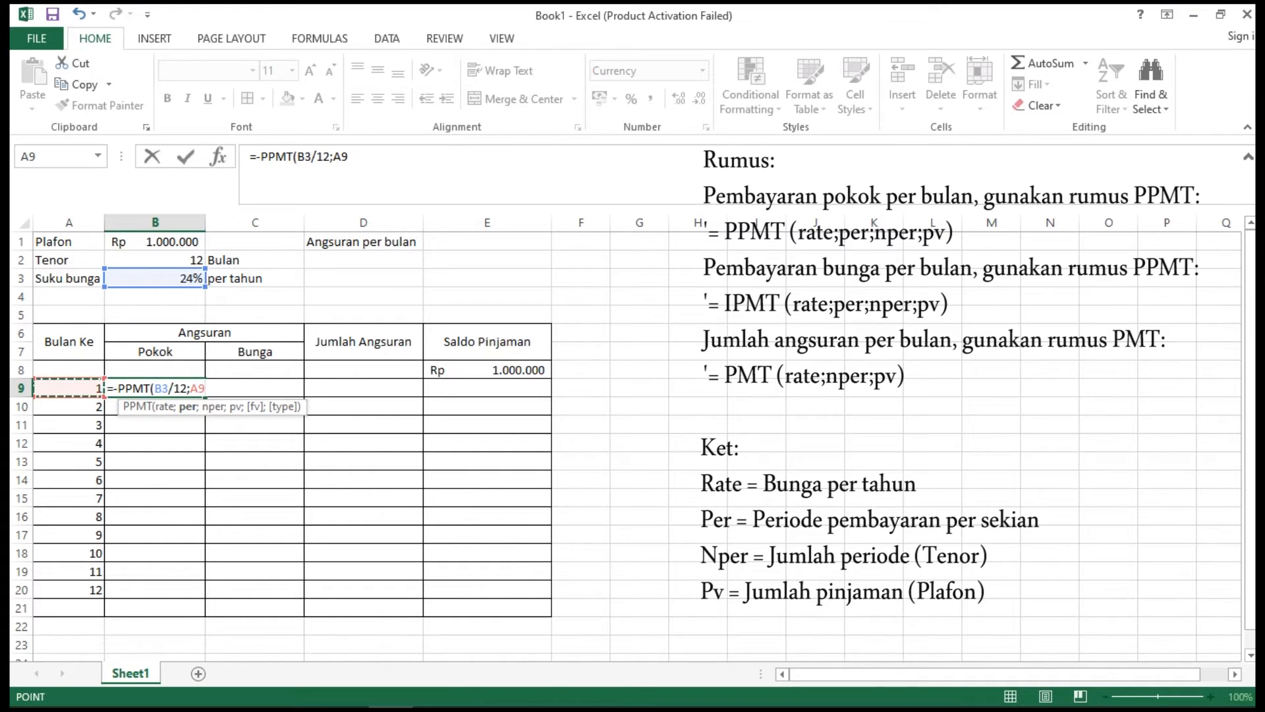
pyautogui.write(';')
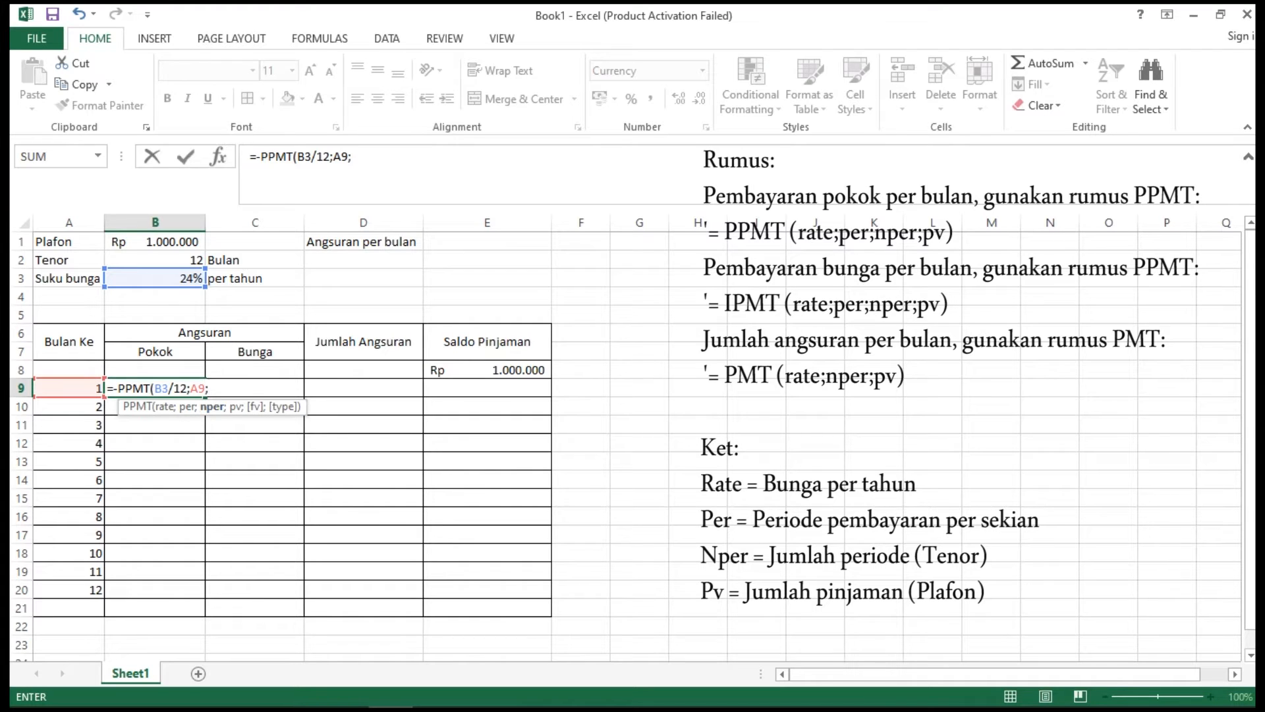
pyautogui.click(154, 260)
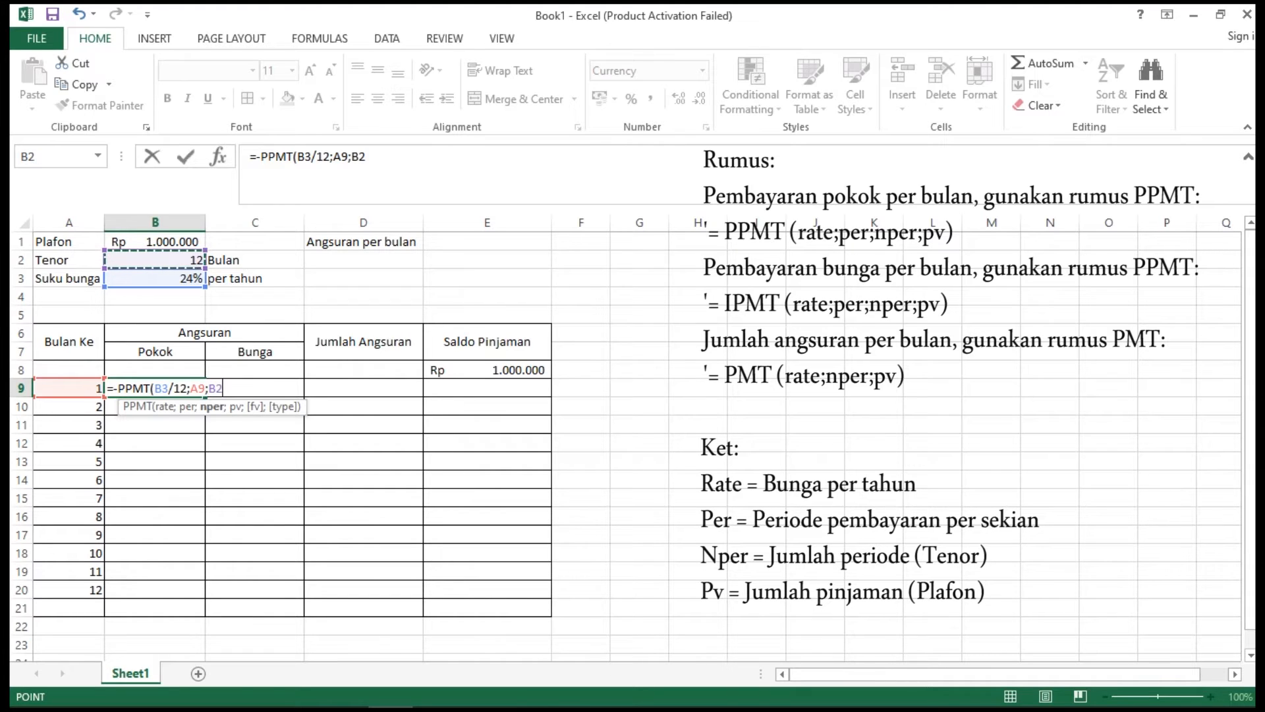
pyautogui.write(';')
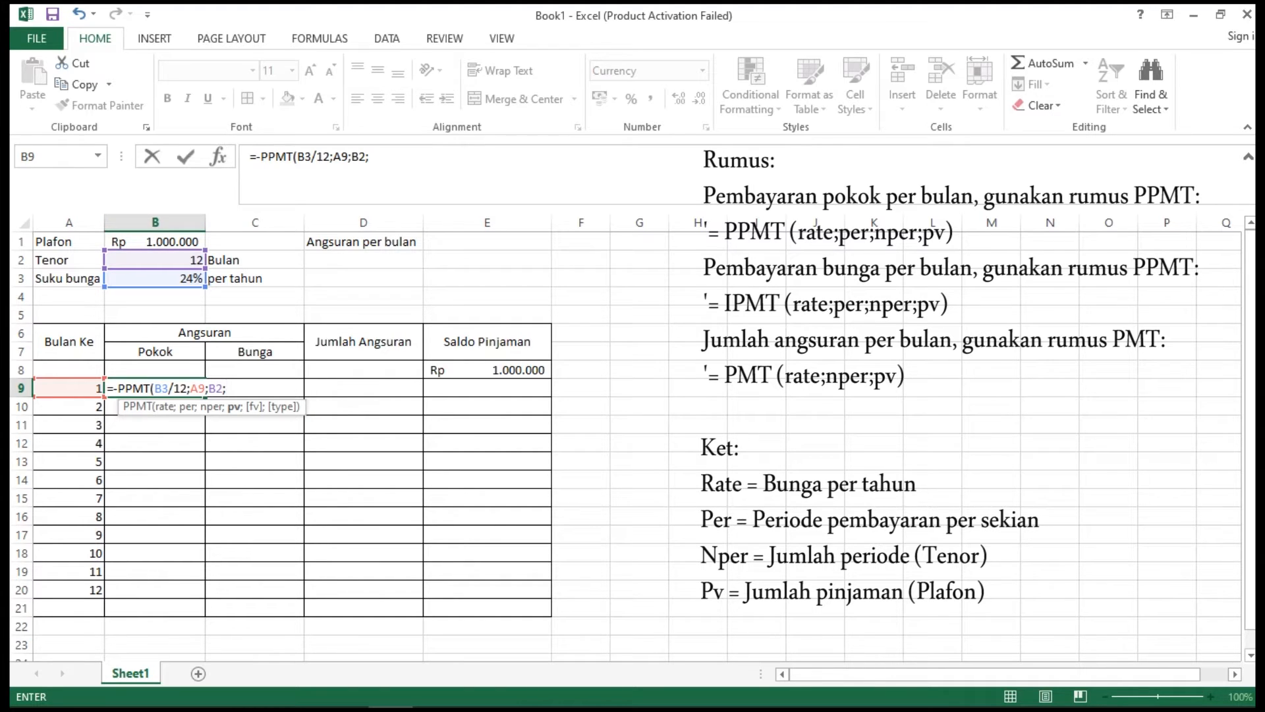
pyautogui.click(155, 242)
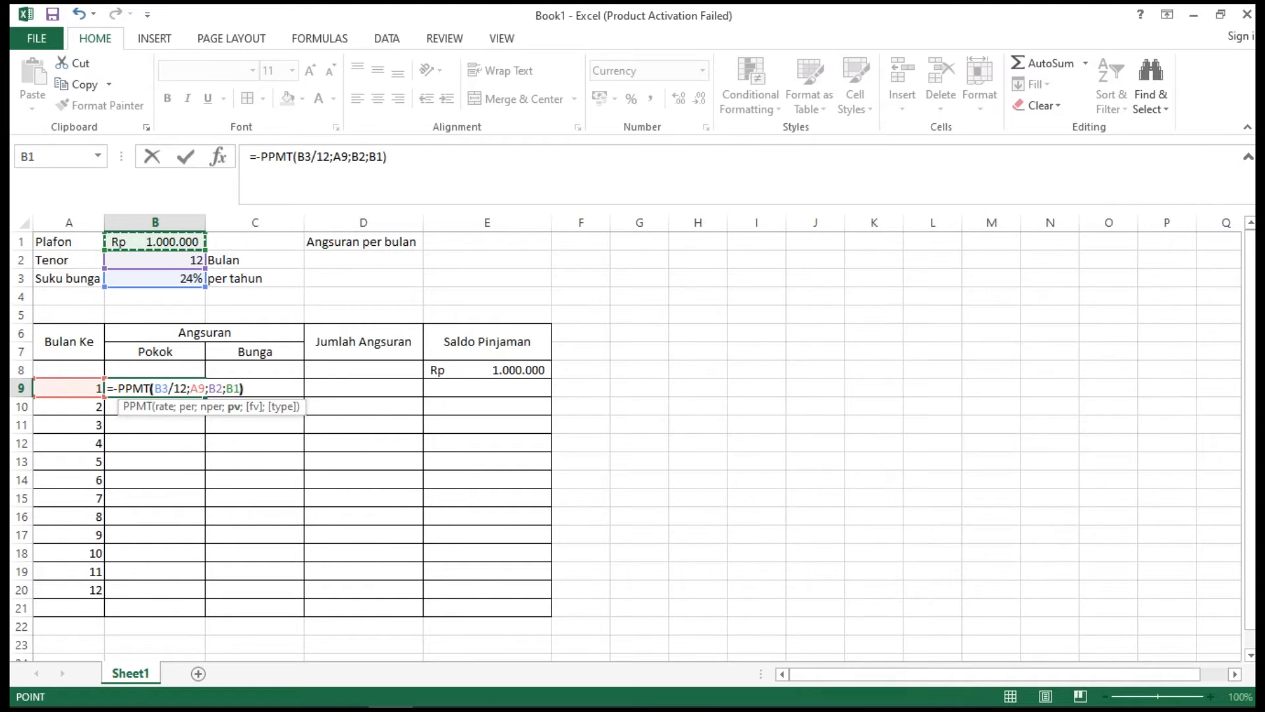
pyautogui.write(')')
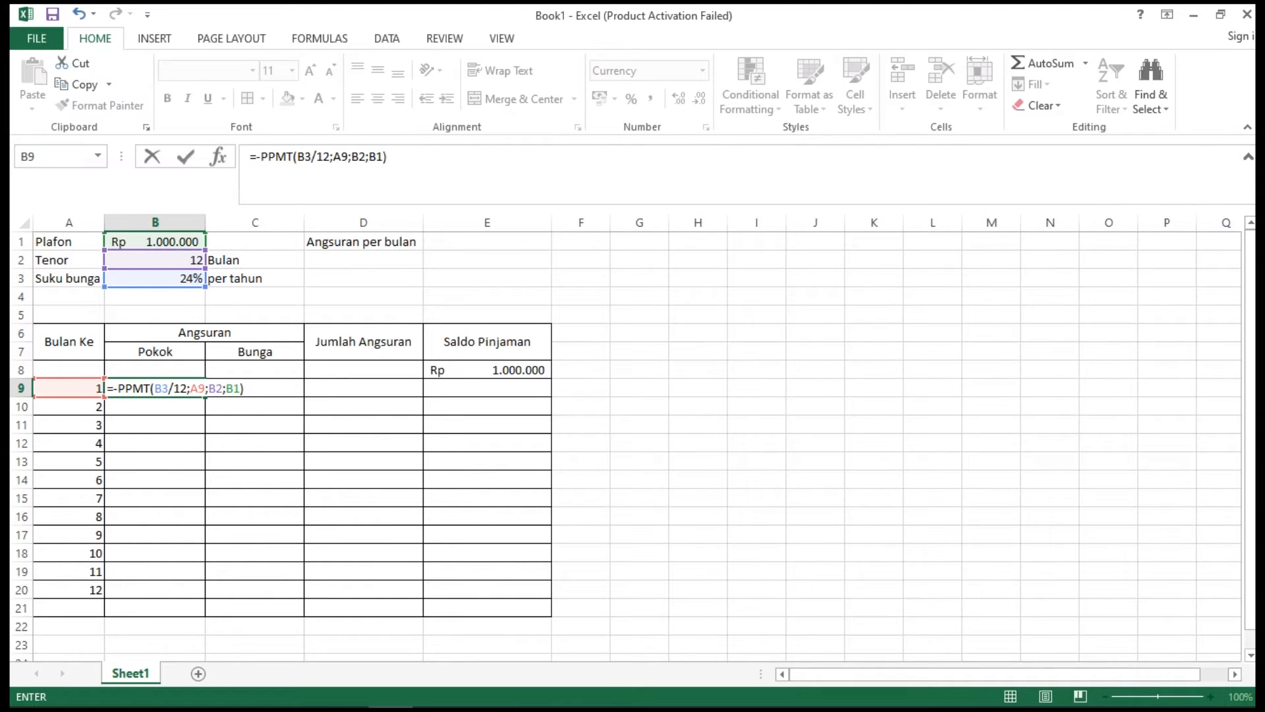
pyautogui.moveTo(155, 389); pyautogui.dragTo(161, 388)
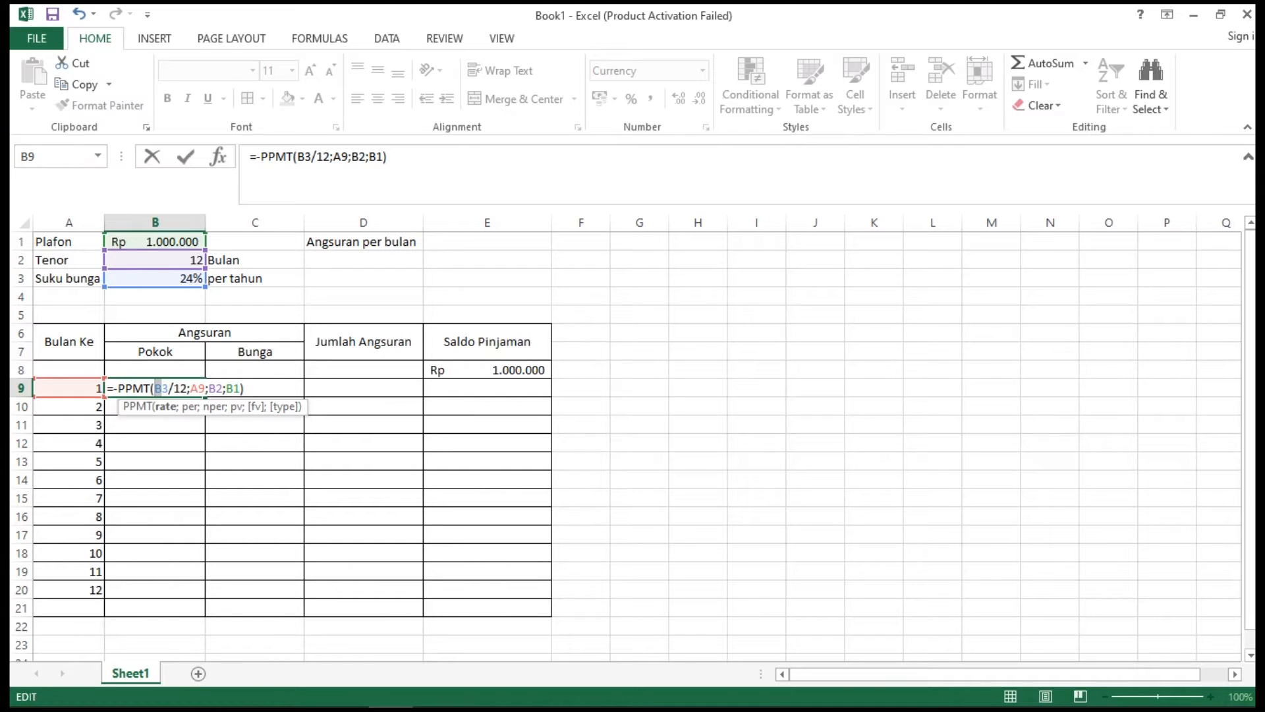
pyautogui.moveTo(168, 389); pyautogui.dragTo(155, 389)
pyautogui.press('BackSpace')
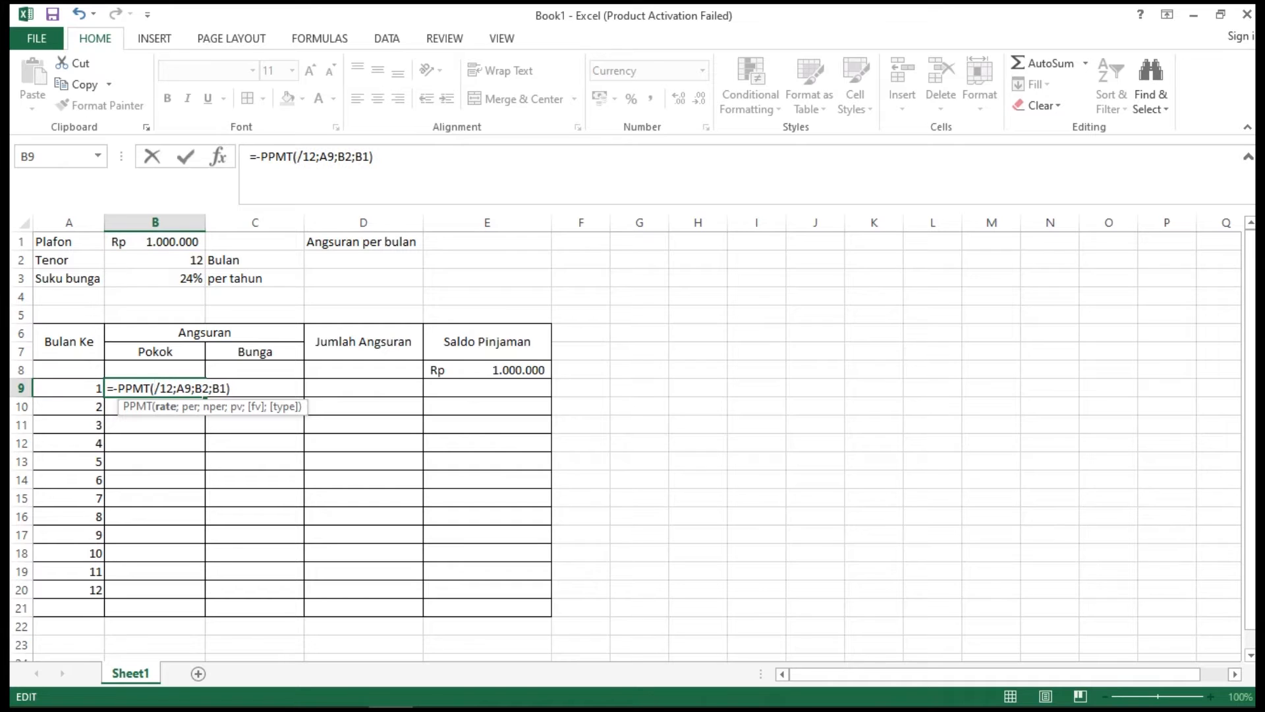
pyautogui.click(155, 278)
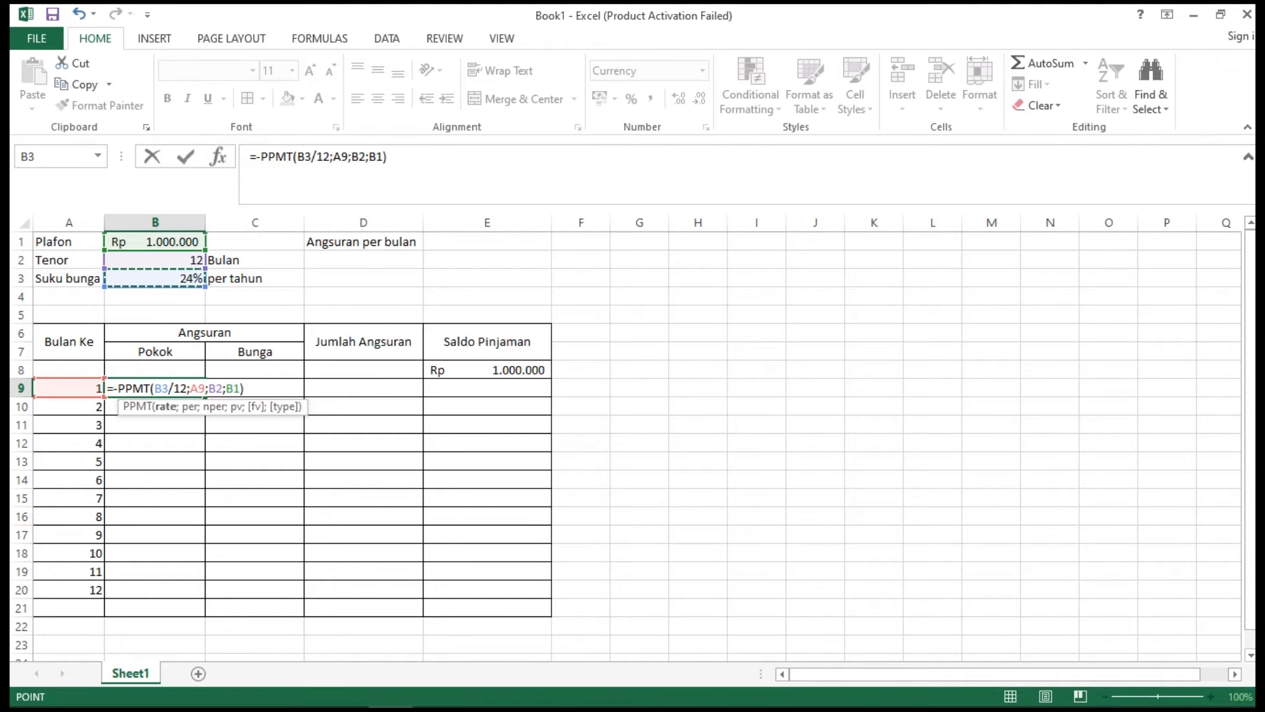
# Make the rate, tenor and loan references in B9 absolute and commit the formula as =-PPMT($B$3/12;A9;$B$2;$B$1)
pyautogui.moveTo(162, 388); pyautogui.dragTo(169, 389)
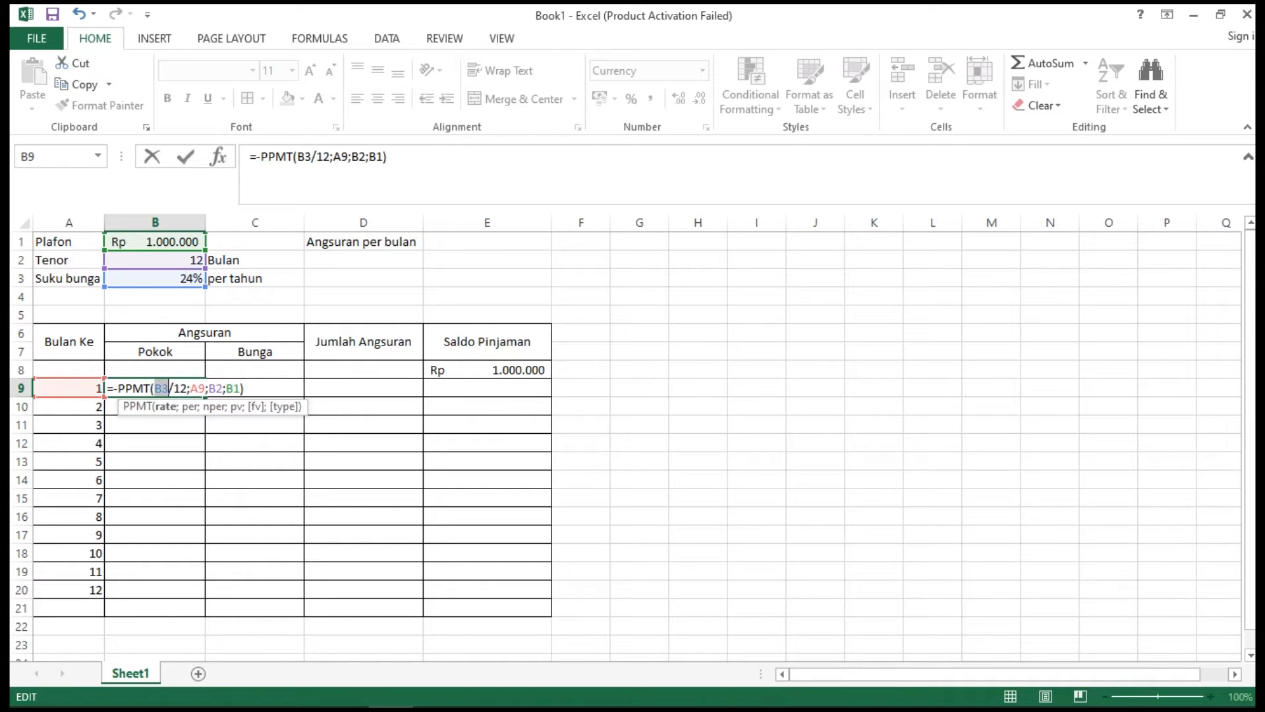
pyautogui.press('F4')
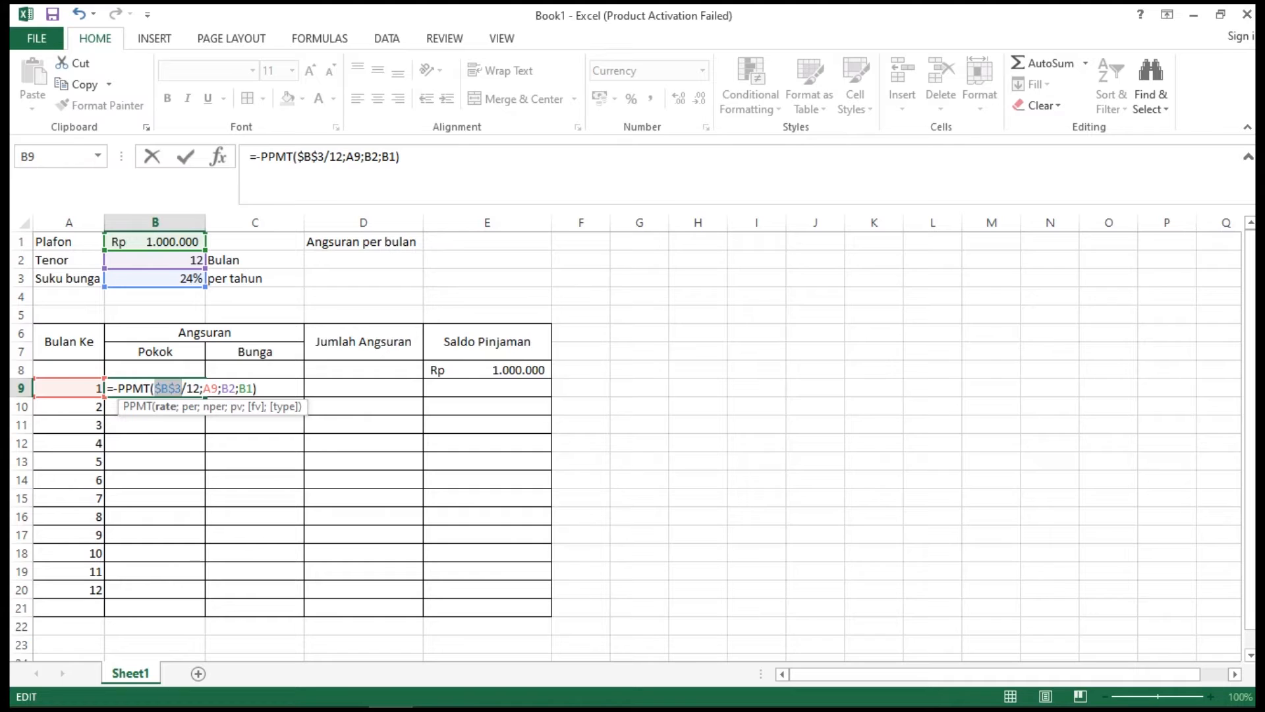
pyautogui.moveTo(222, 389); pyautogui.dragTo(254, 389)
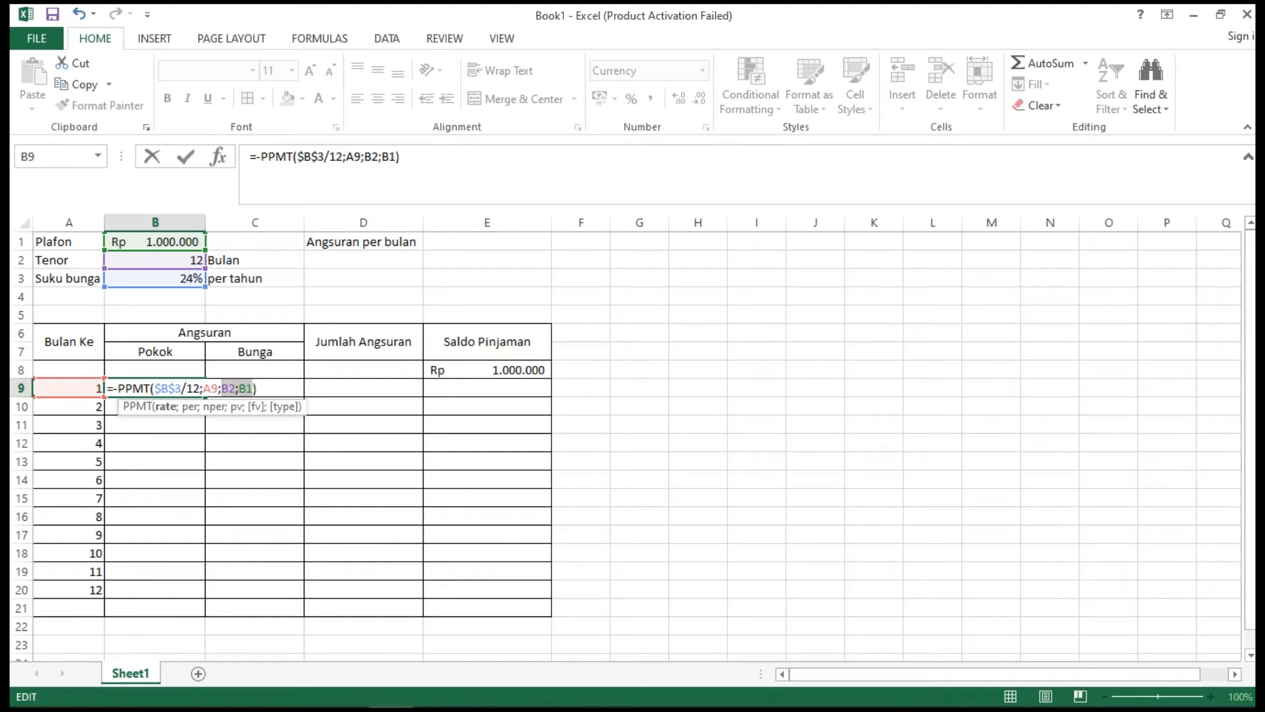
pyautogui.press('F4')
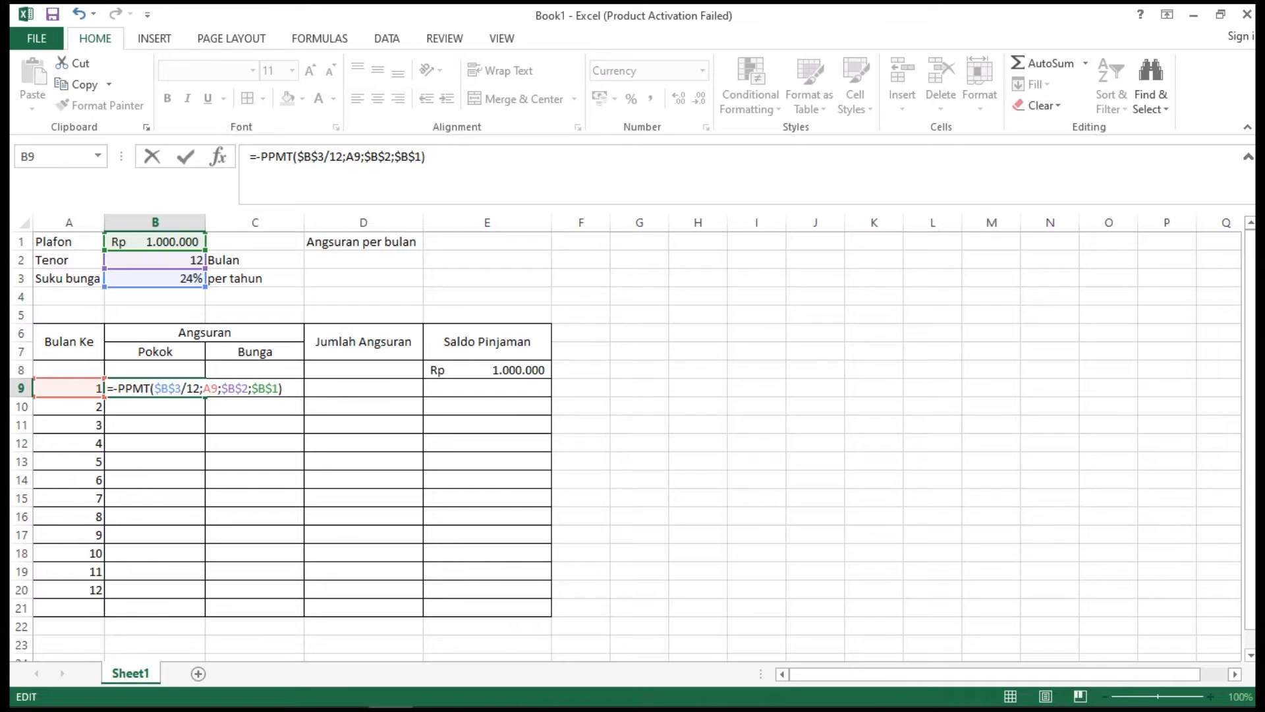
pyautogui.press('End')
pyautogui.press('Return')
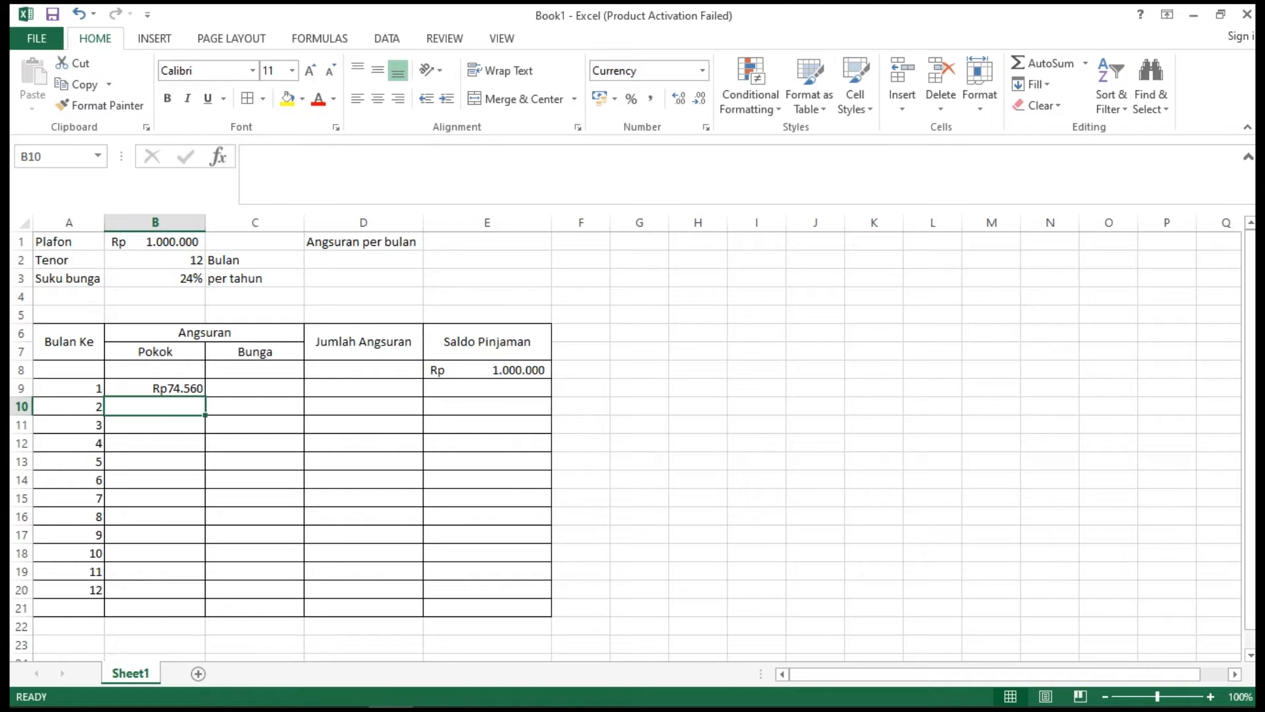
# Write the interest payment formula =-IPMT(B3/12;A9;B2;B1) in C9 for month 1
pyautogui.click(255, 388)
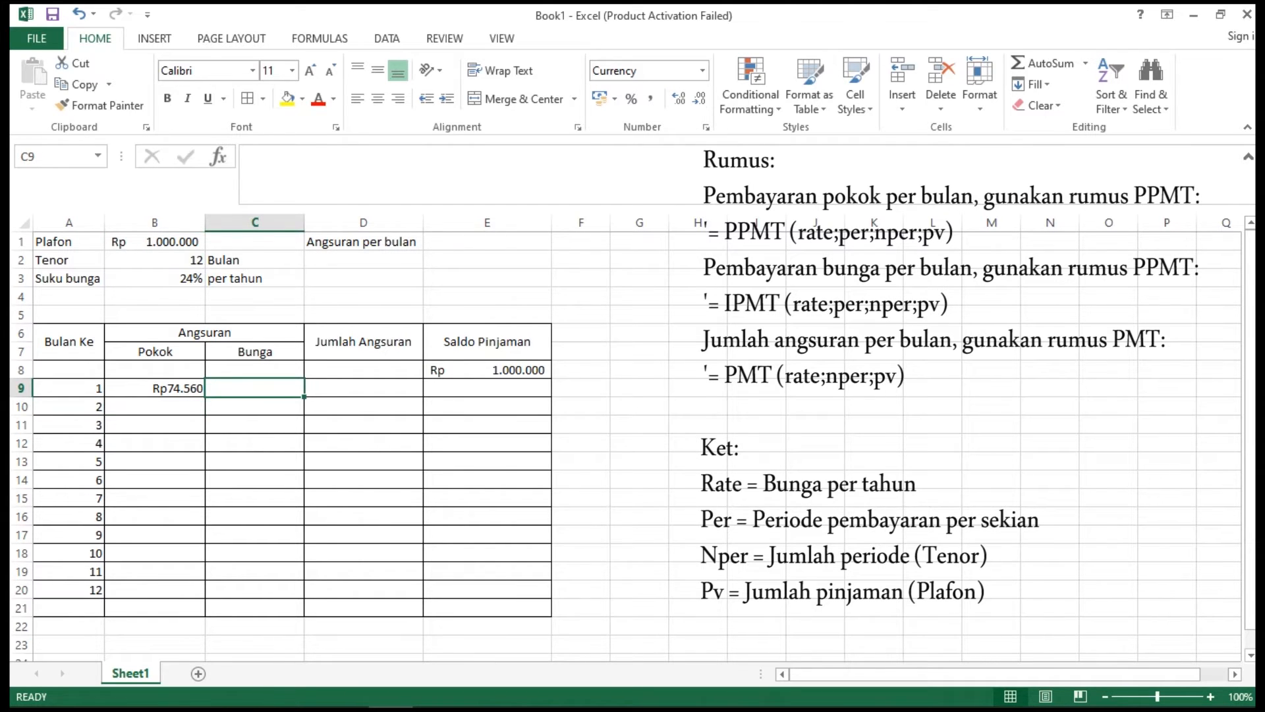
pyautogui.write('=')
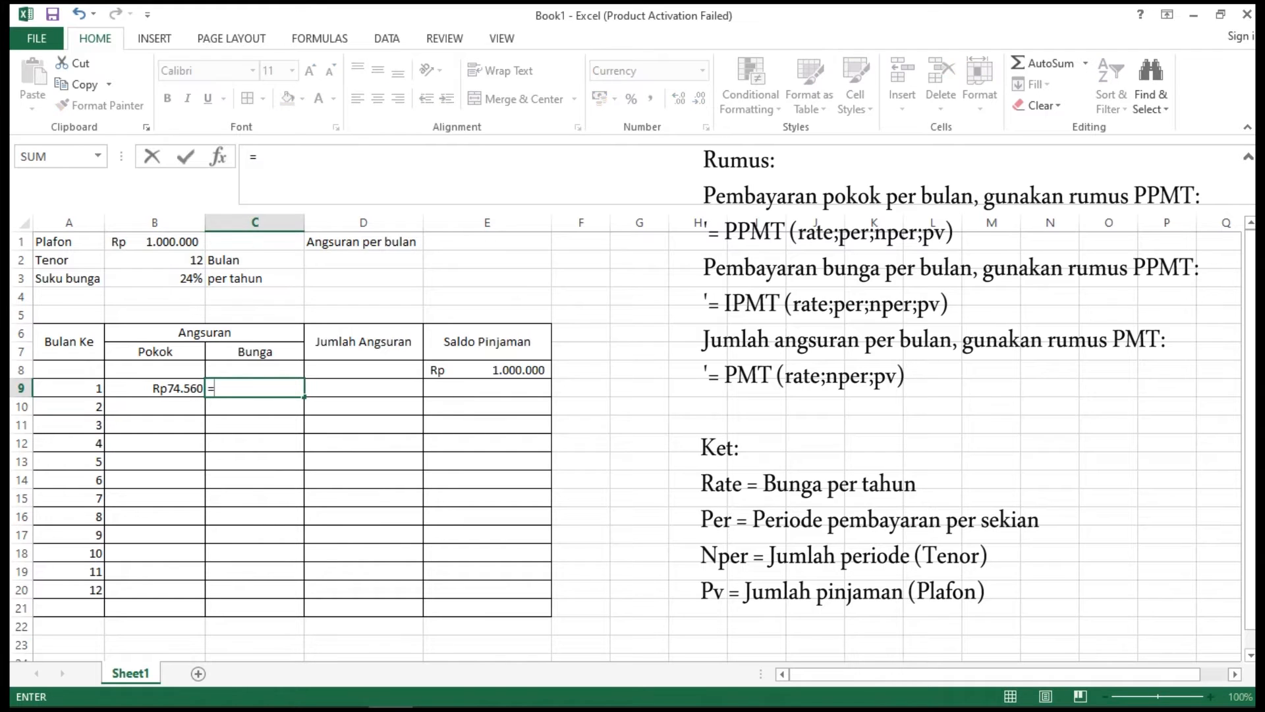
pyautogui.write('-I')
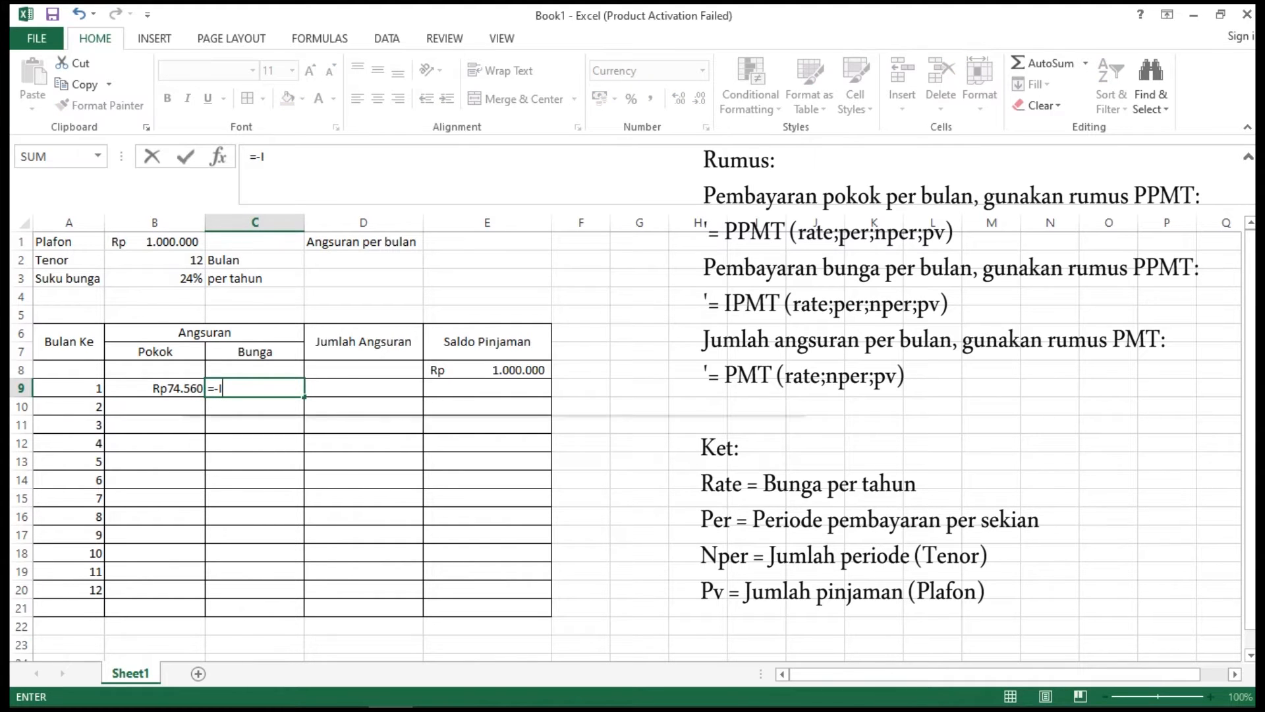
pyautogui.write('PMT')
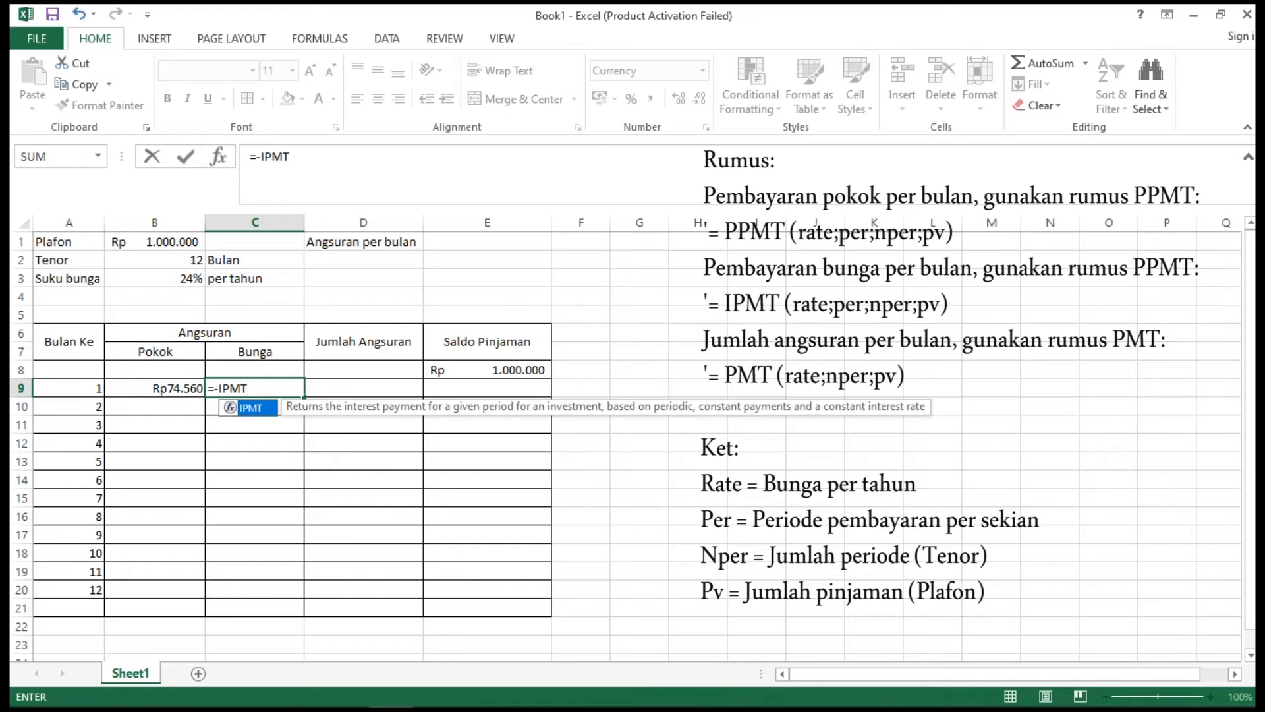
pyautogui.write('(')
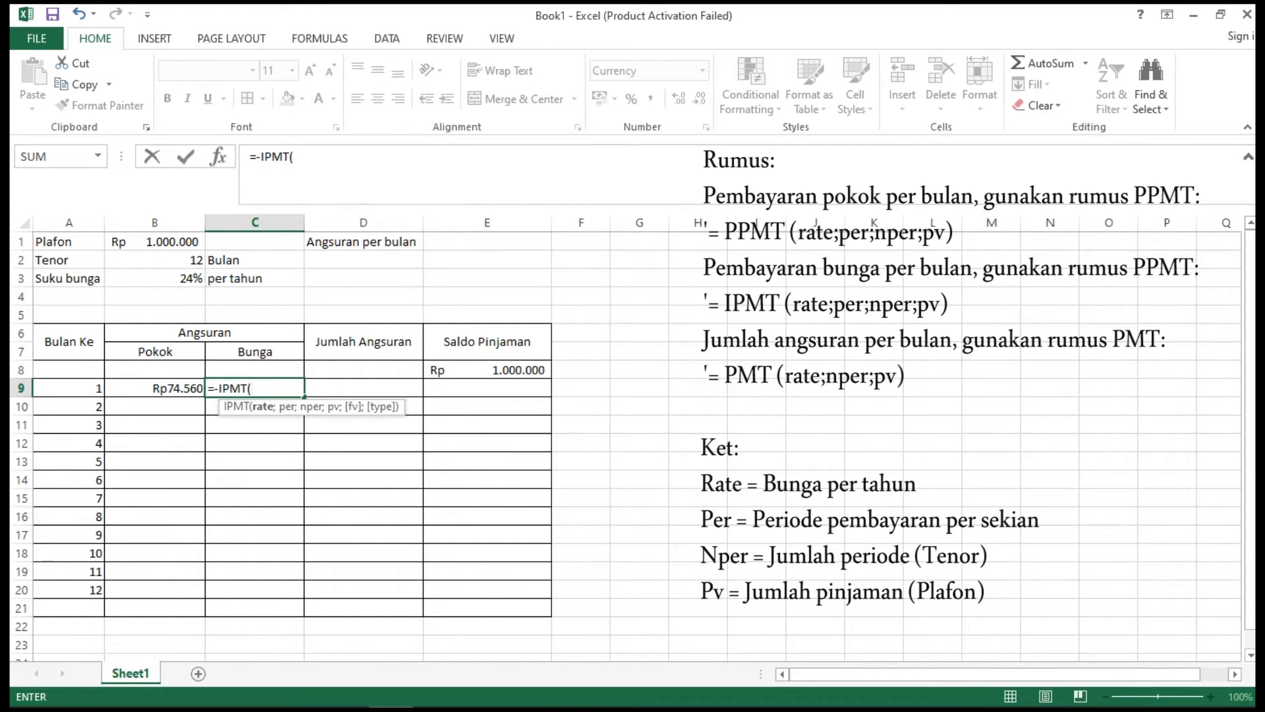
pyautogui.click(155, 278)
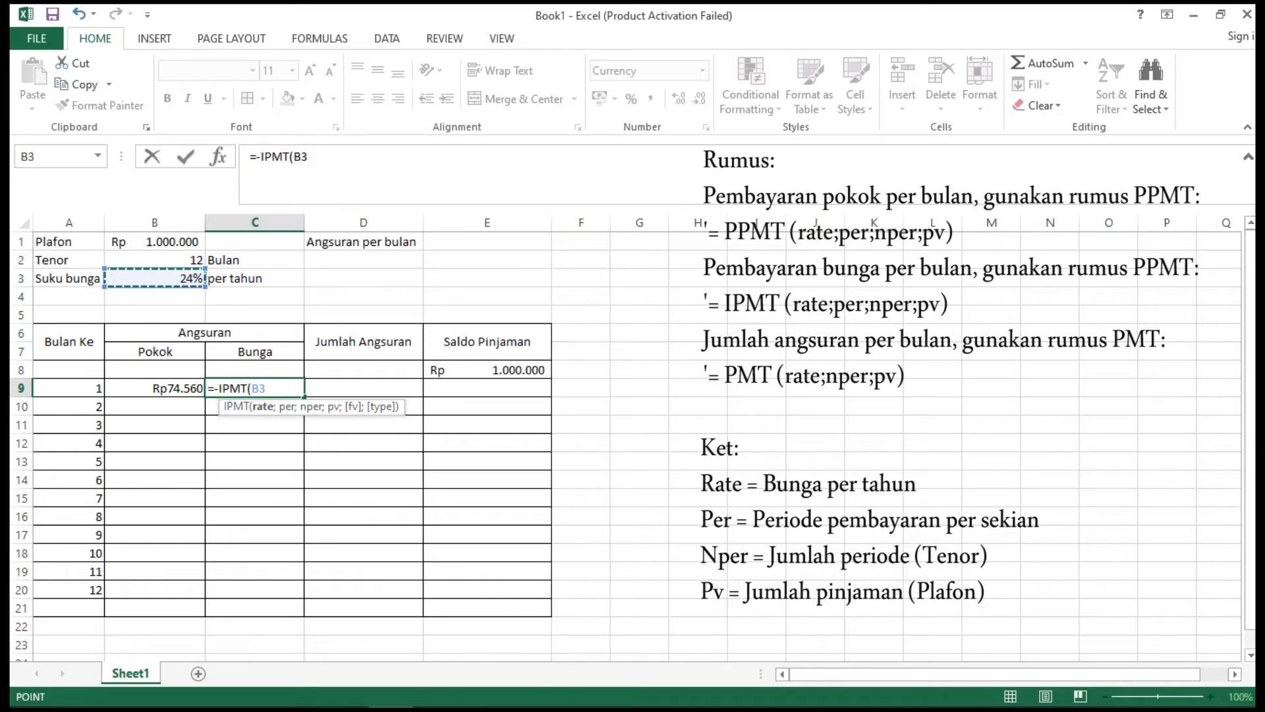
pyautogui.write('/12')
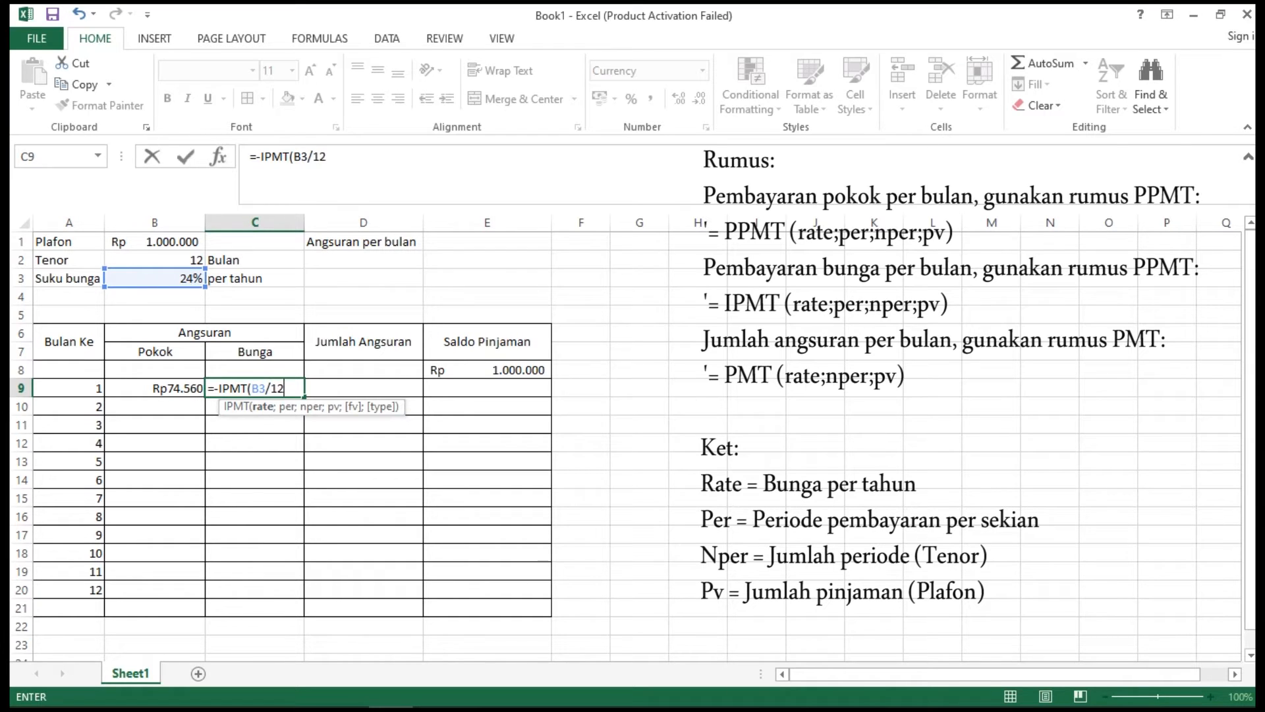
pyautogui.write(';')
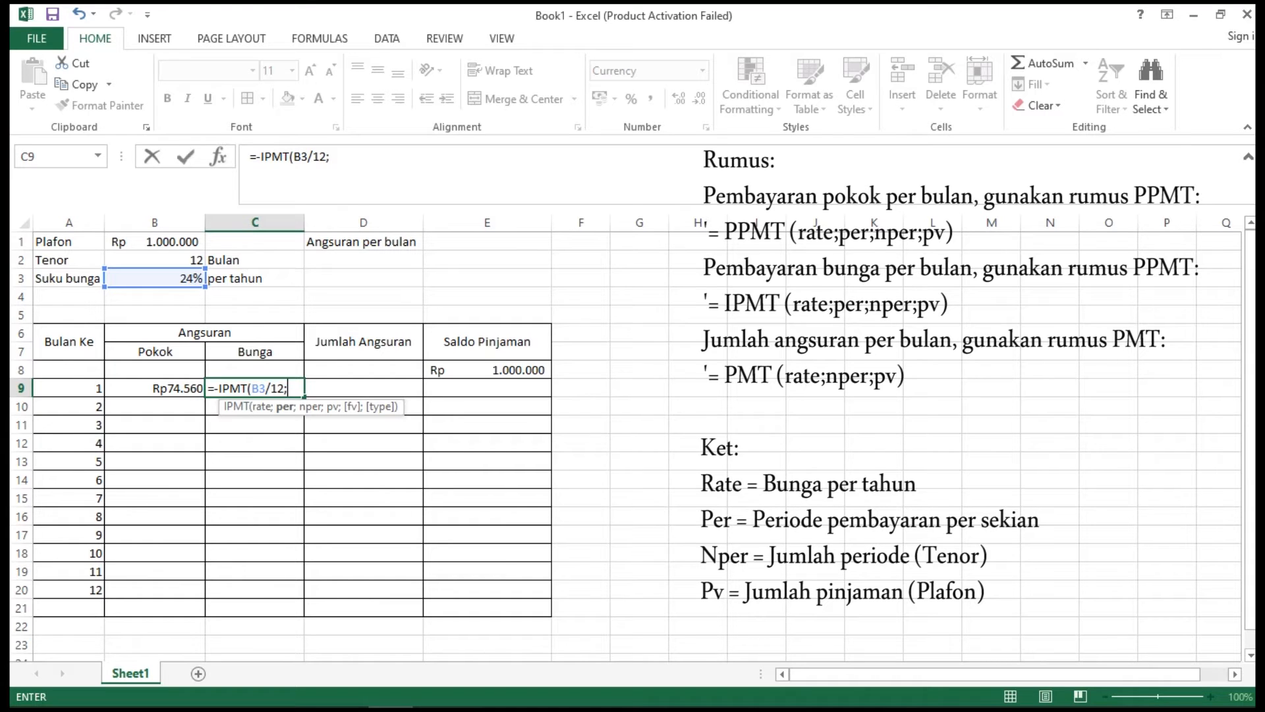
pyautogui.click(69, 388)
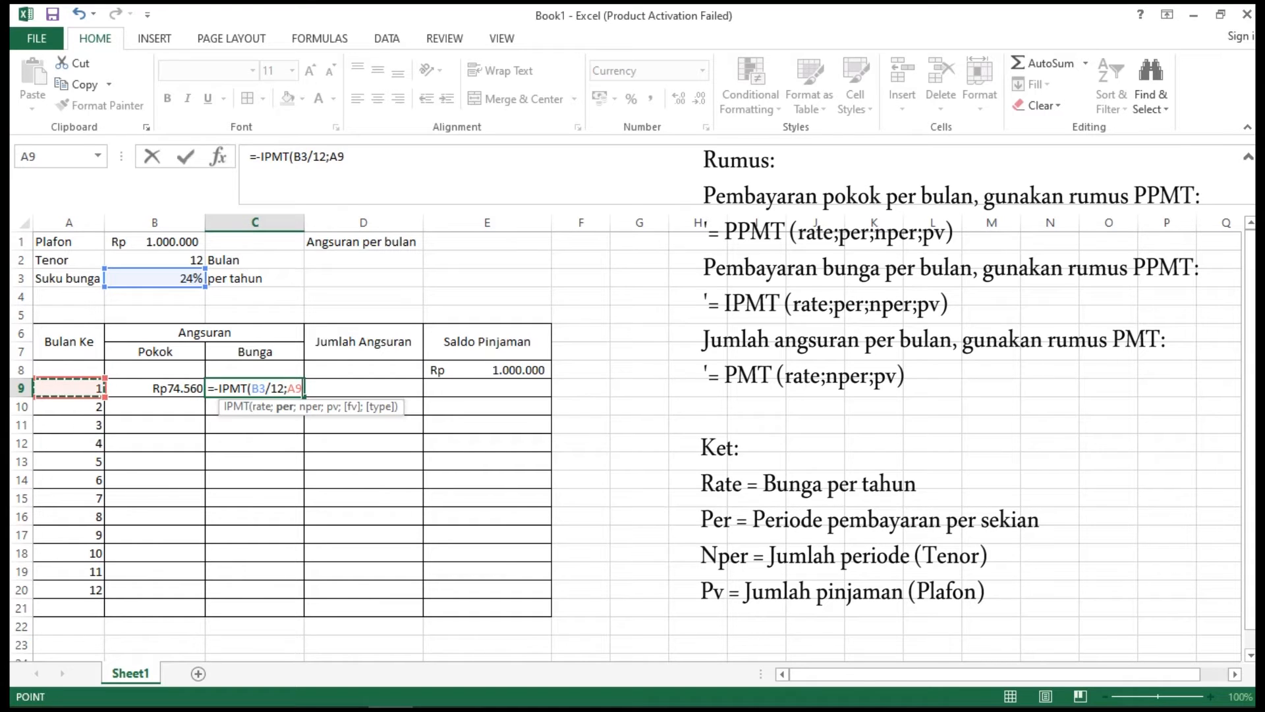
pyautogui.write(';')
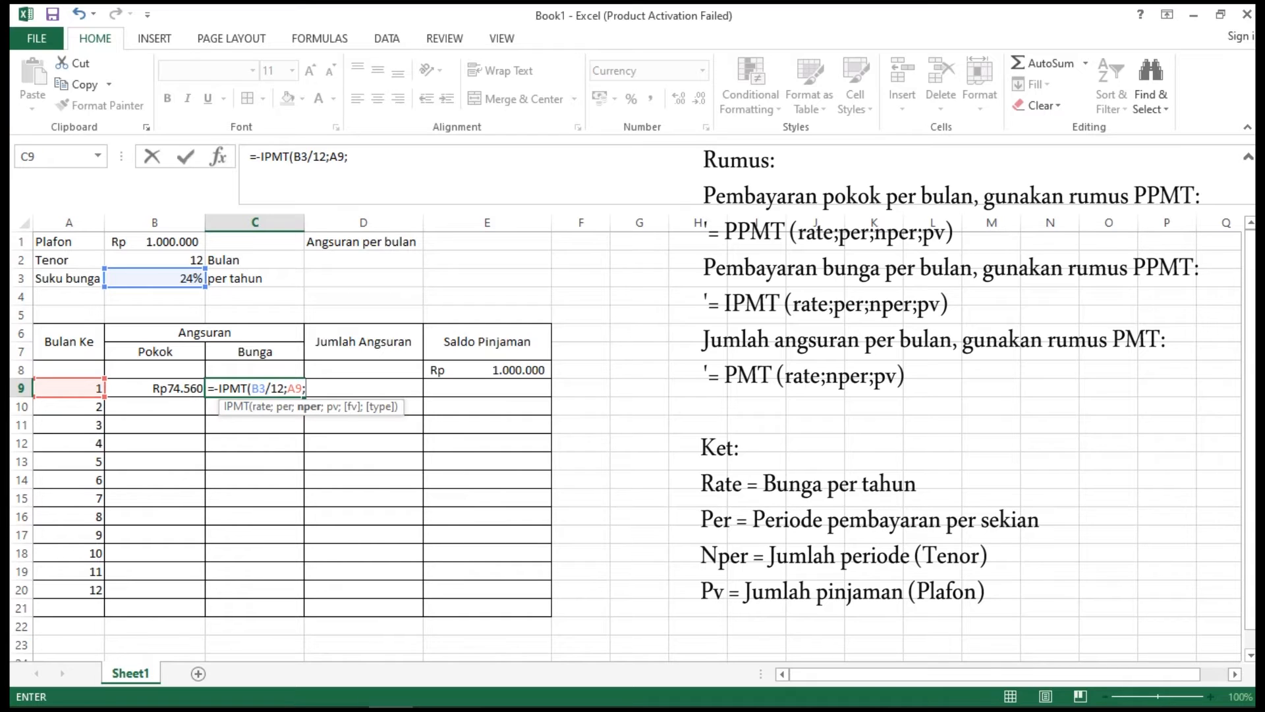
pyautogui.click(155, 260)
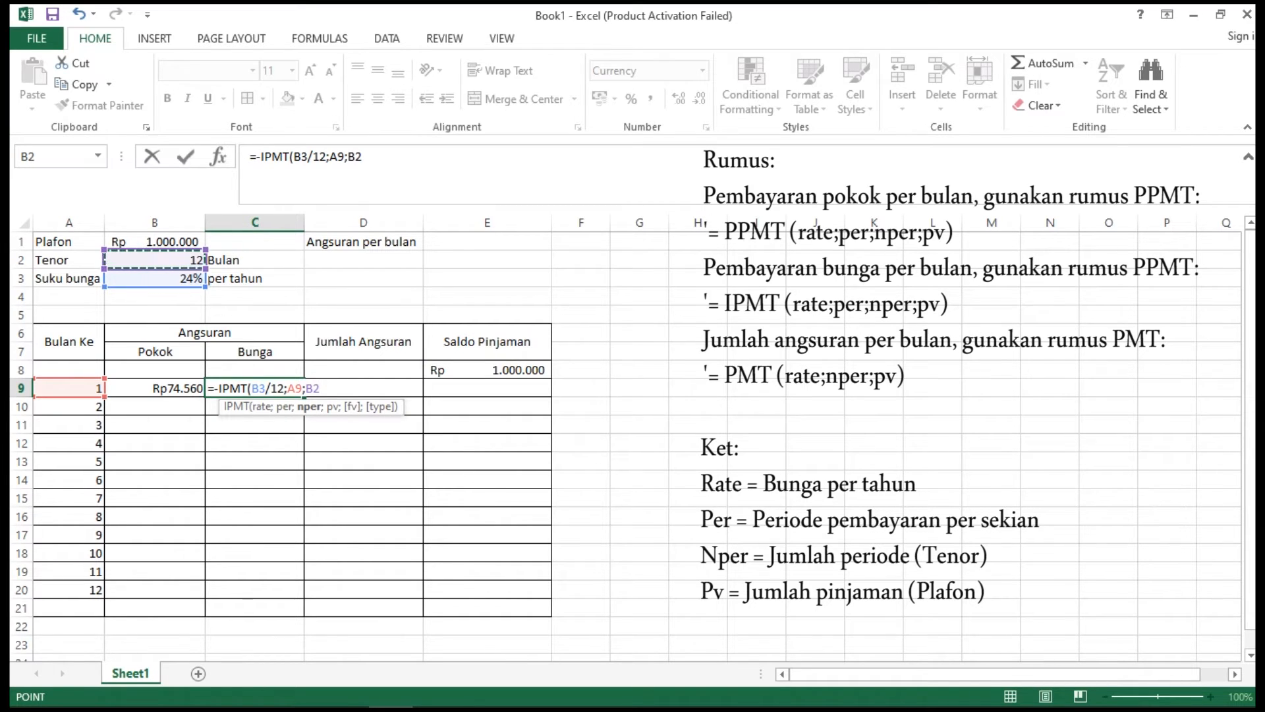
pyautogui.write(';')
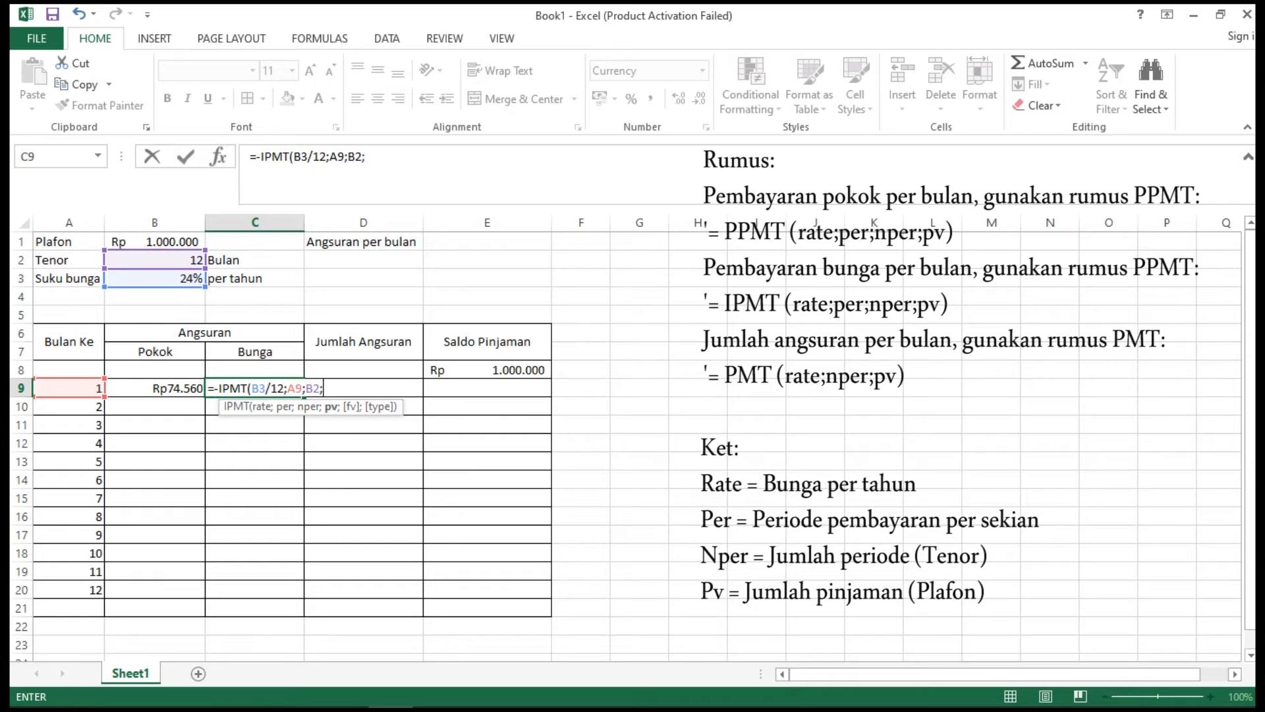
pyautogui.click(154, 242)
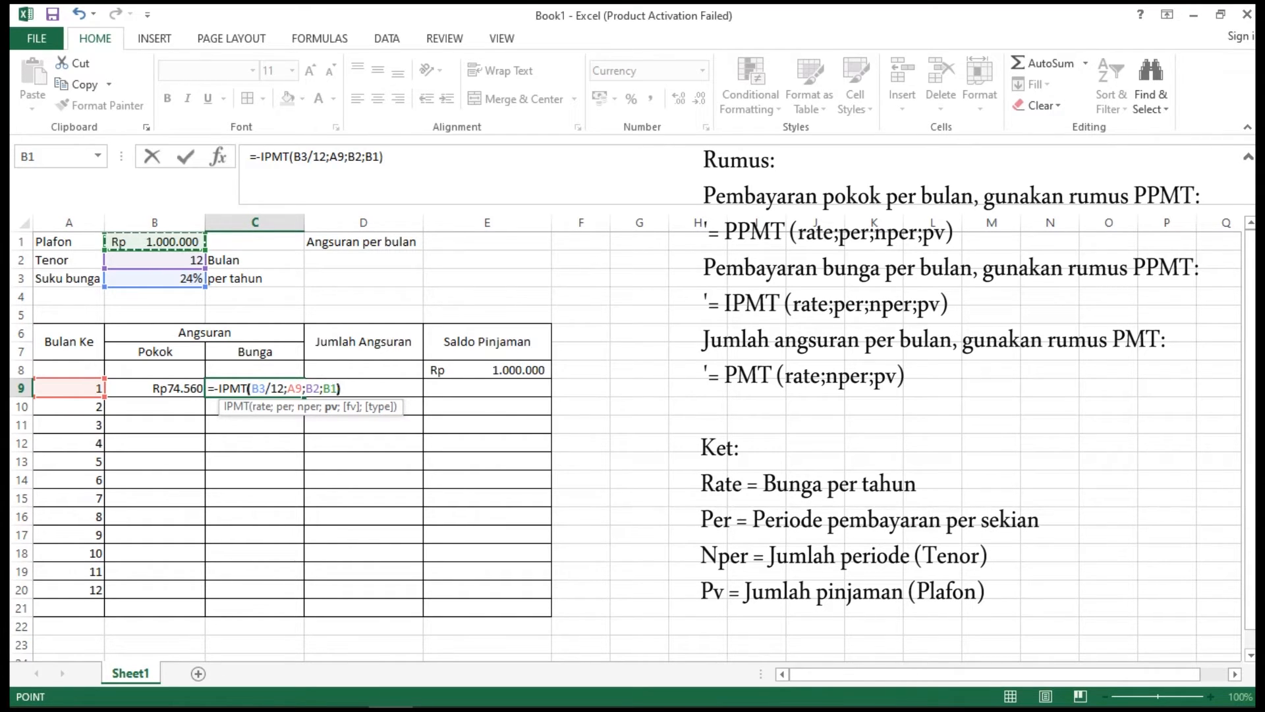
pyautogui.write(')')
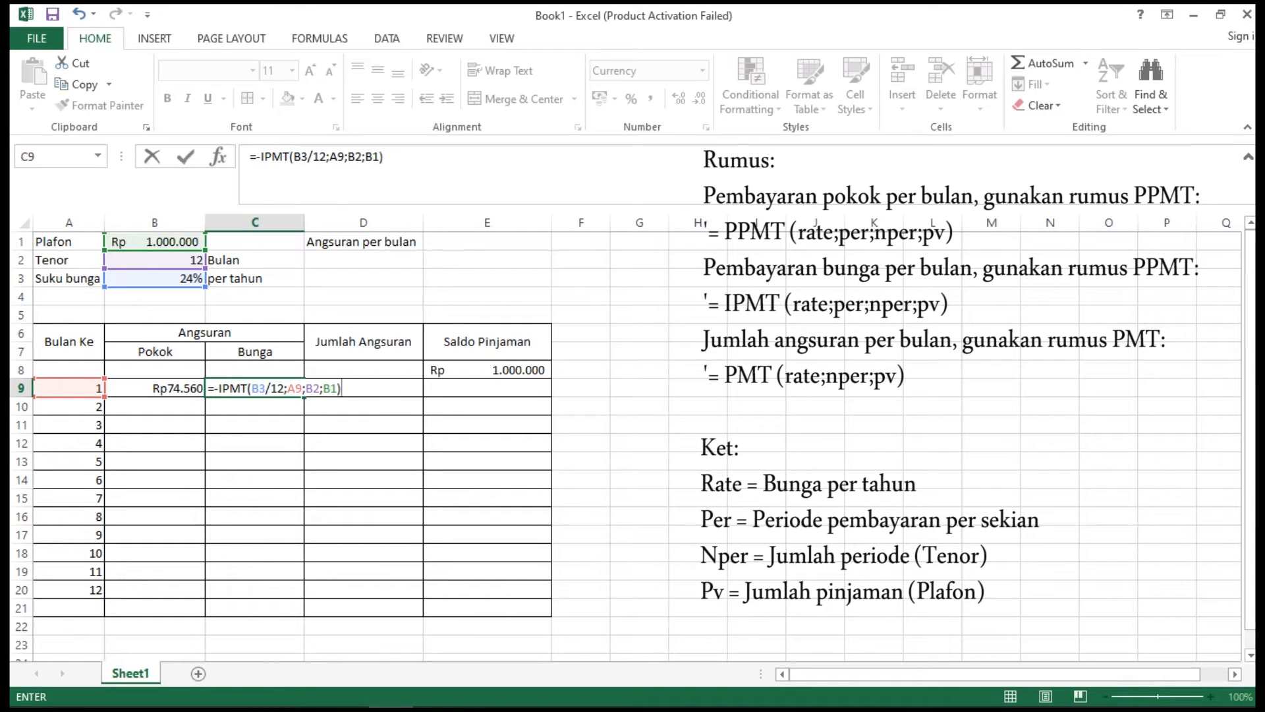
# Make the rate, tenor and loan references in C9 absolute and commit the formula as =-IPMT($B$3/12;A9;$B$2;$B$1)
pyautogui.doubleClick(259, 388)
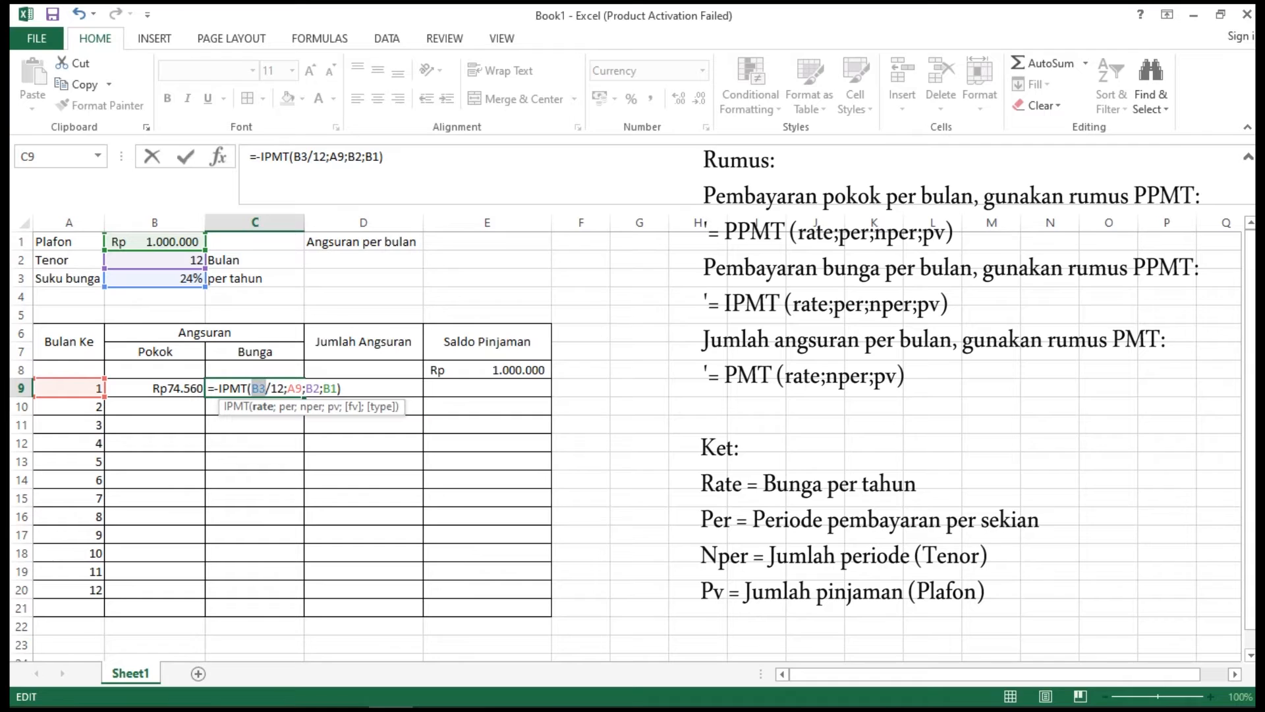
pyautogui.press('F4')
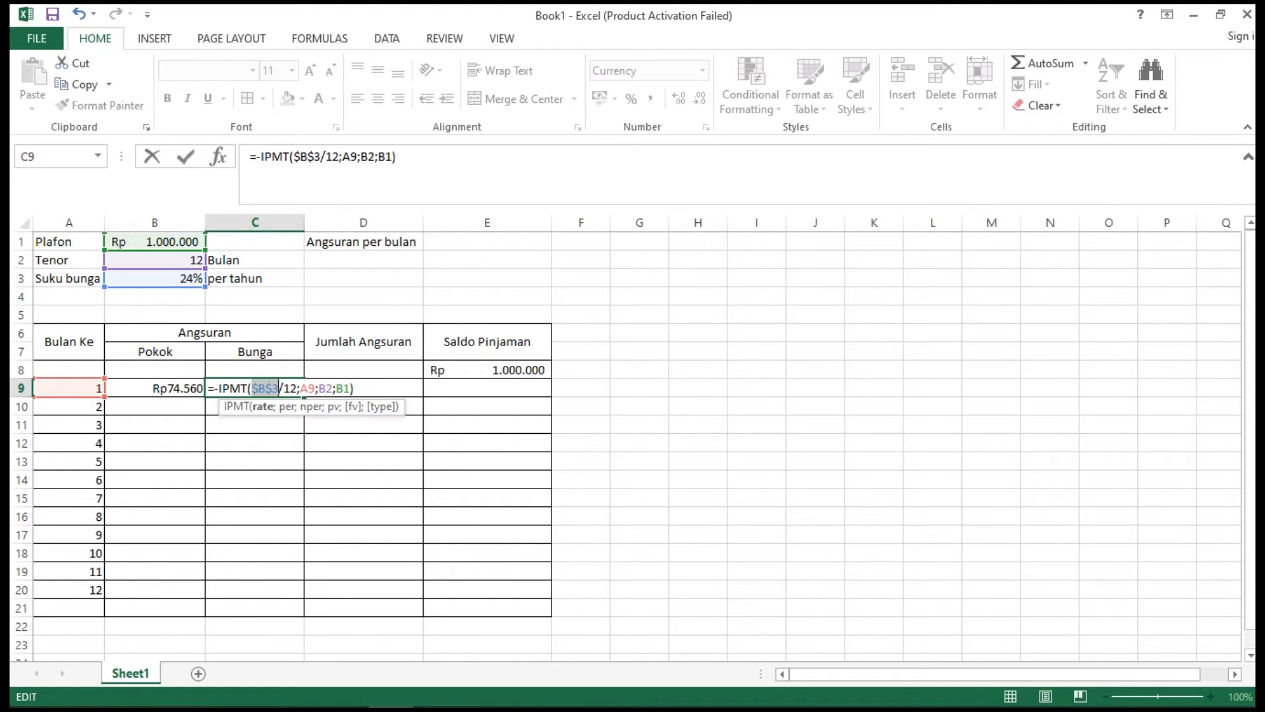
pyautogui.moveTo(318, 389); pyautogui.dragTo(350, 389)
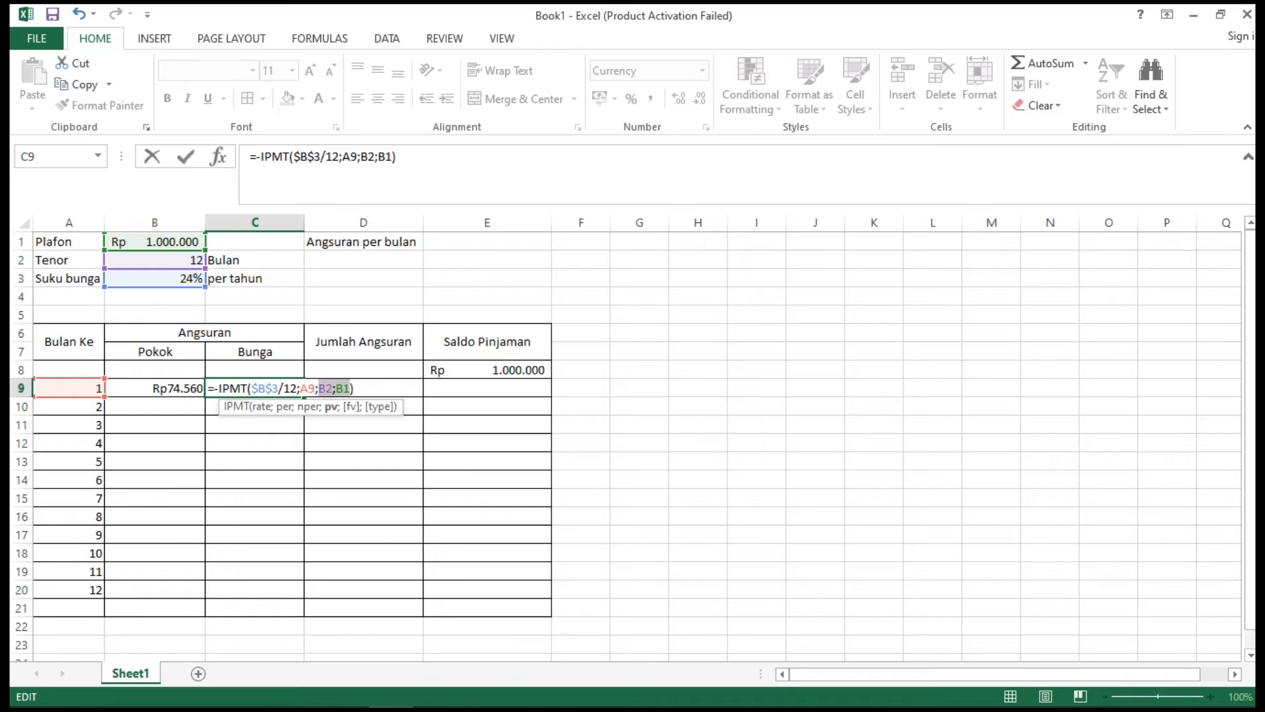
pyautogui.press('F4')
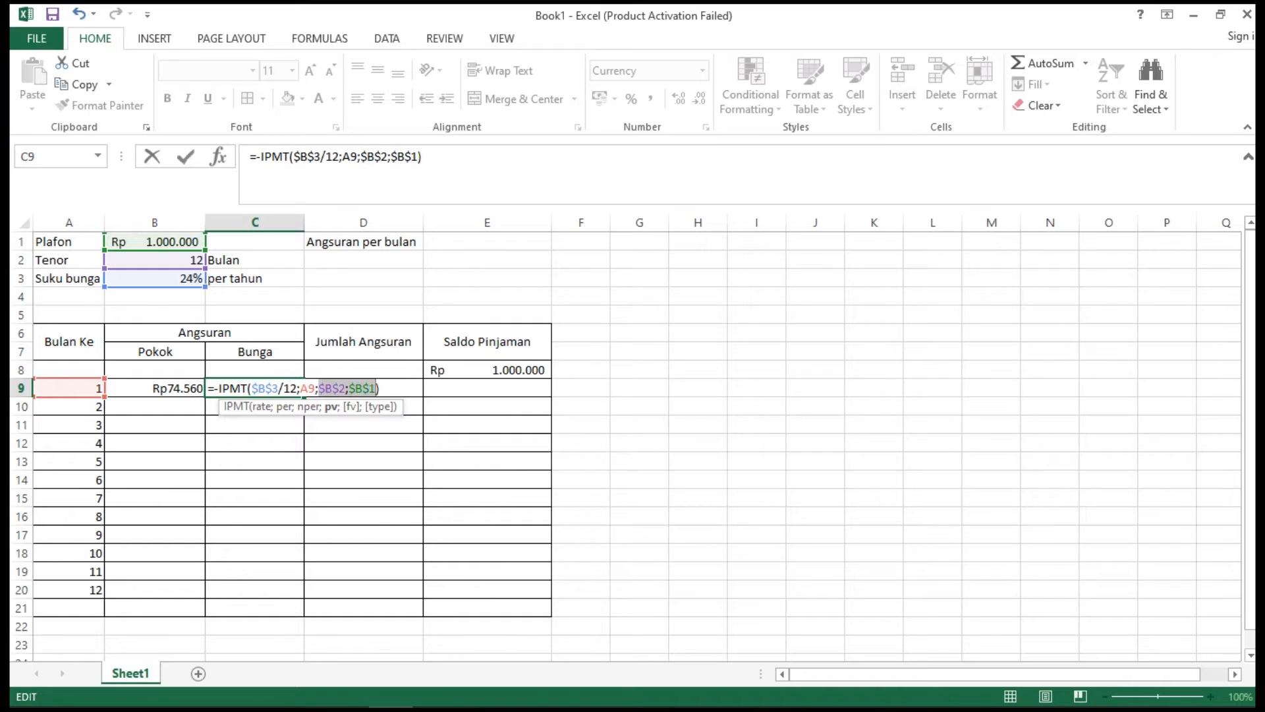
pyautogui.press('Right')
pyautogui.press('Right')
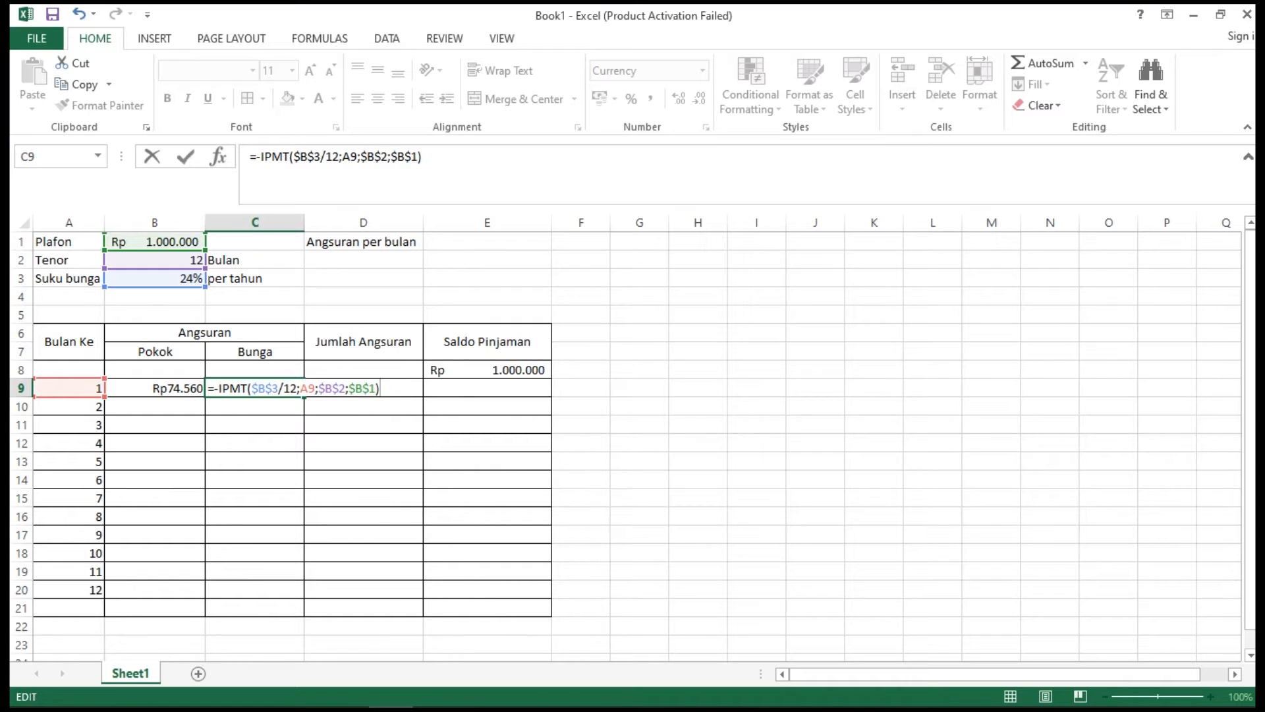
pyautogui.press('Return')
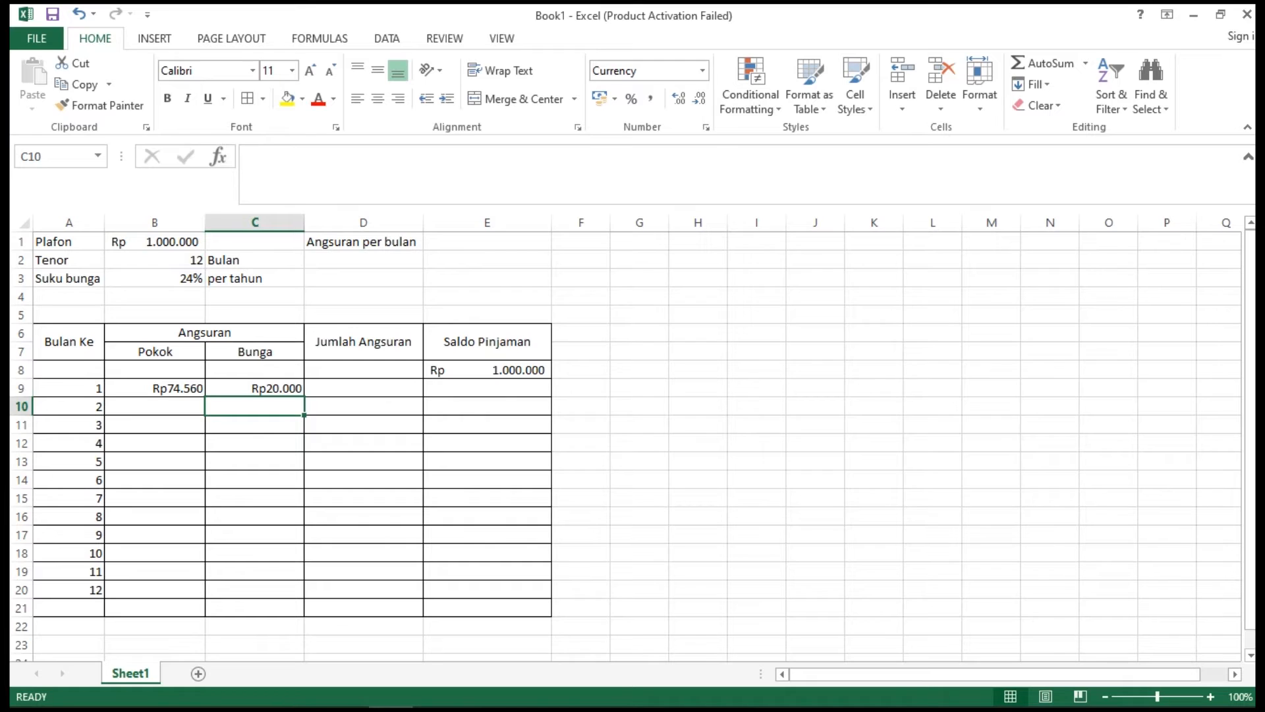
# Write the total instalment formula =-PMT(B3/12;B2;B1) in D9 under Jumlah Angsuran for month 1
pyautogui.press('Right')
pyautogui.press('Up')
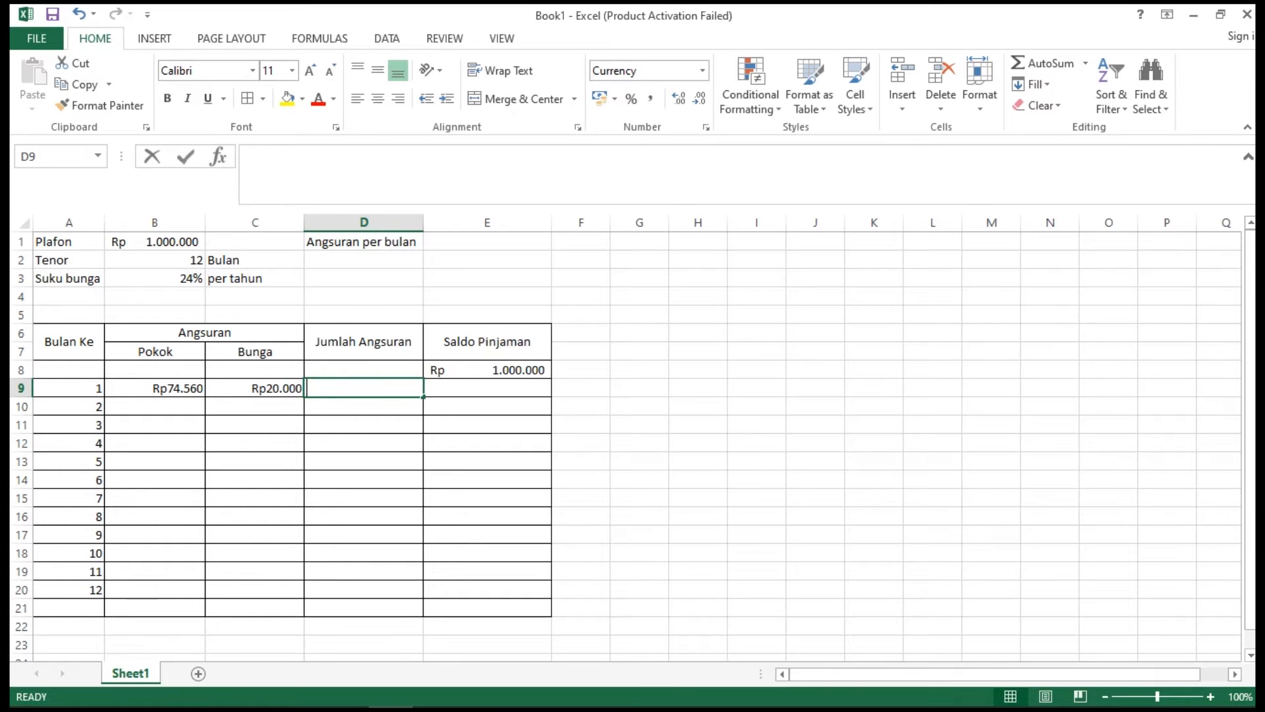
pyautogui.write('=-PMT')
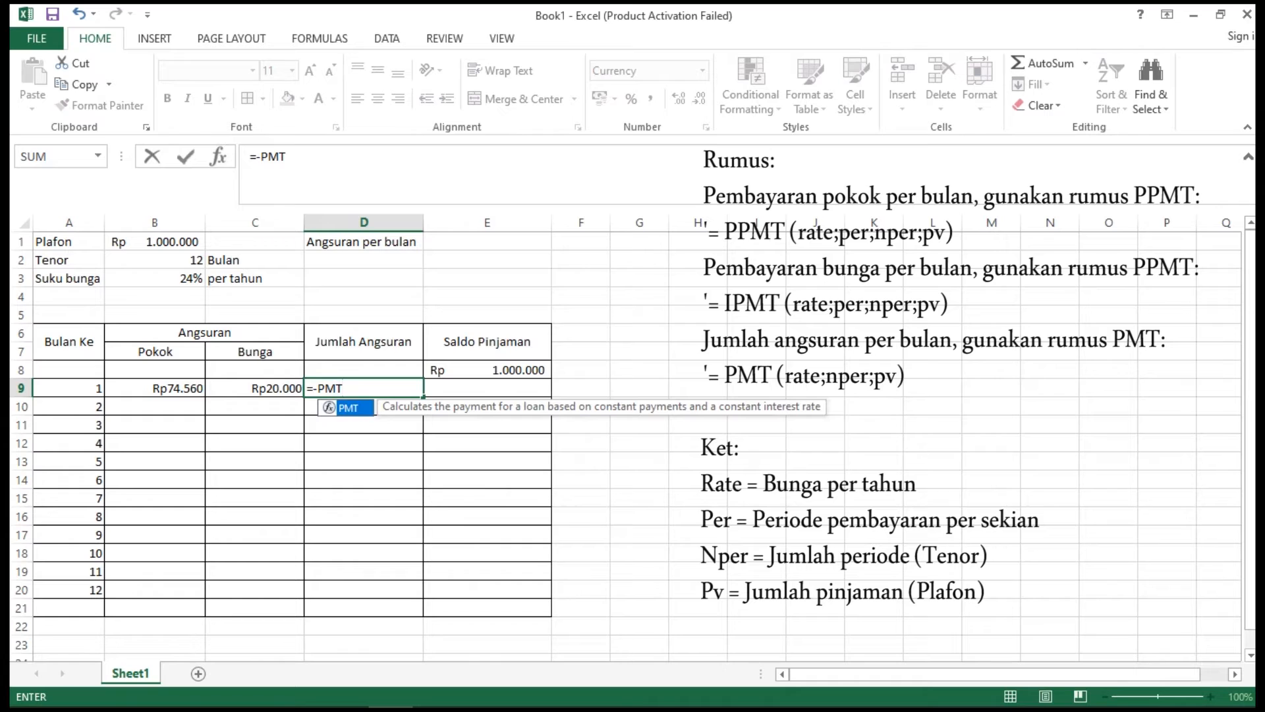
pyautogui.write('(')
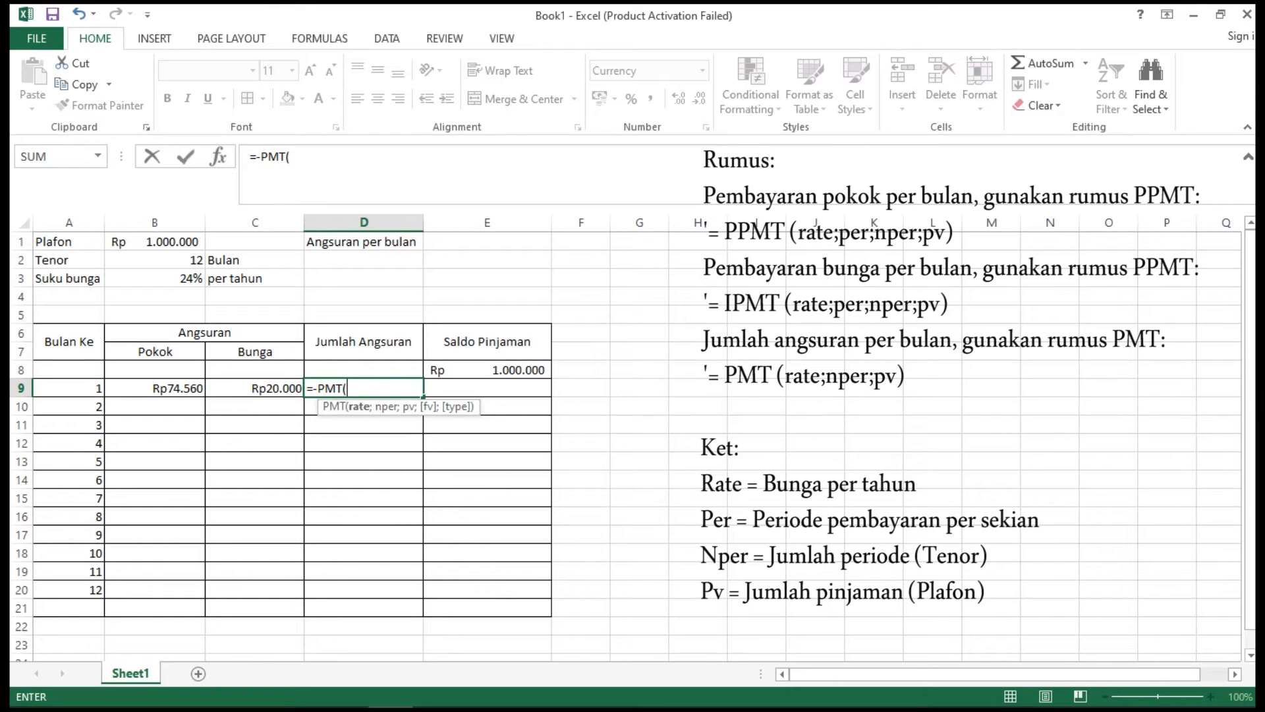
pyautogui.click(155, 278)
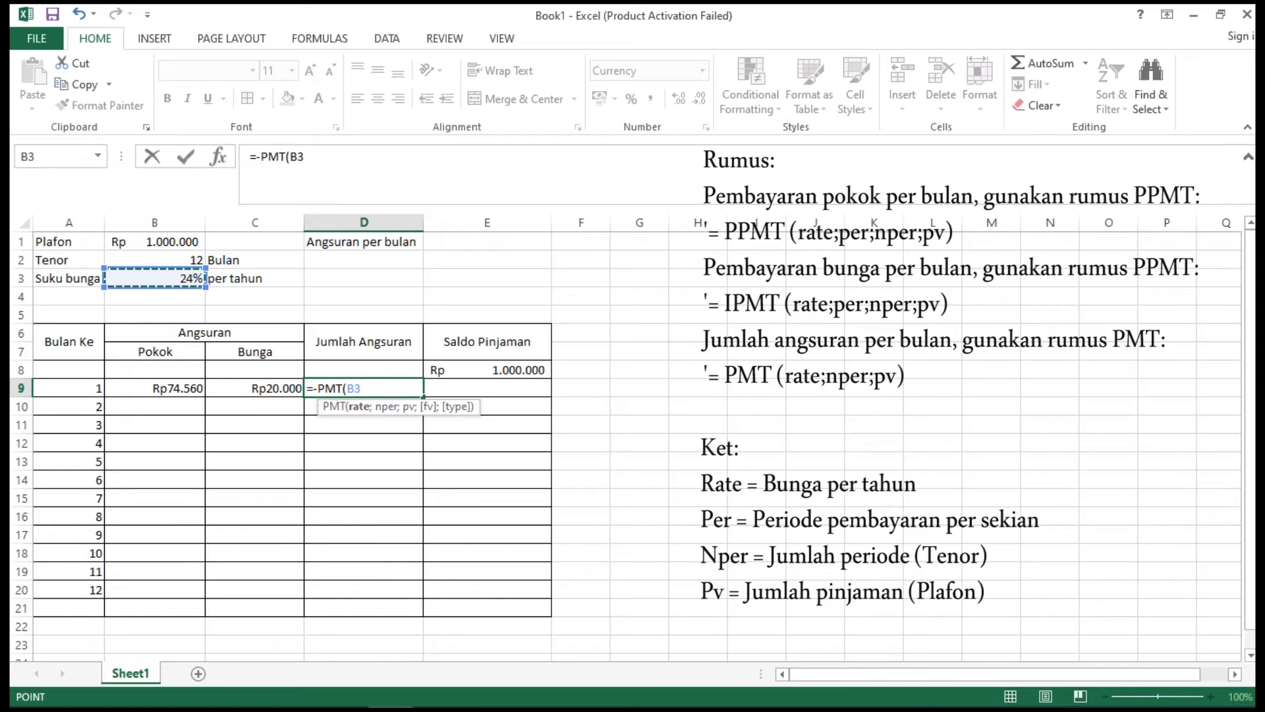
pyautogui.write('/12')
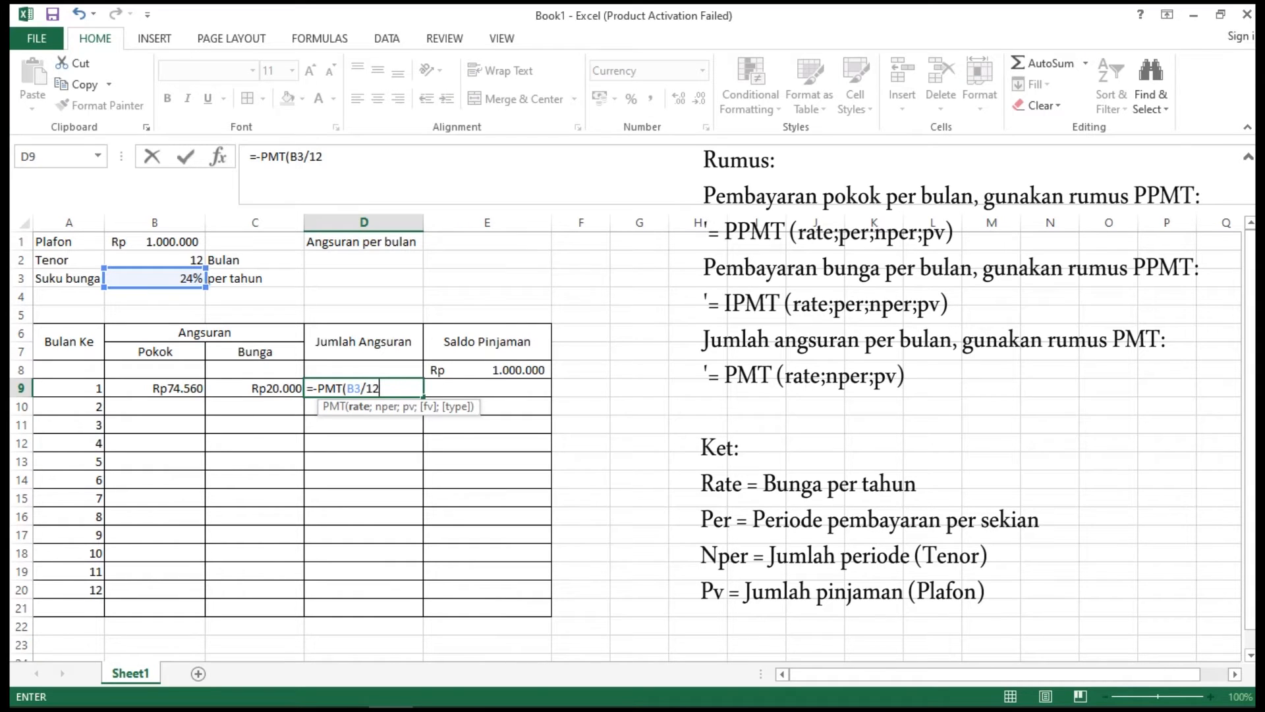
pyautogui.write(';')
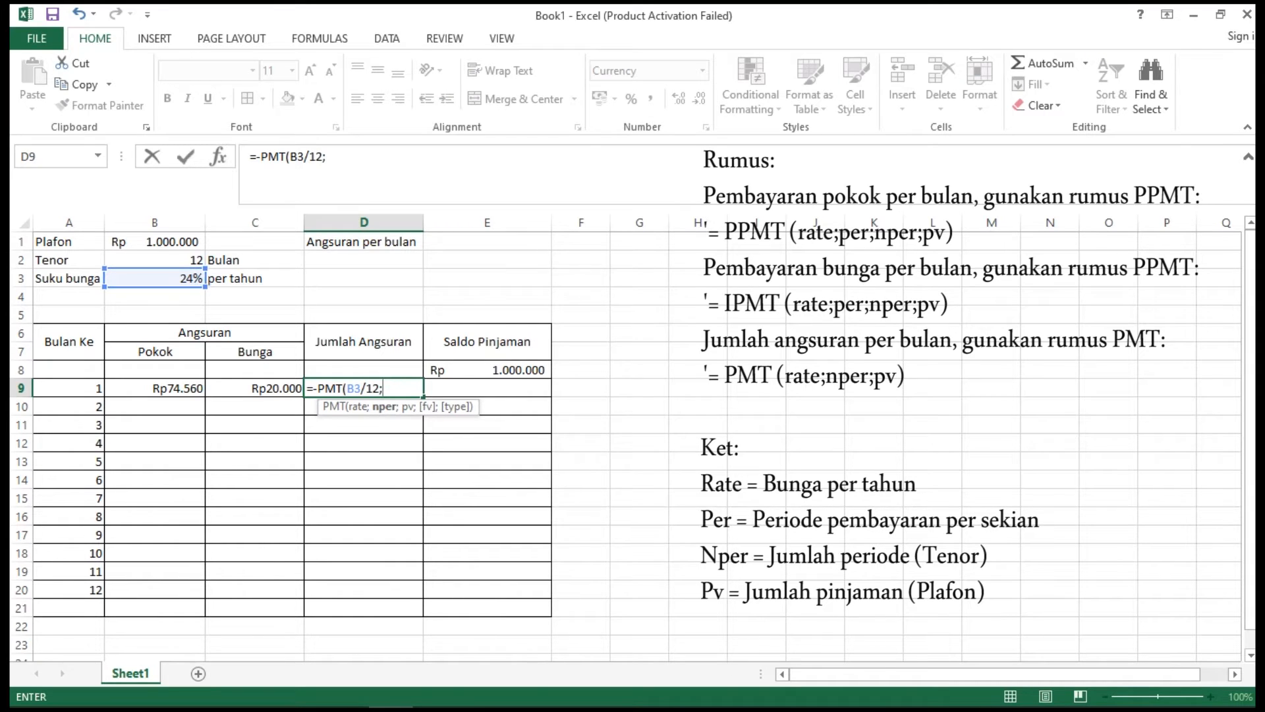
pyautogui.click(154, 261)
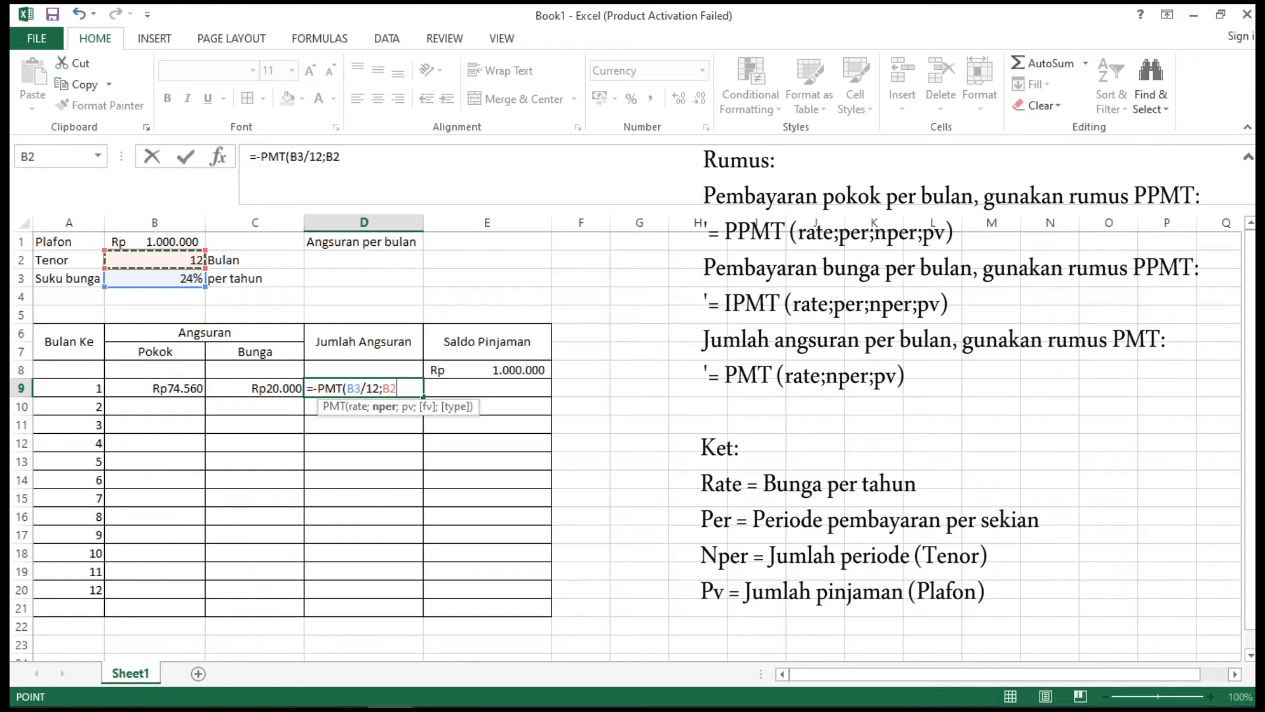
pyautogui.write(';')
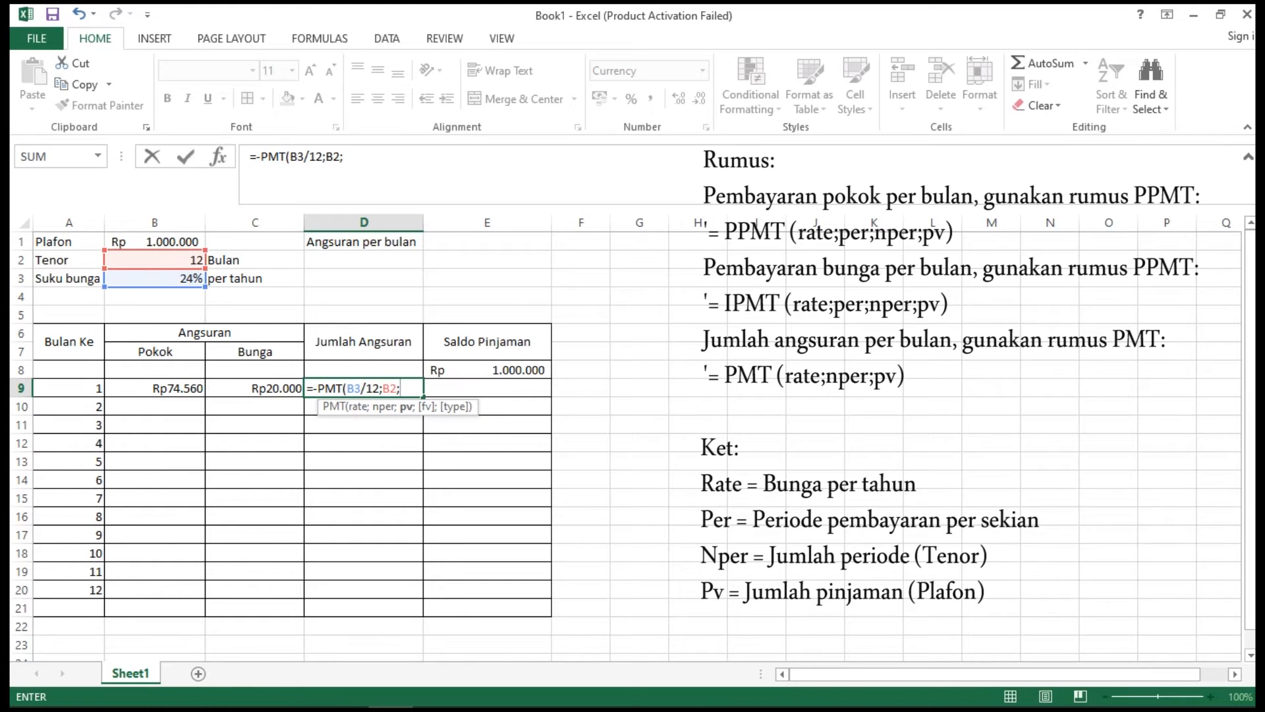
pyautogui.click(155, 242)
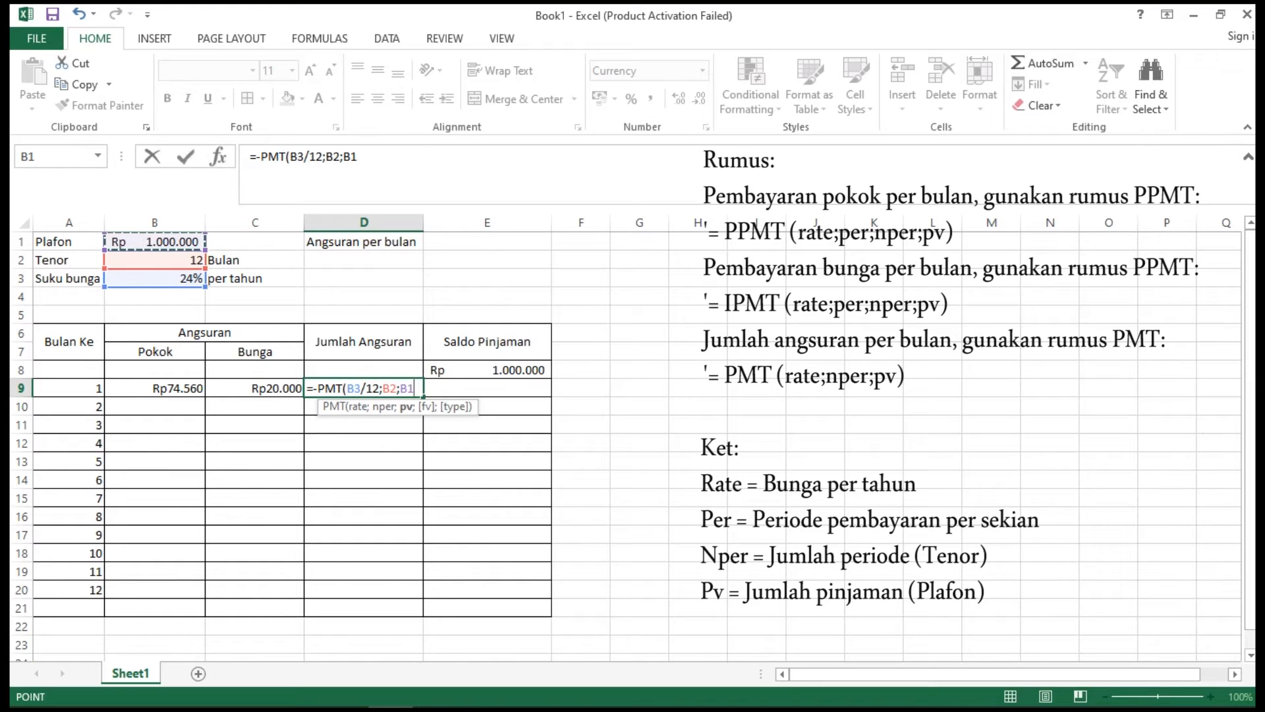
pyautogui.write(')')
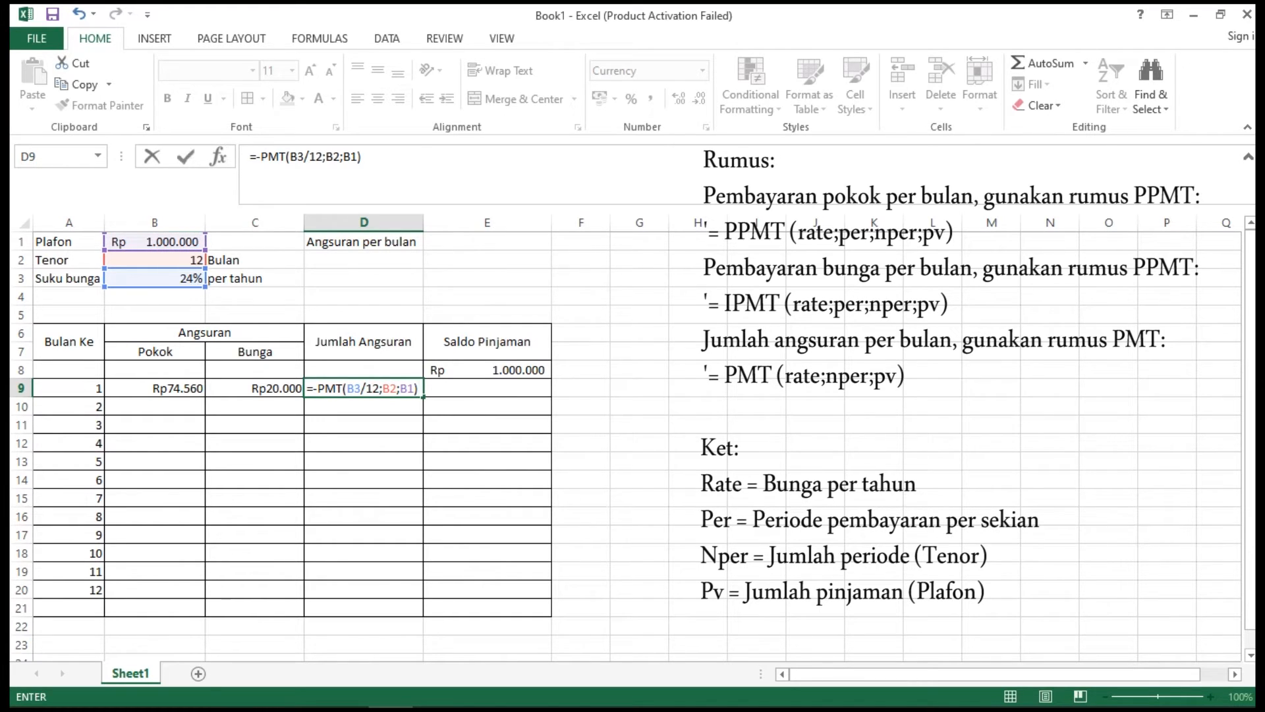
# Make all cell references in D9 absolute and commit the formula as =-PMT($B$3/12;$B$2;$B$1)
pyautogui.moveTo(347, 389); pyautogui.dragTo(362, 389)
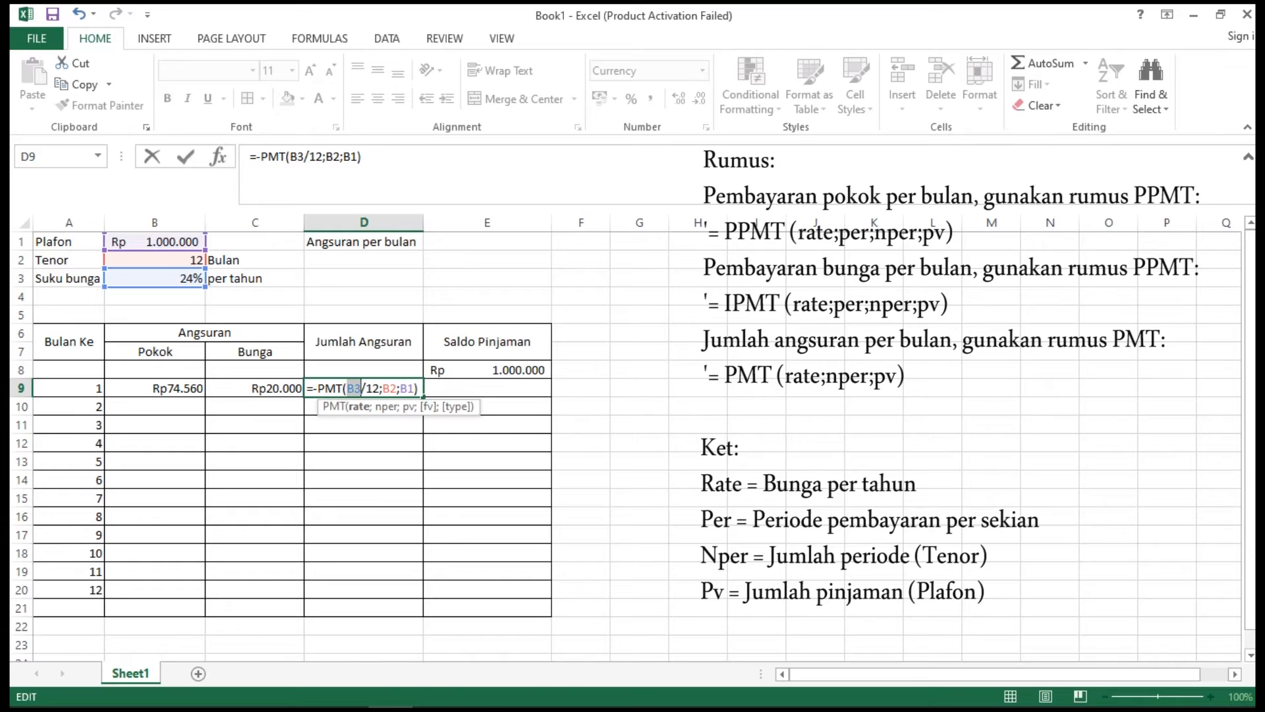
pyautogui.press('F4')
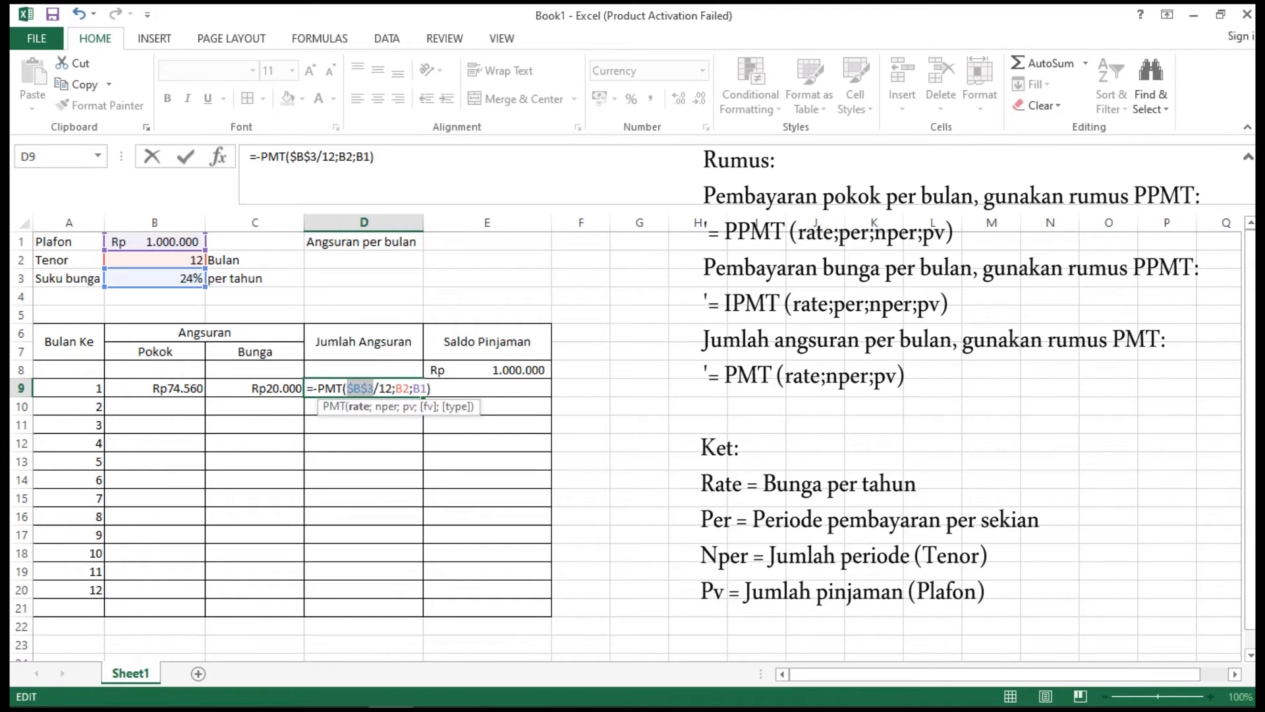
pyautogui.moveTo(396, 389); pyautogui.dragTo(429, 389)
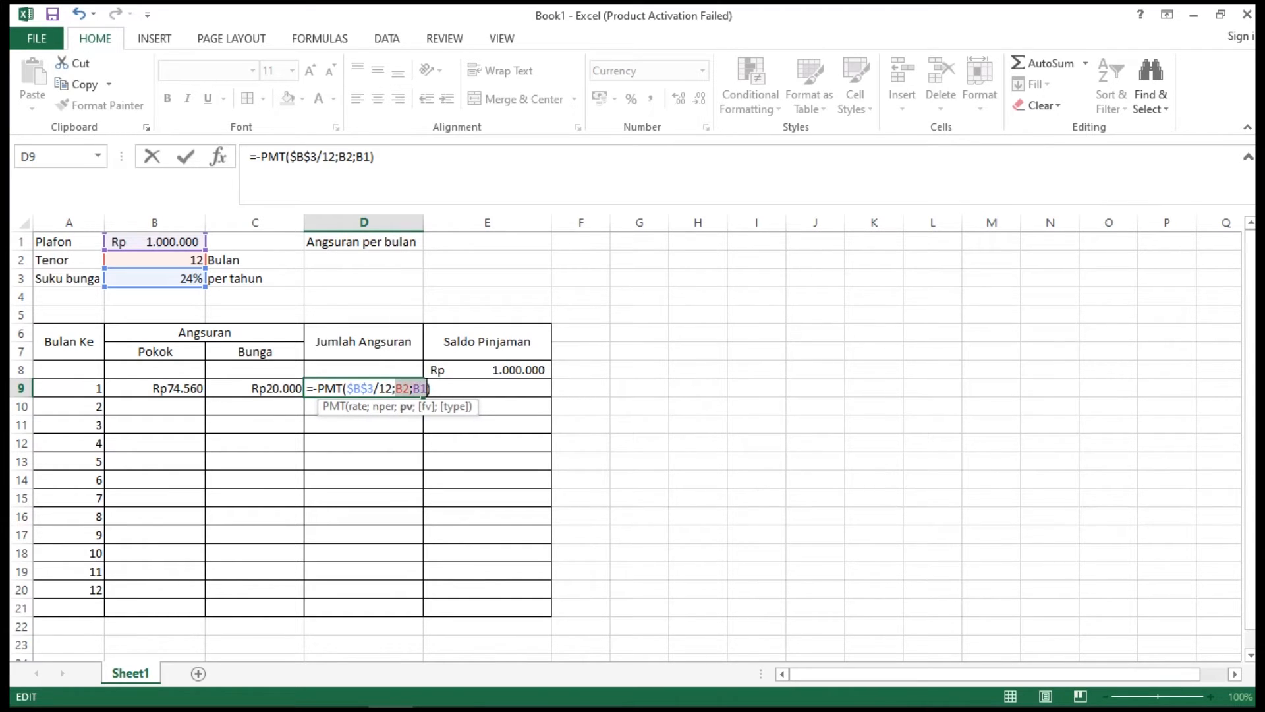
pyautogui.press('F4')
pyautogui.click(459, 389)
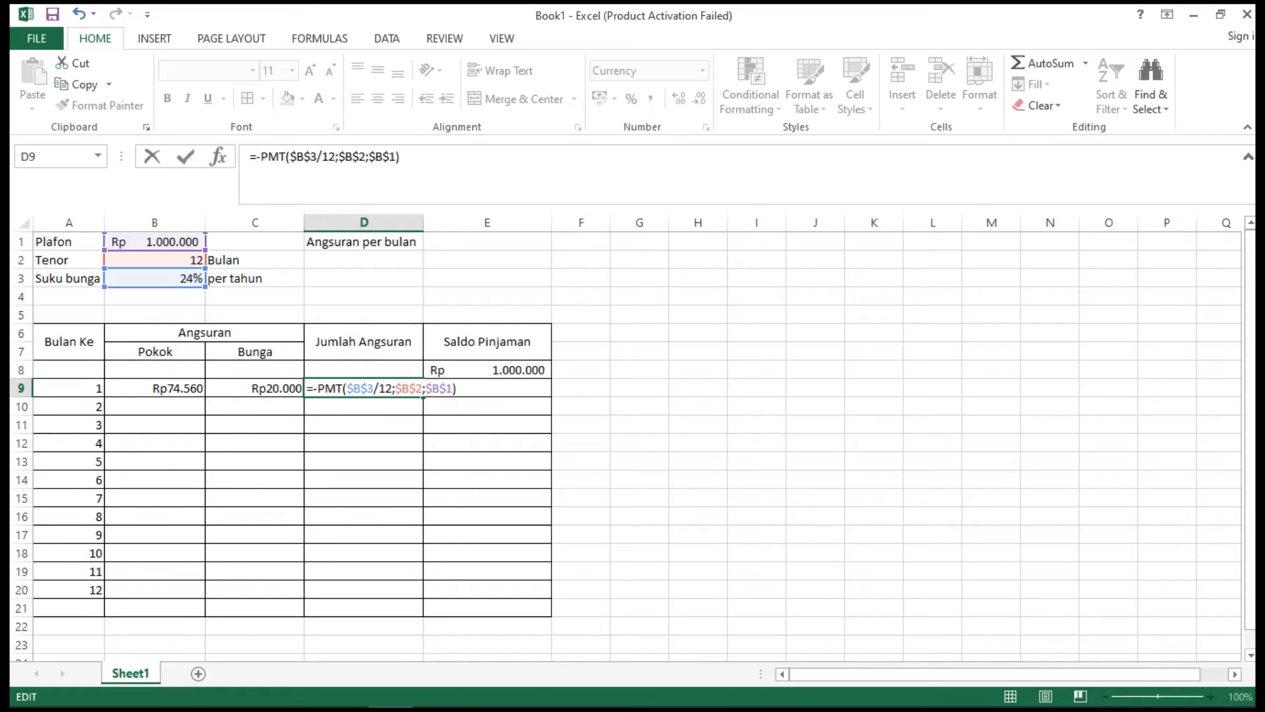
pyautogui.press('Return')
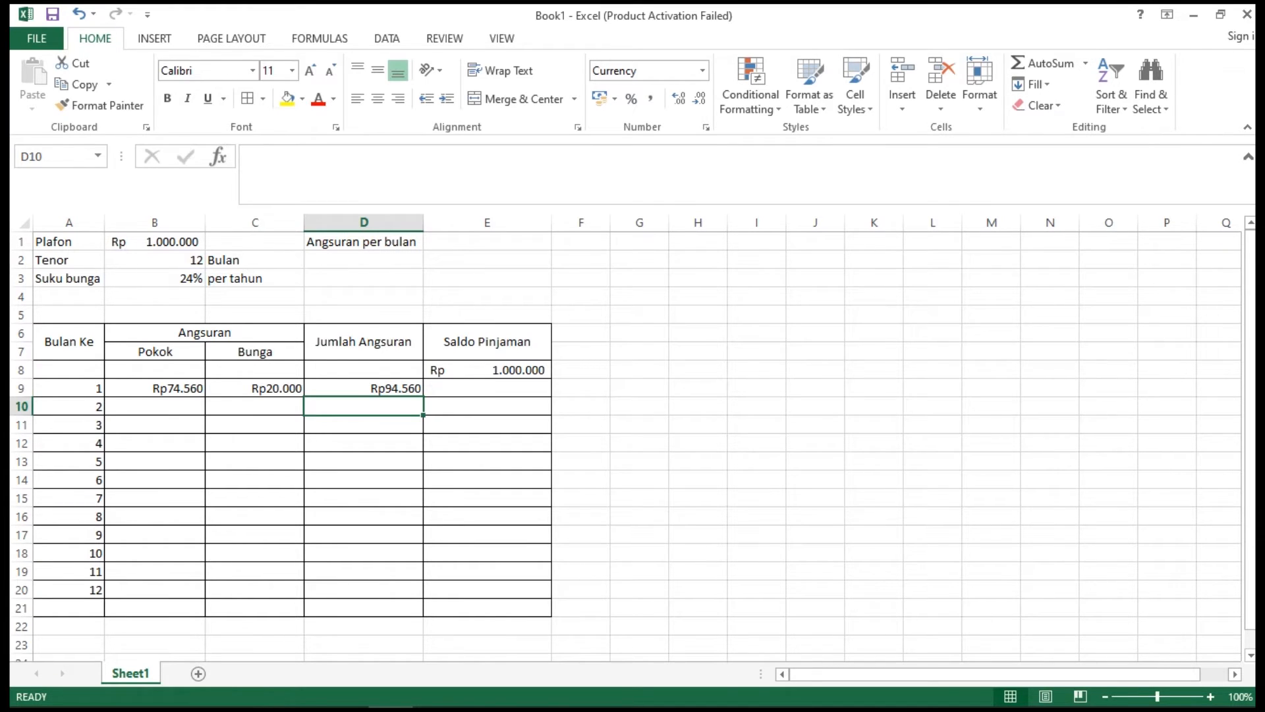
# Enter the remaining balance formula =E8-B9 in E9 under Saldo Pinjaman for month 1
pyautogui.click(487, 388)
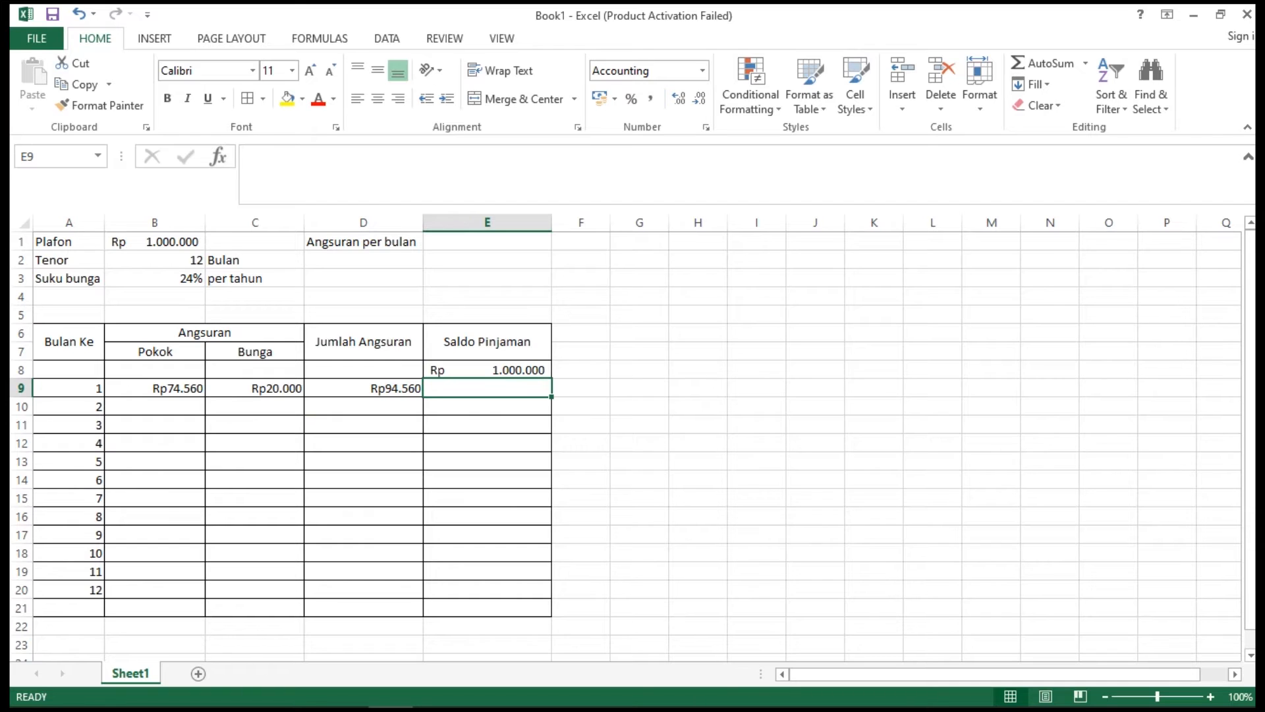
pyautogui.write('=')
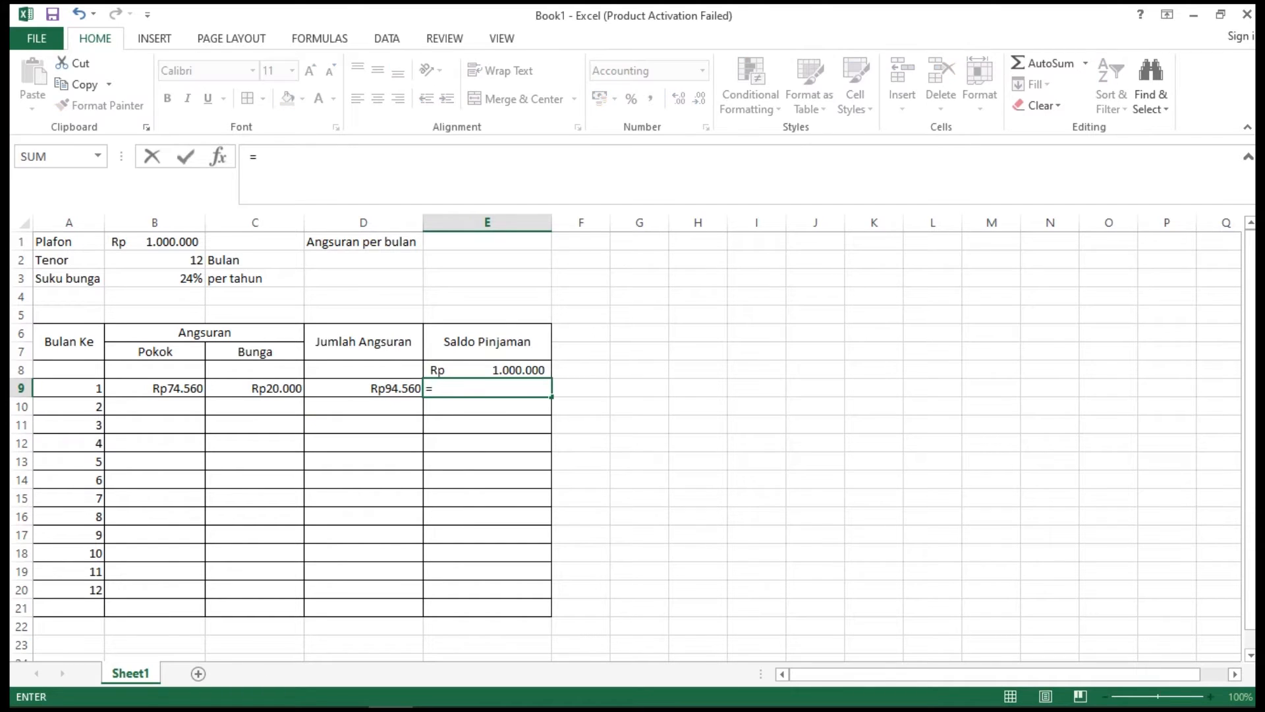
pyautogui.press('Up')
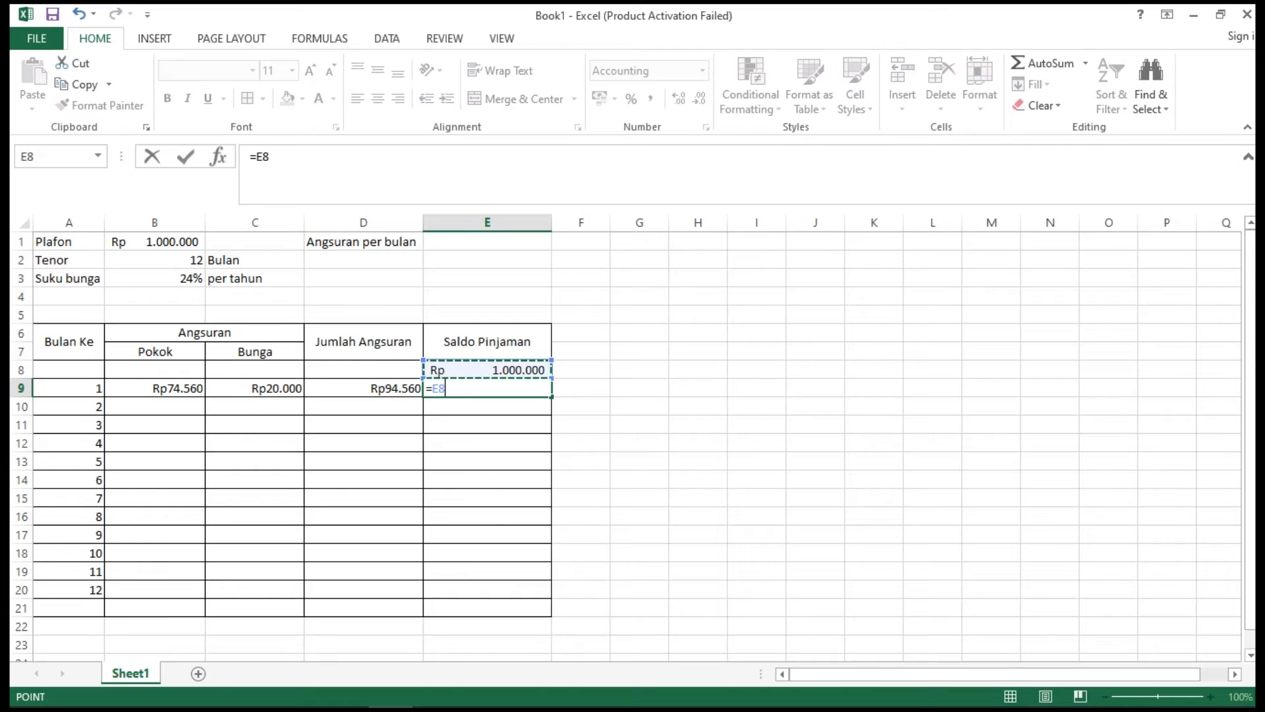
pyautogui.write('-')
pyautogui.press('Left')
pyautogui.press('Left')
pyautogui.press('Left')
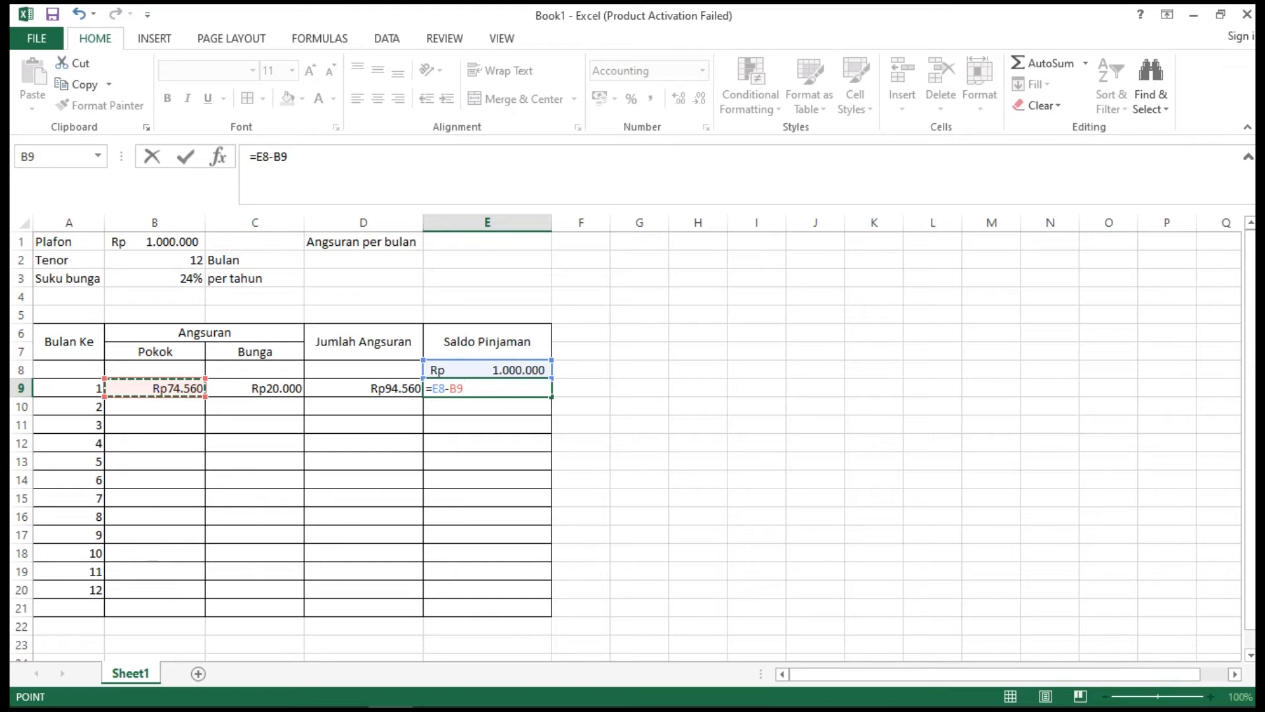
pyautogui.press('Return')
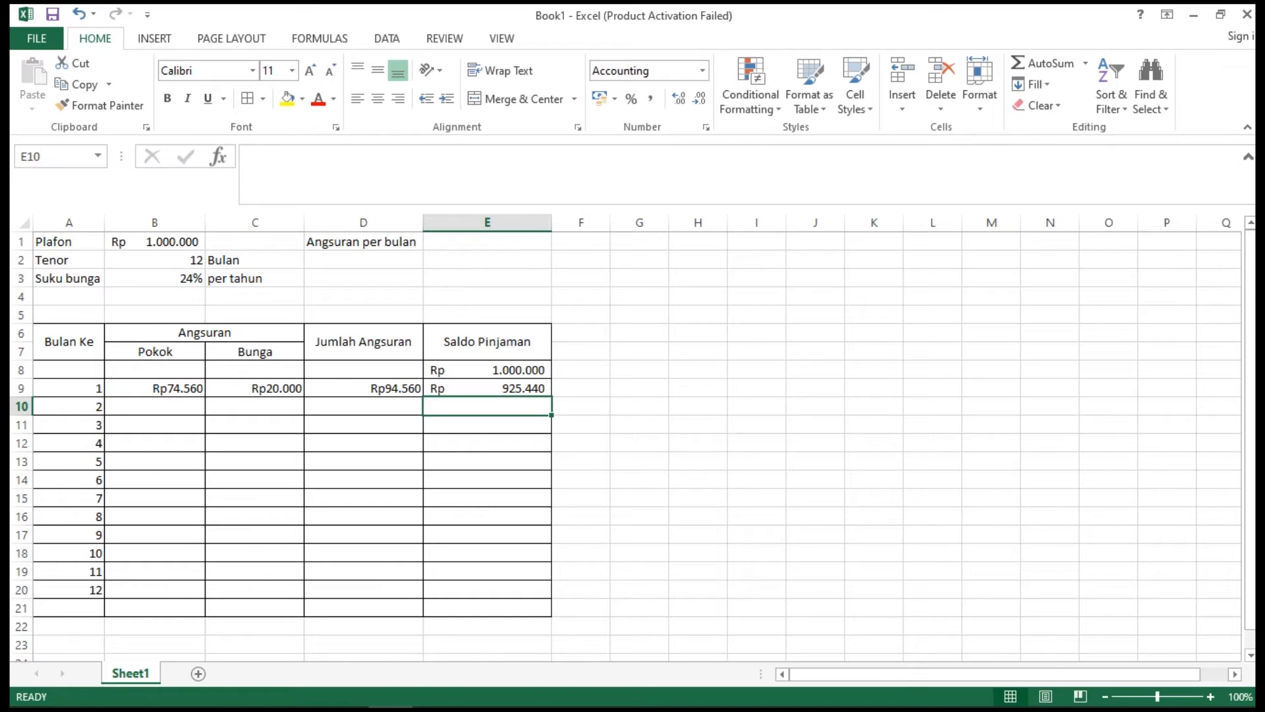
# Fill the month 1 formulas in B9:E9 down through row 20 for month 12
pyautogui.moveTo(155, 388); pyautogui.dragTo(488, 388)
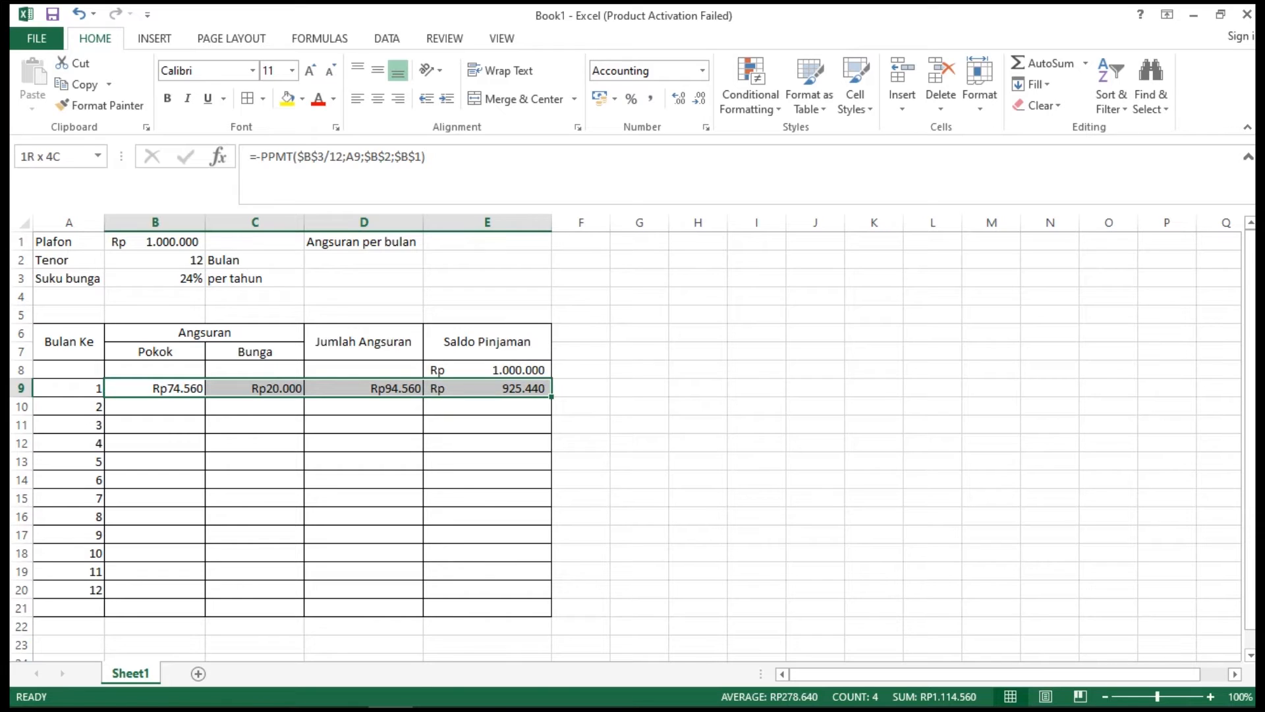
pyautogui.moveTo(488, 388); pyautogui.dragTo(488, 388)
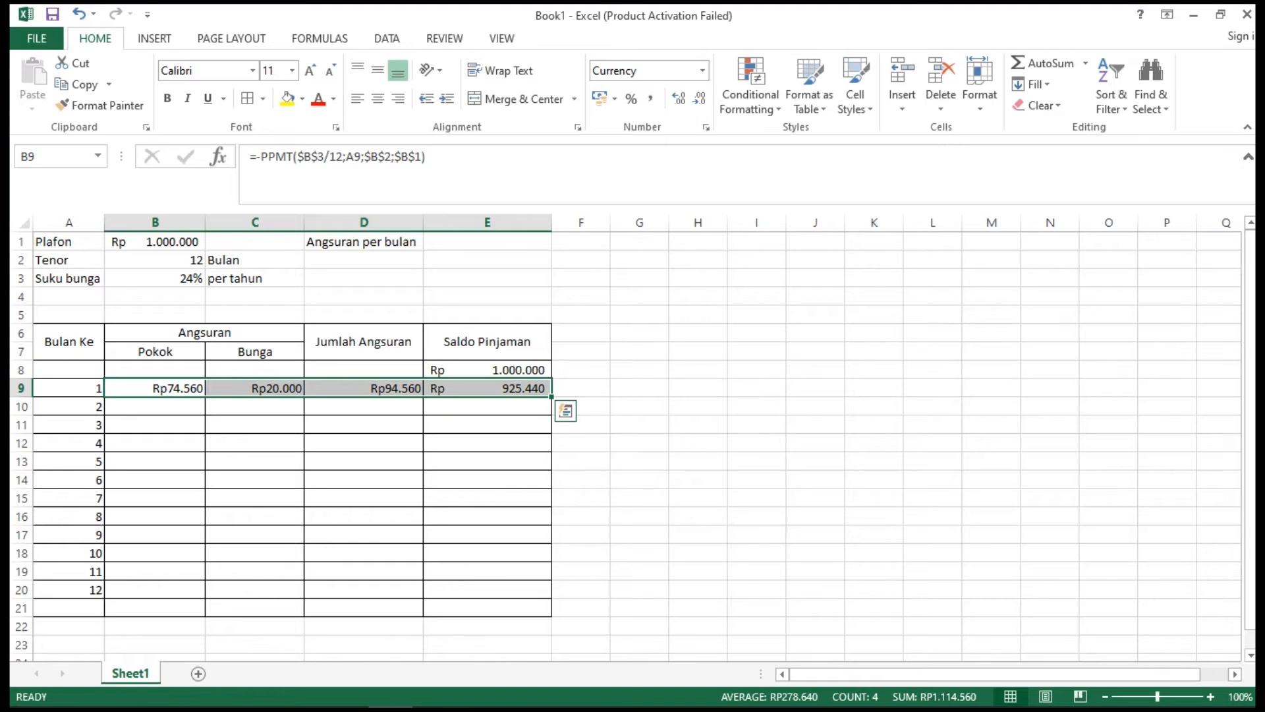
pyautogui.moveTo(552, 396); pyautogui.dragTo(552, 596)
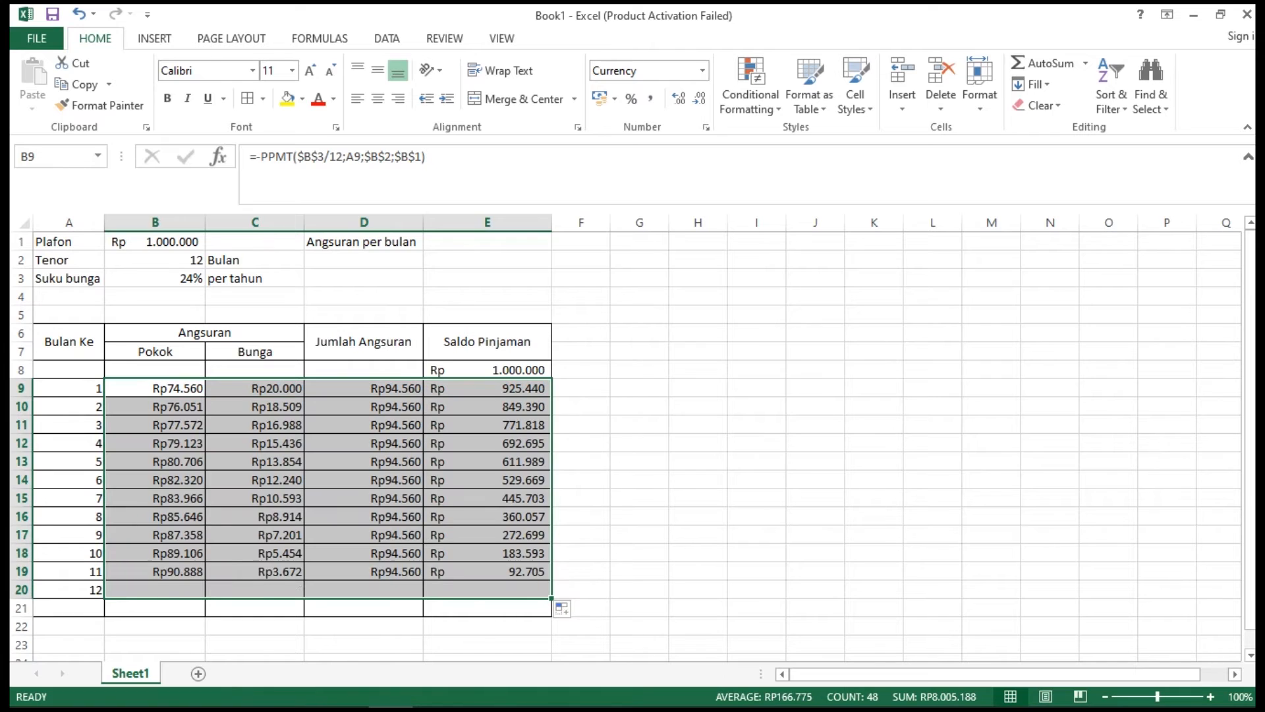
pyautogui.click(495, 590)
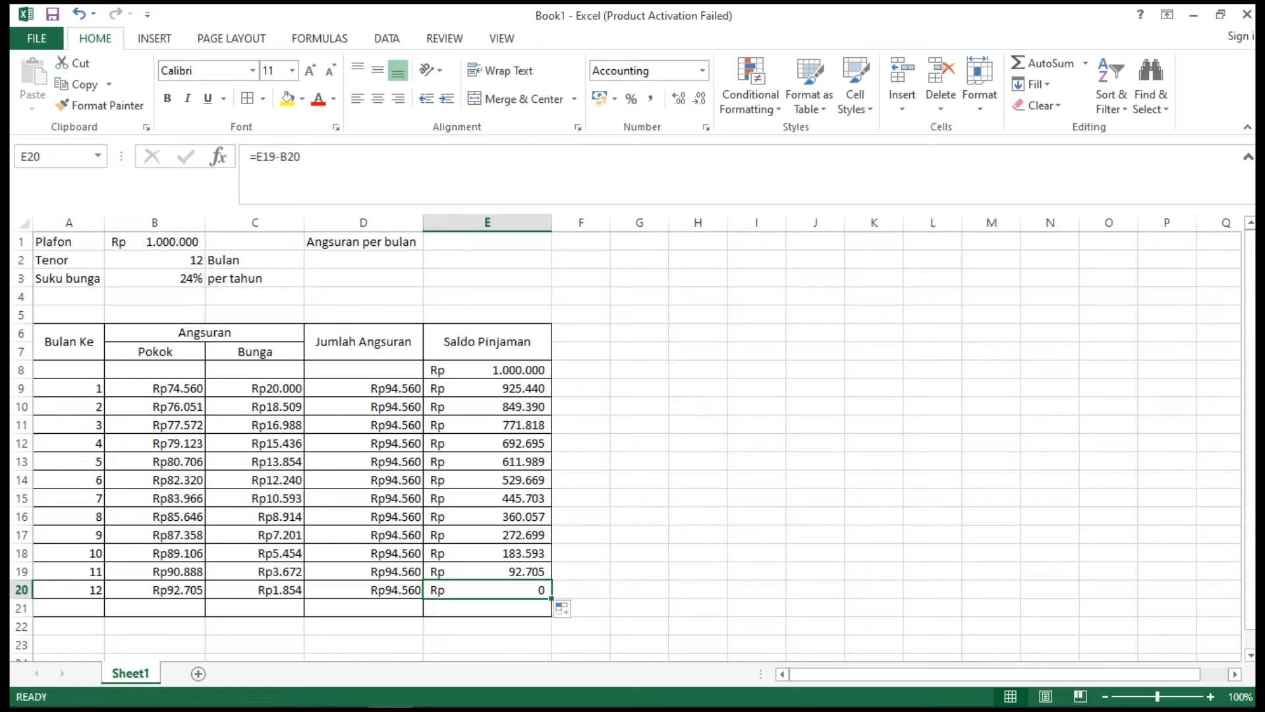
# Label the total row with Jumlah in A21 below month 12
pyautogui.click(363, 609)
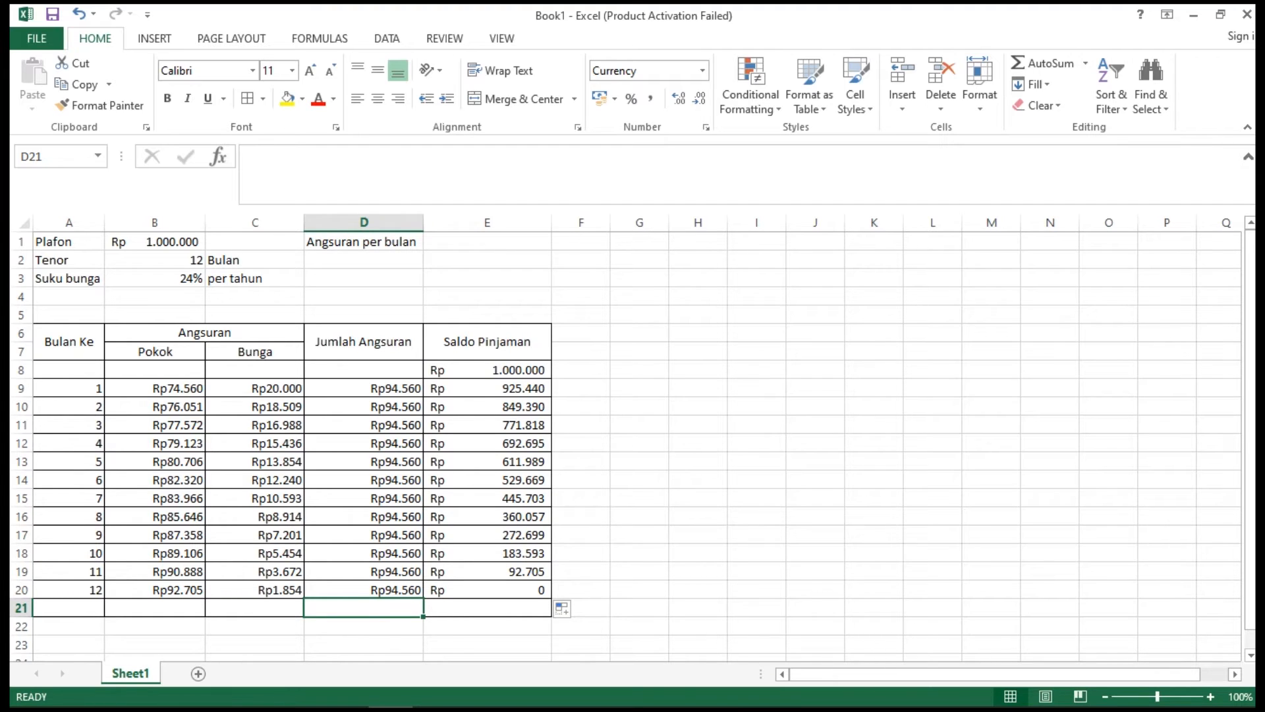
pyautogui.click(68, 607)
pyautogui.write('Jumlah')
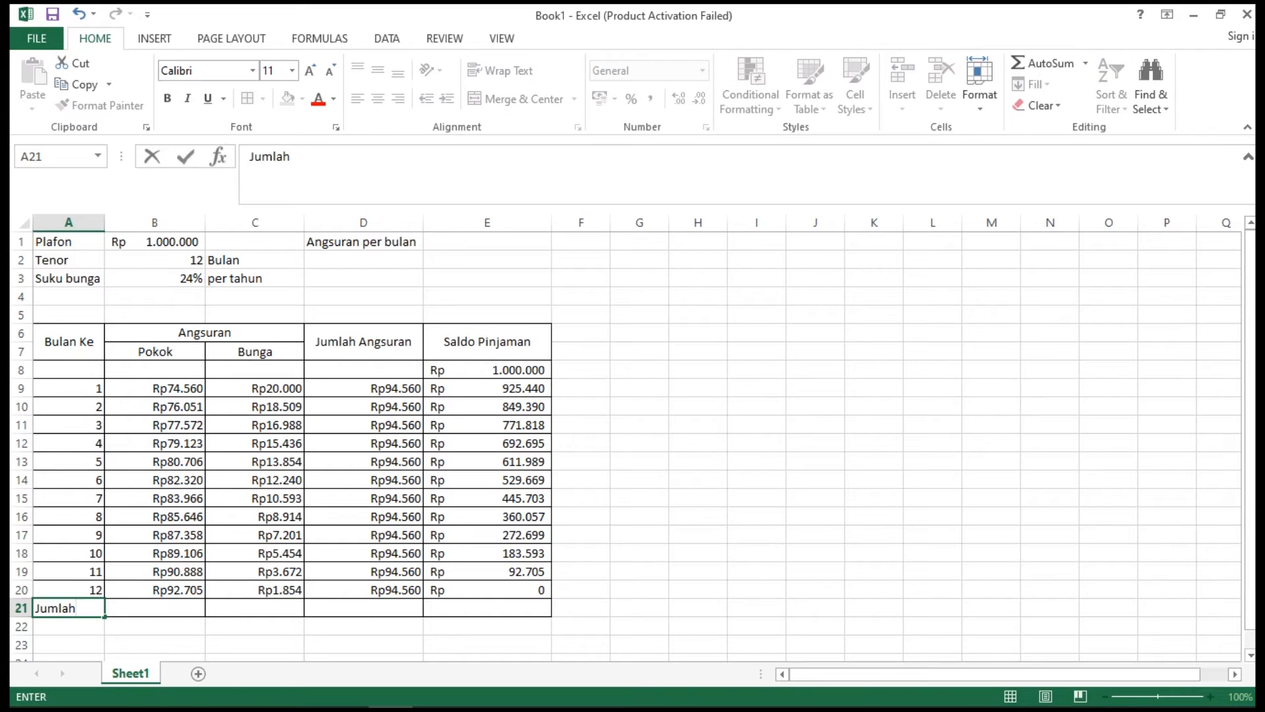
pyautogui.press('Tab')
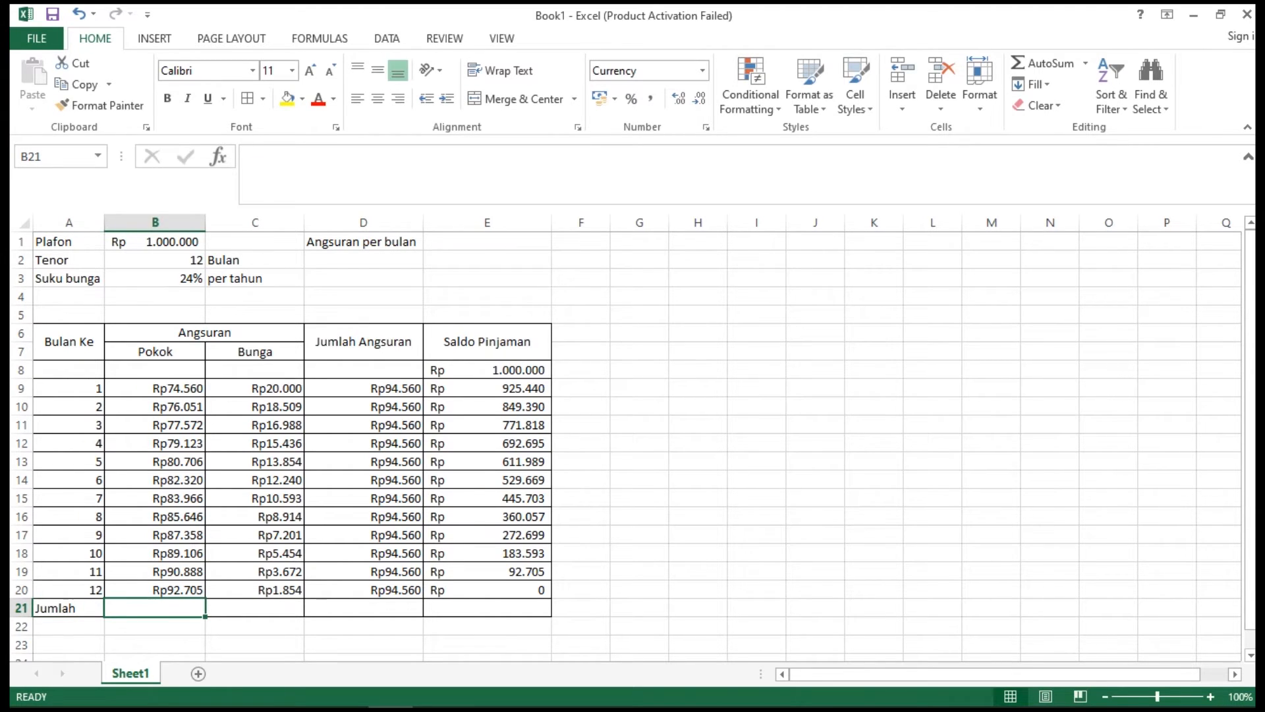
# Total the Pokok column in B21 with the formula =SUM(B9:B20)
pyautogui.write('=SUM')
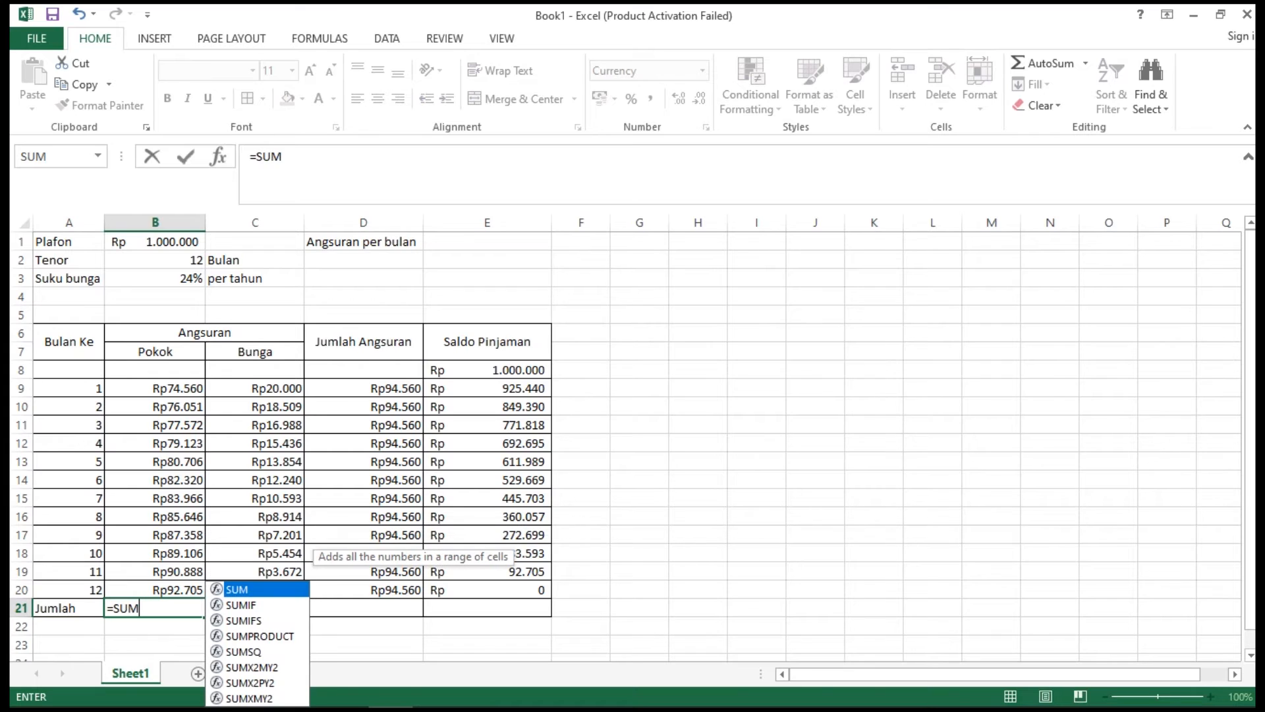
pyautogui.write('(')
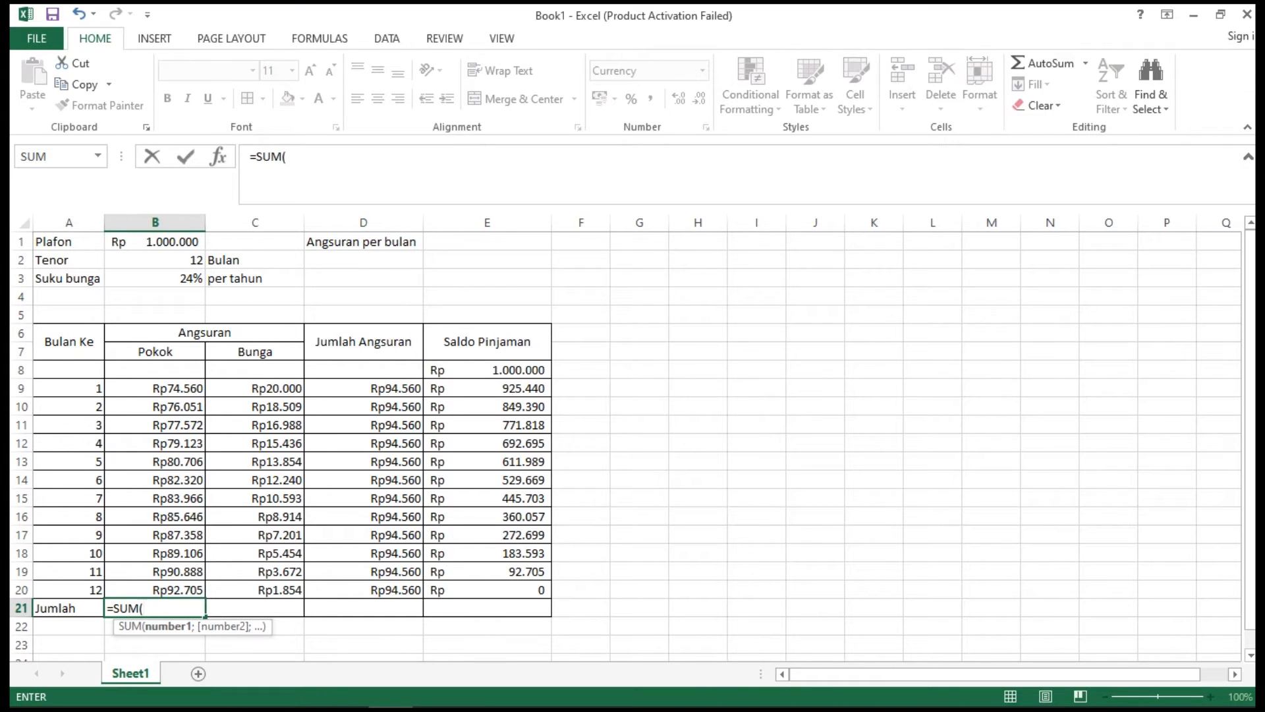
pyautogui.click(155, 388)
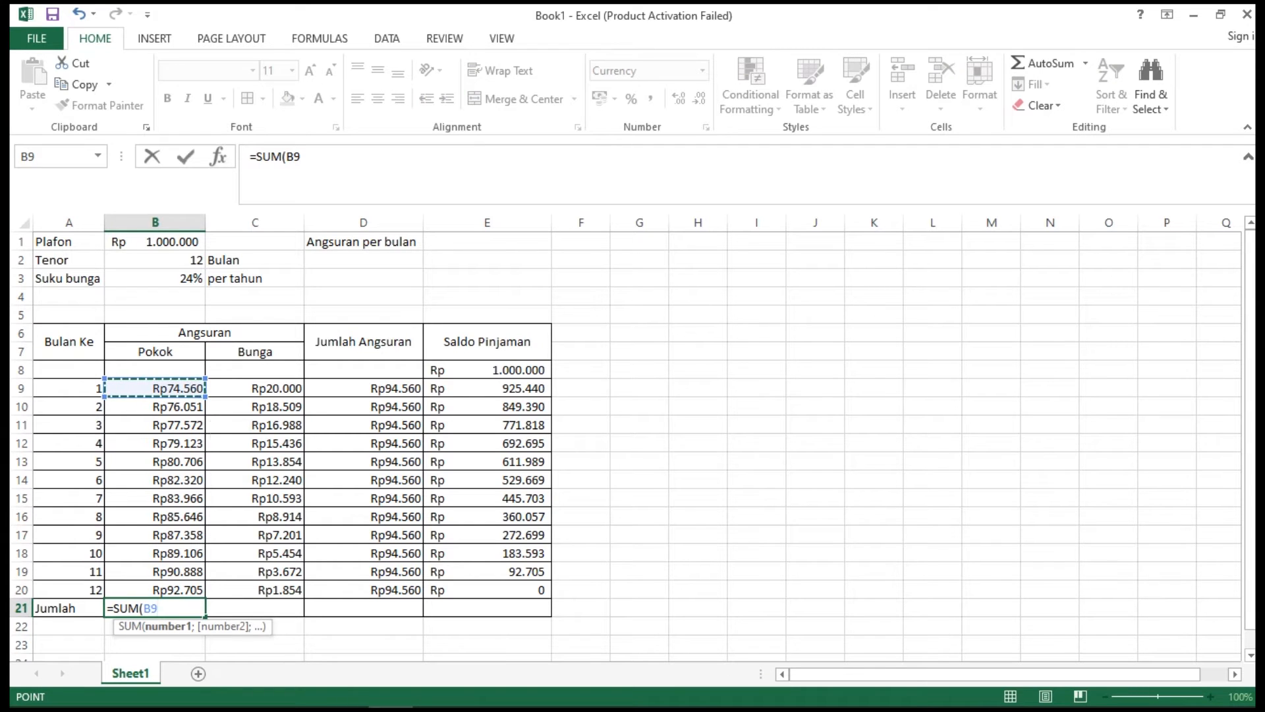
pyautogui.moveTo(155, 388); pyautogui.dragTo(165, 593)
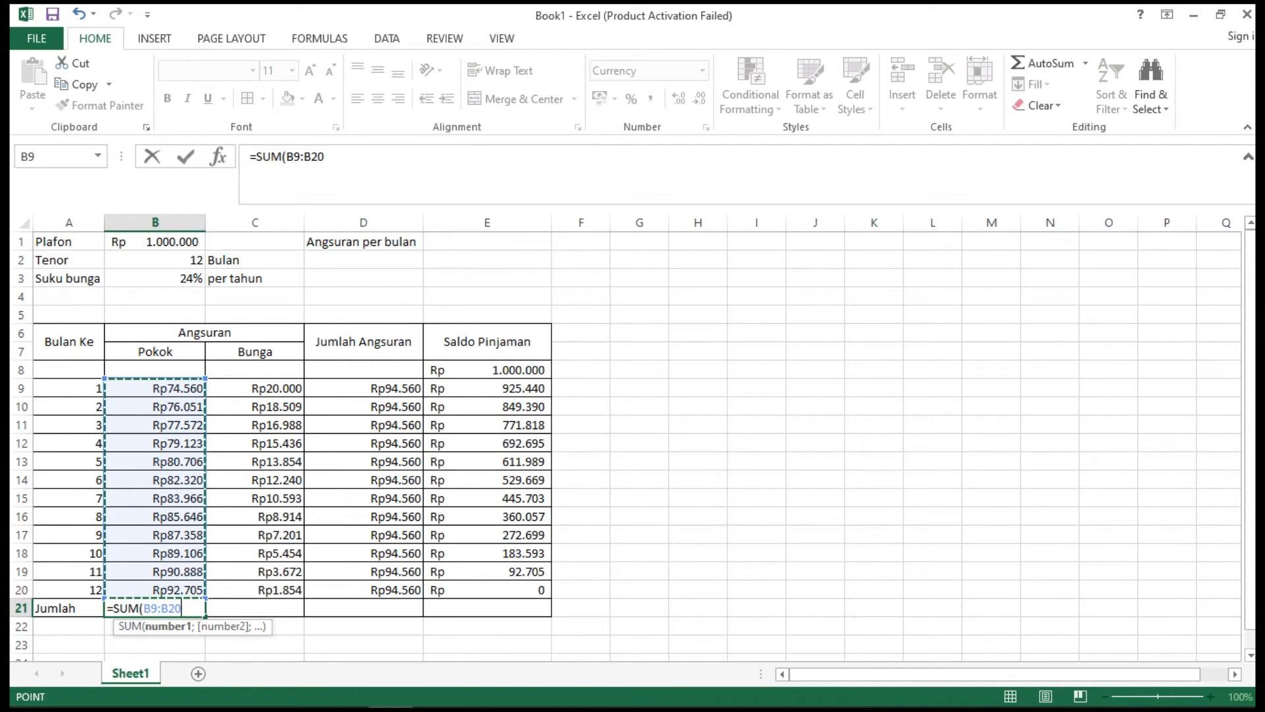
pyautogui.press('Return')
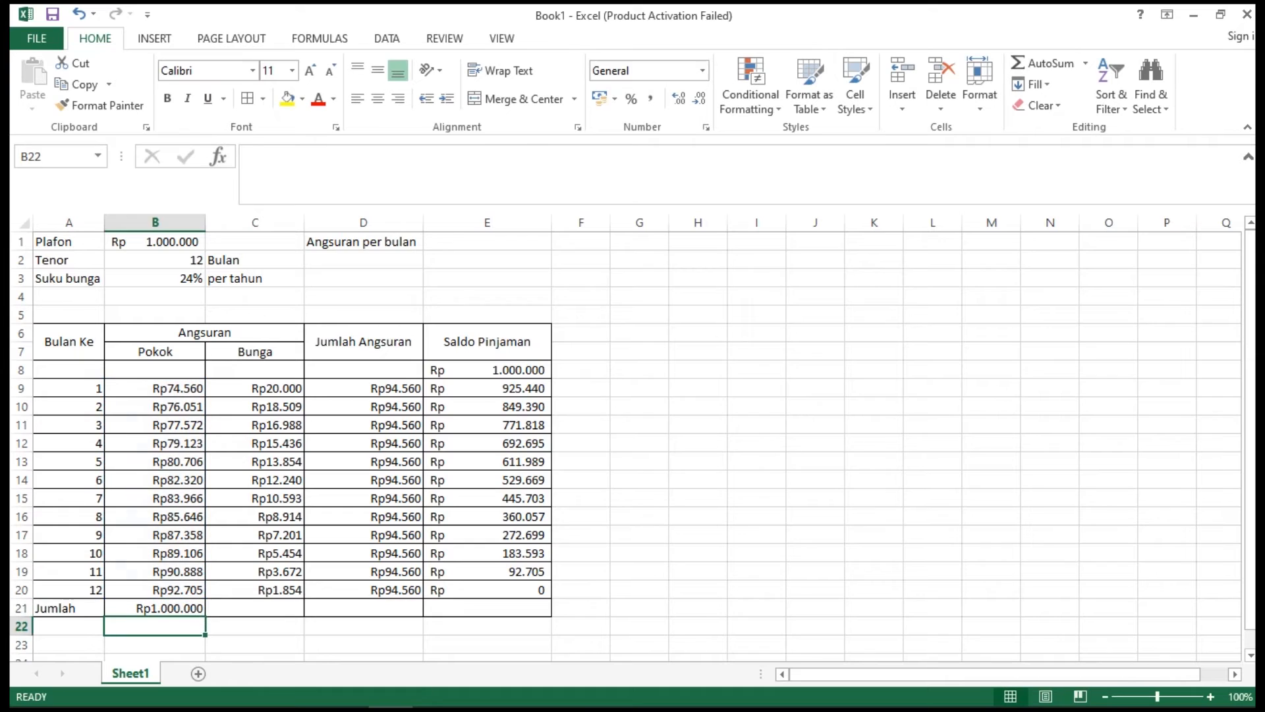
pyautogui.click(155, 609)
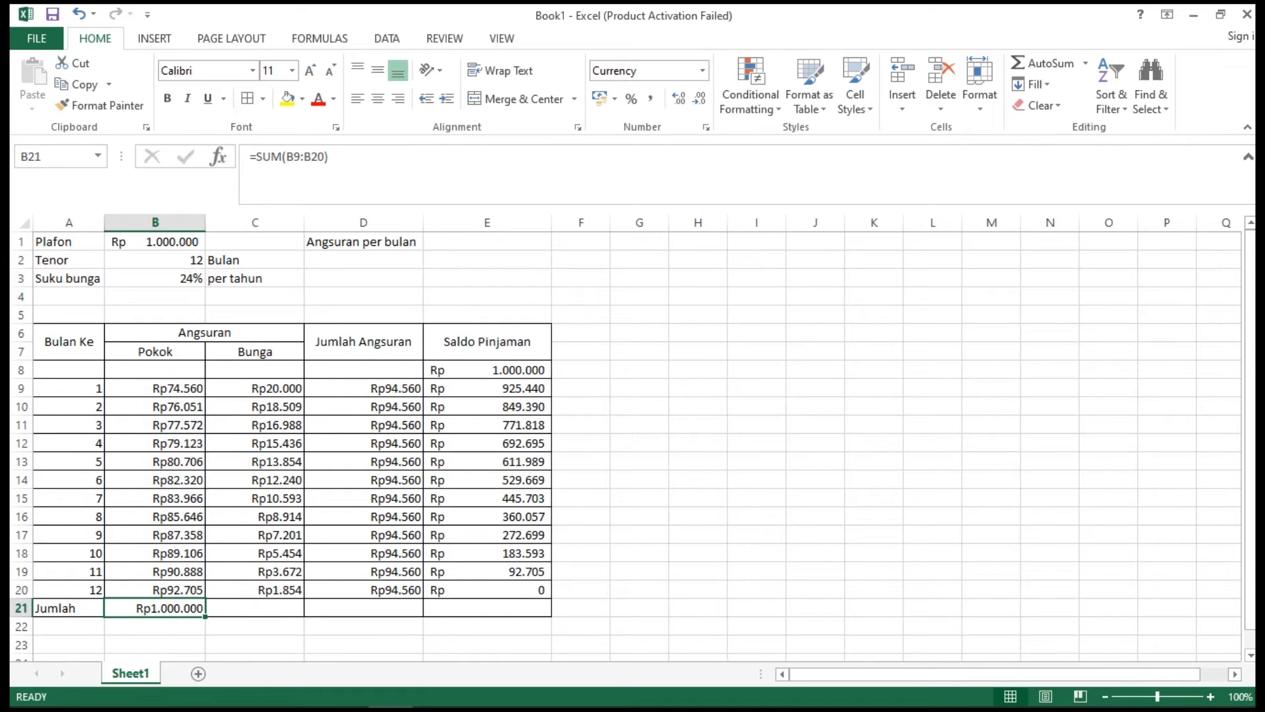
# Total the Bunga column in C21 with the formula =SUM(C9:C20)
pyautogui.click(255, 608)
pyautogui.write('=')
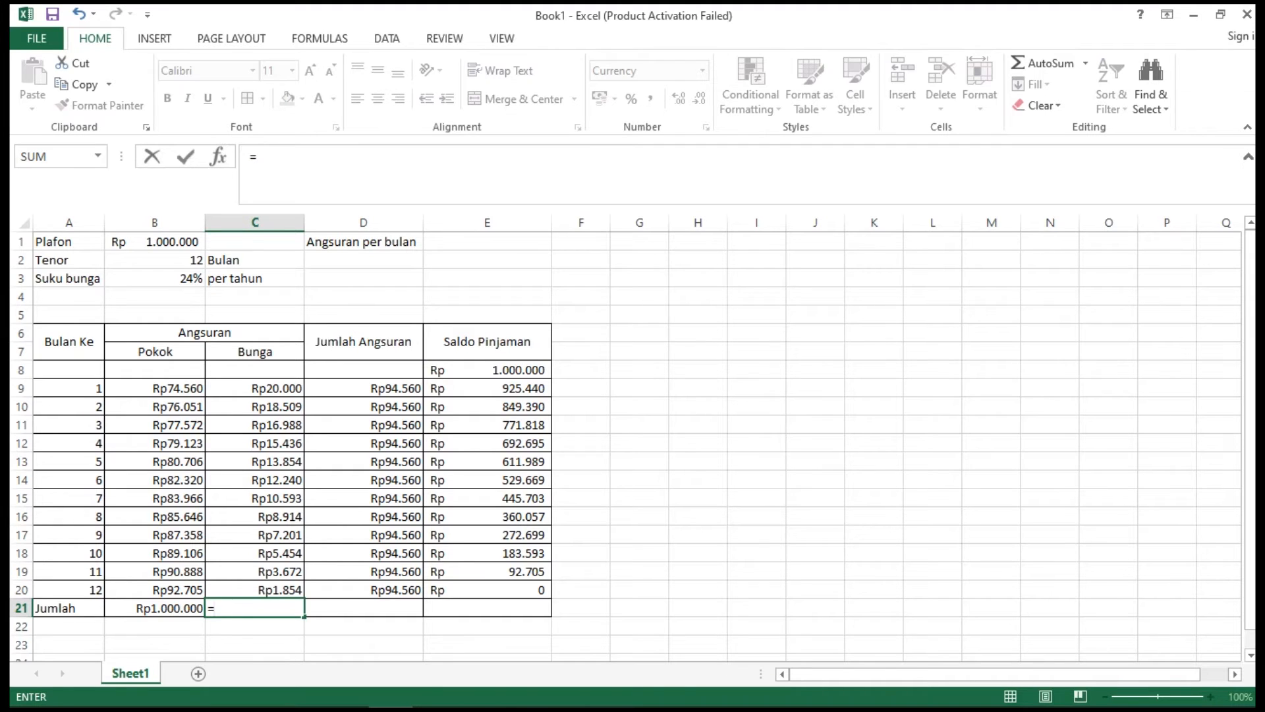
pyautogui.write('SUM')
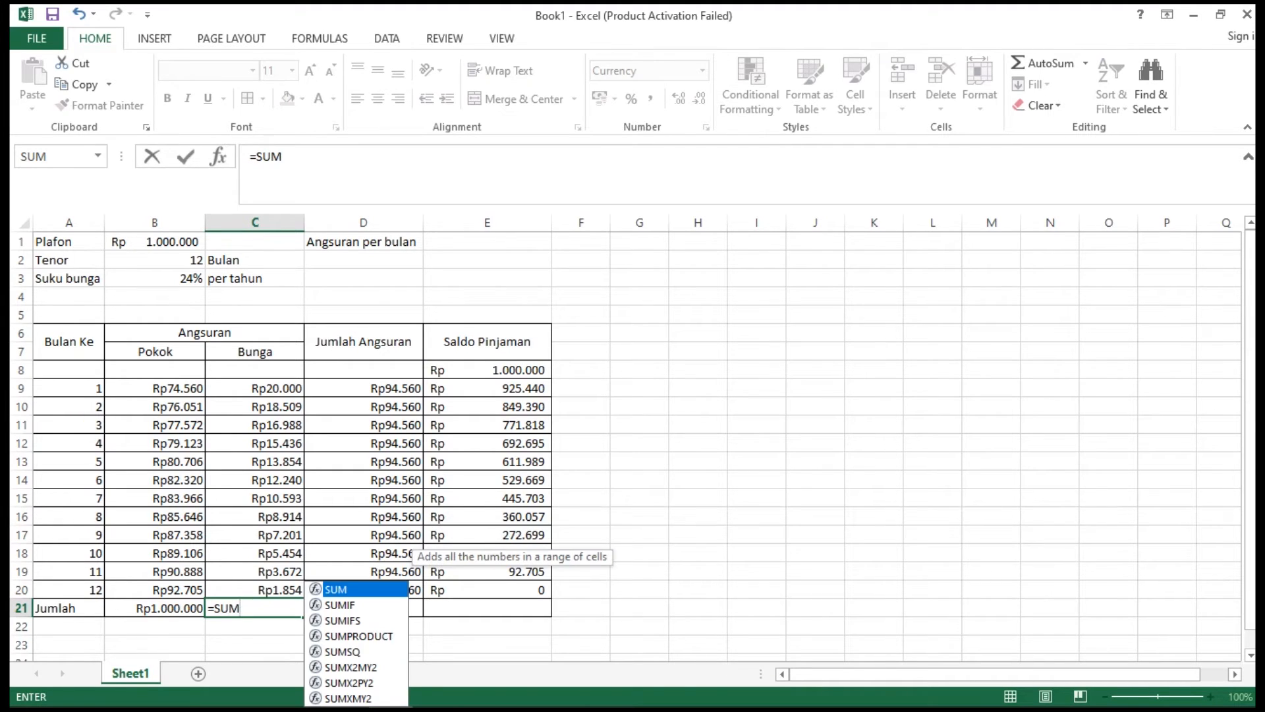
pyautogui.write('(')
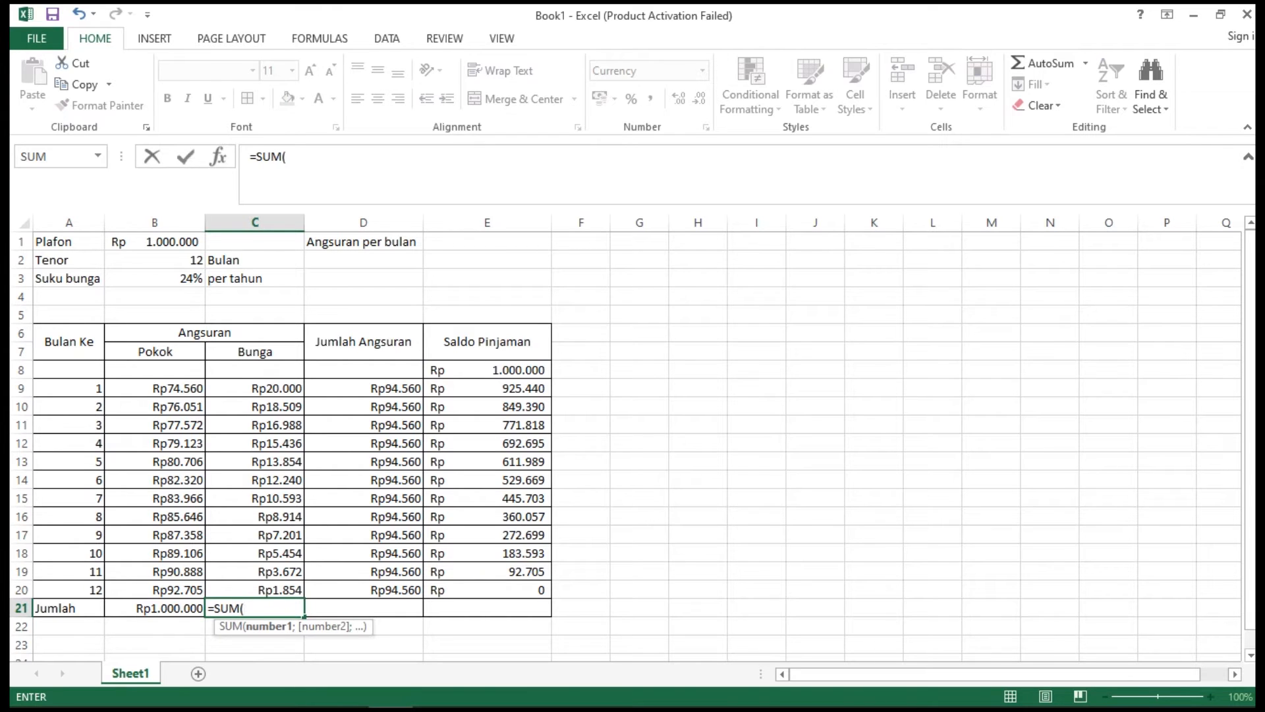
pyautogui.moveTo(255, 388); pyautogui.dragTo(255, 590)
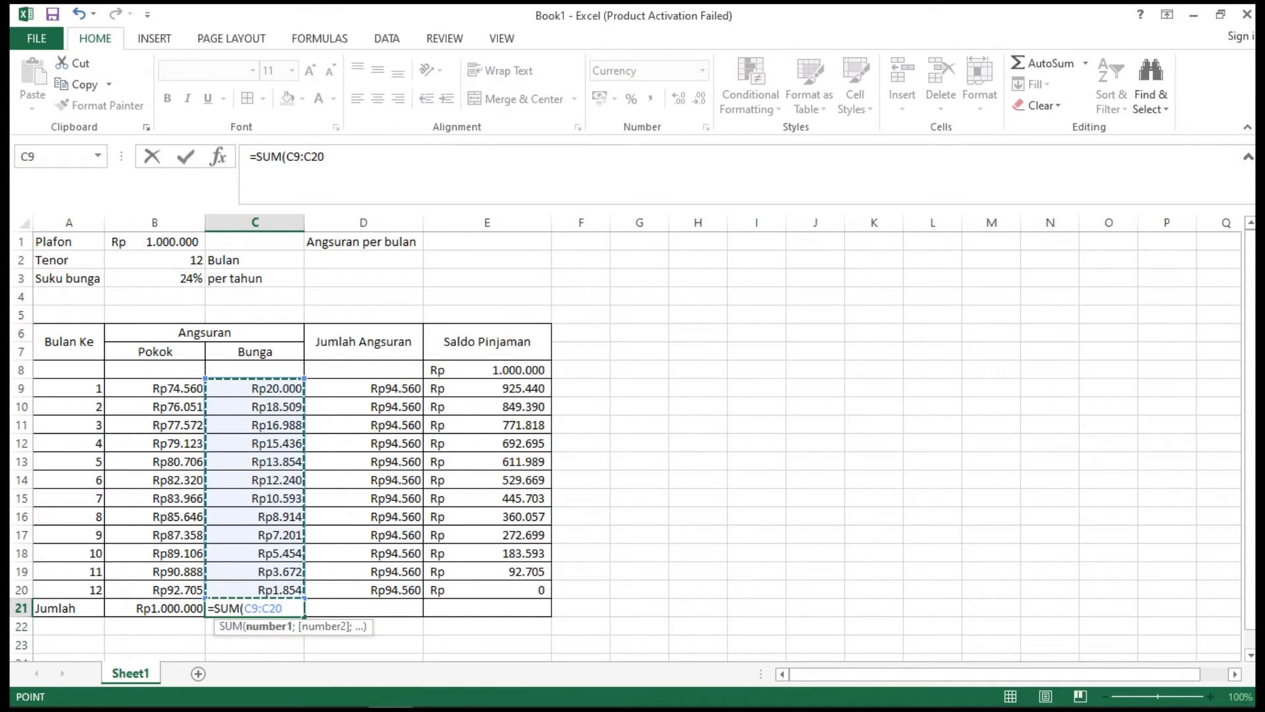
pyautogui.write(')')
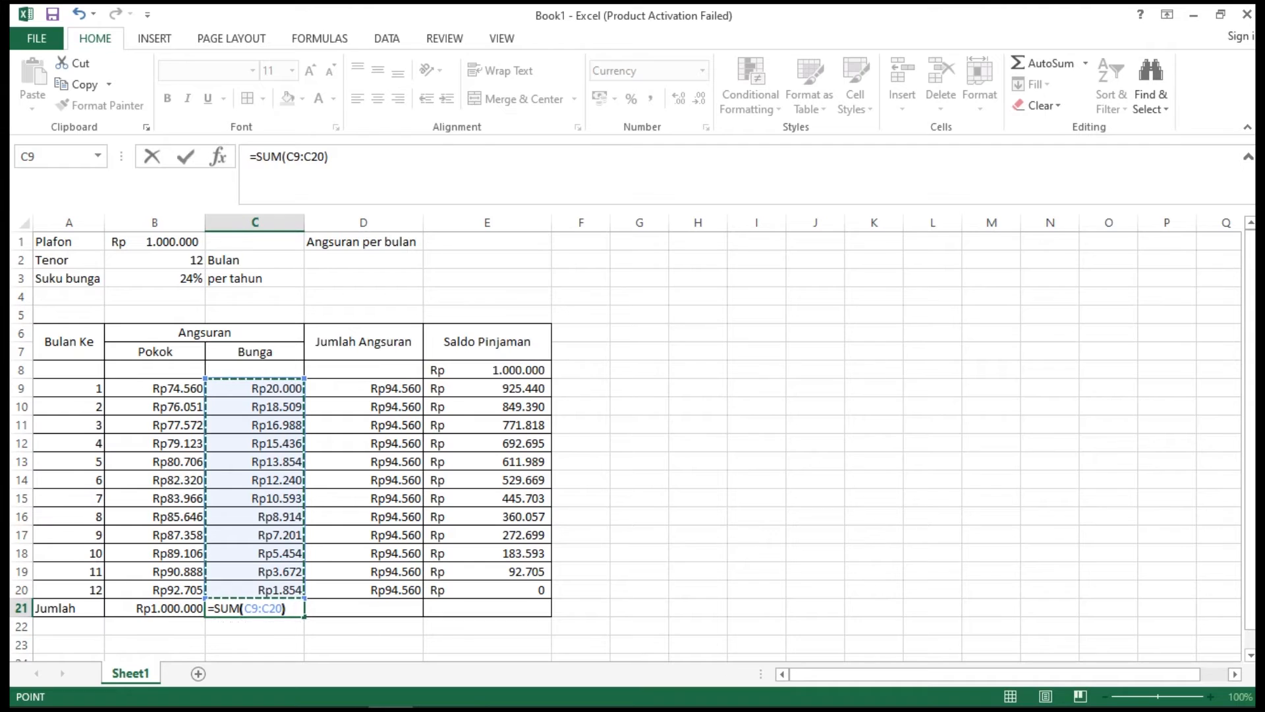
pyautogui.press('Return')
# Total the Jumlah Angsuran column in D21 with the formula =SUM(D9:D20)
pyautogui.click(364, 608)
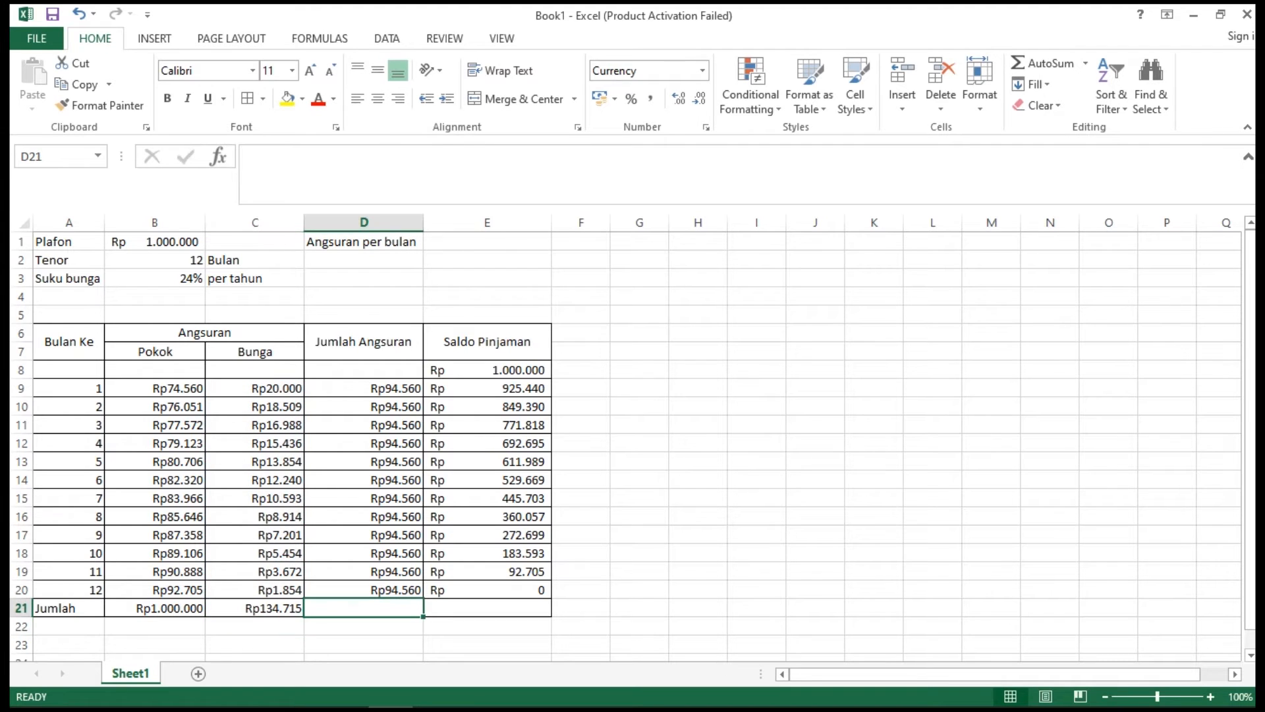
pyautogui.write('=SUM')
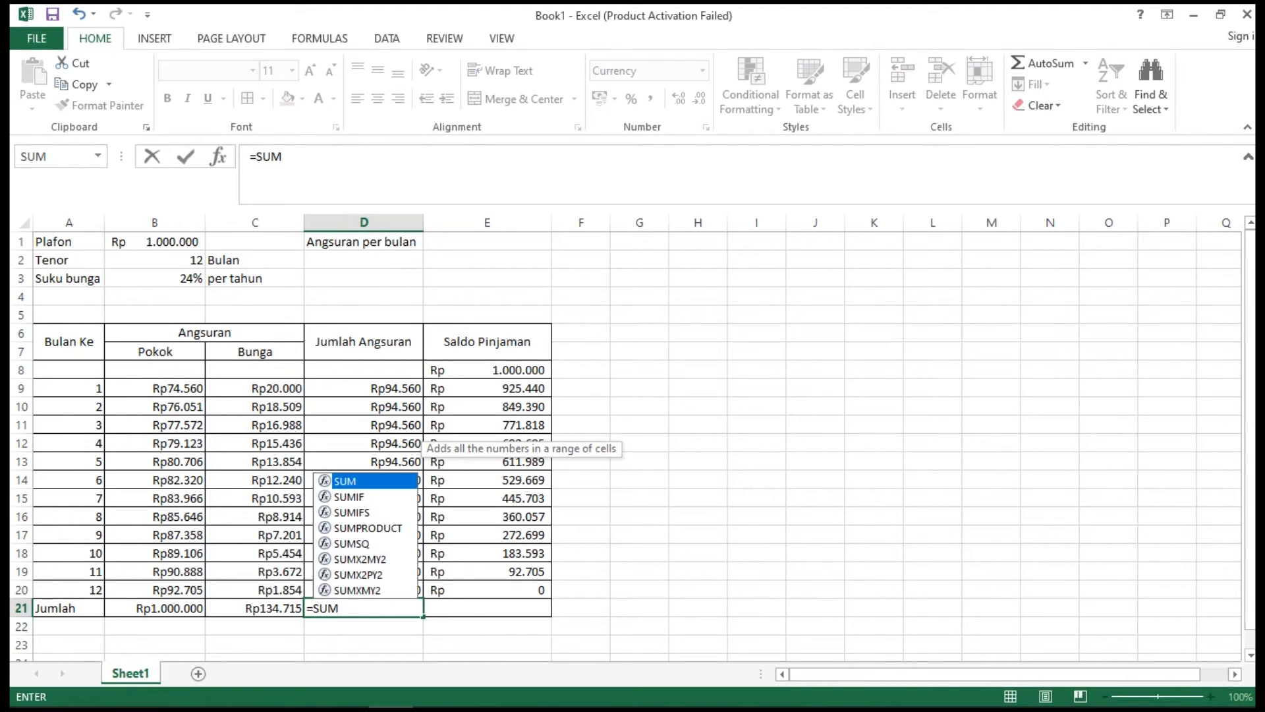
pyautogui.write('(')
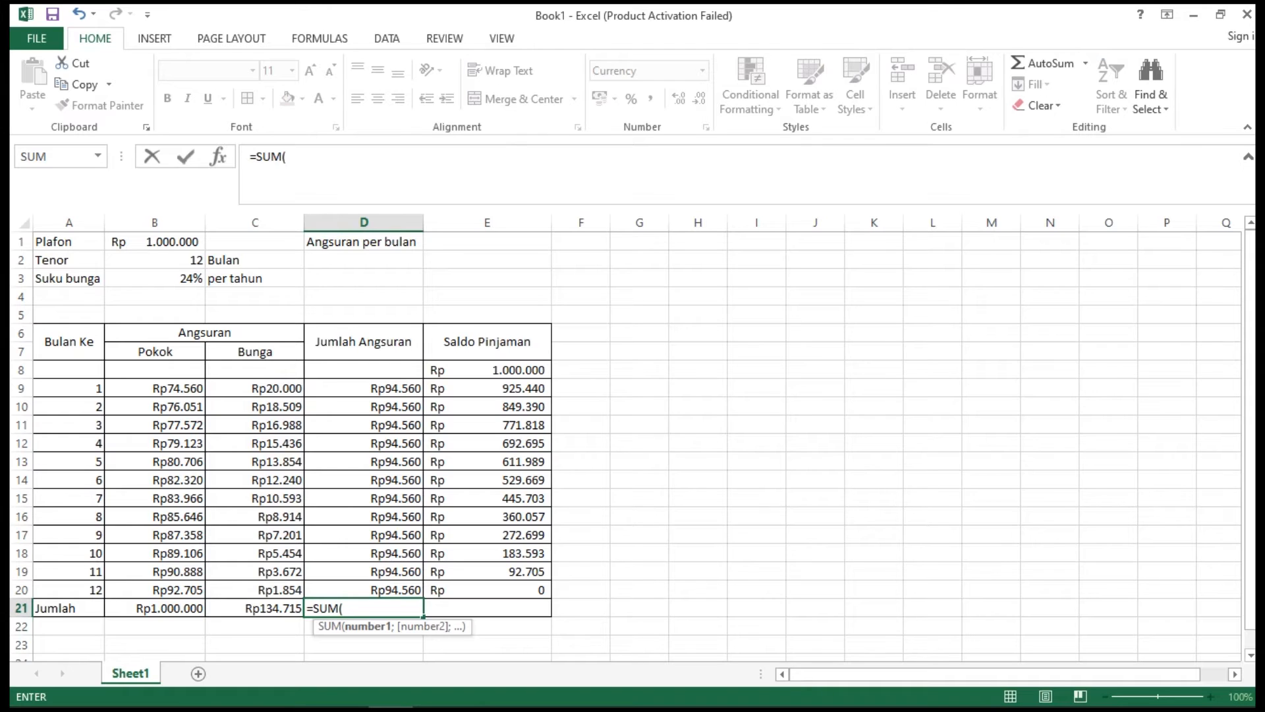
pyautogui.moveTo(396, 388); pyautogui.dragTo(395, 590)
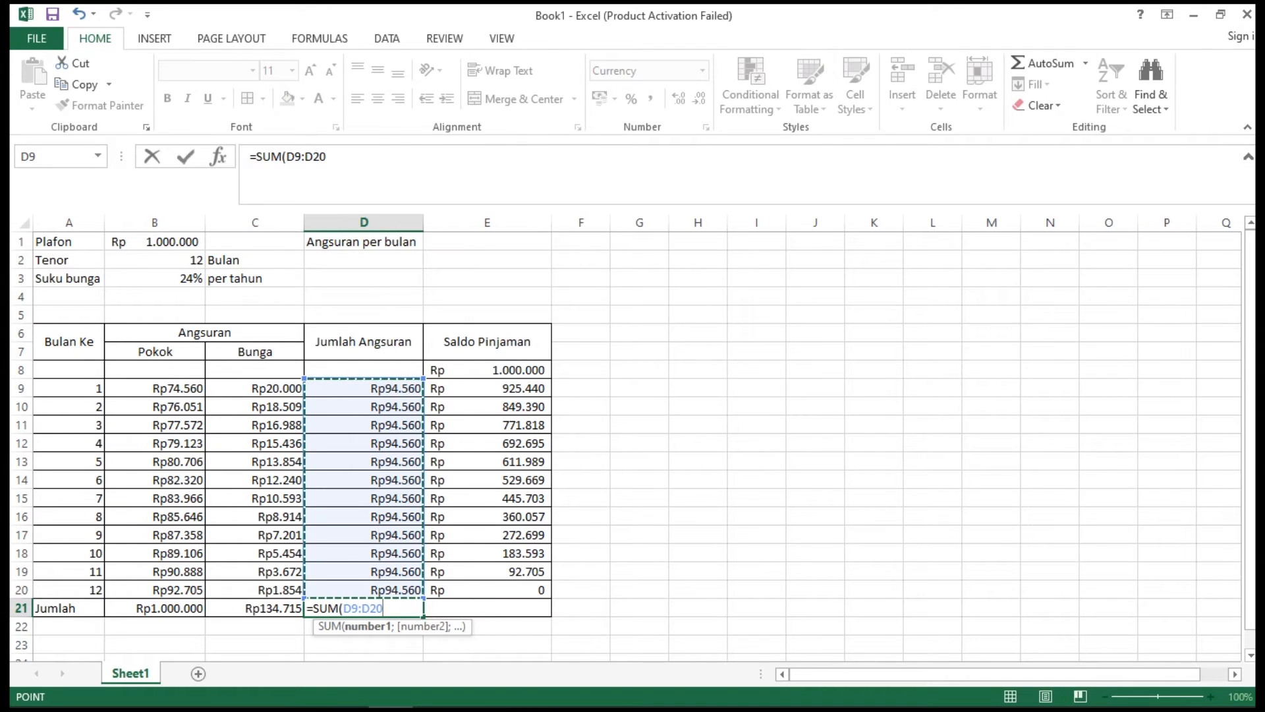
pyautogui.write(')')
pyautogui.press('Return')
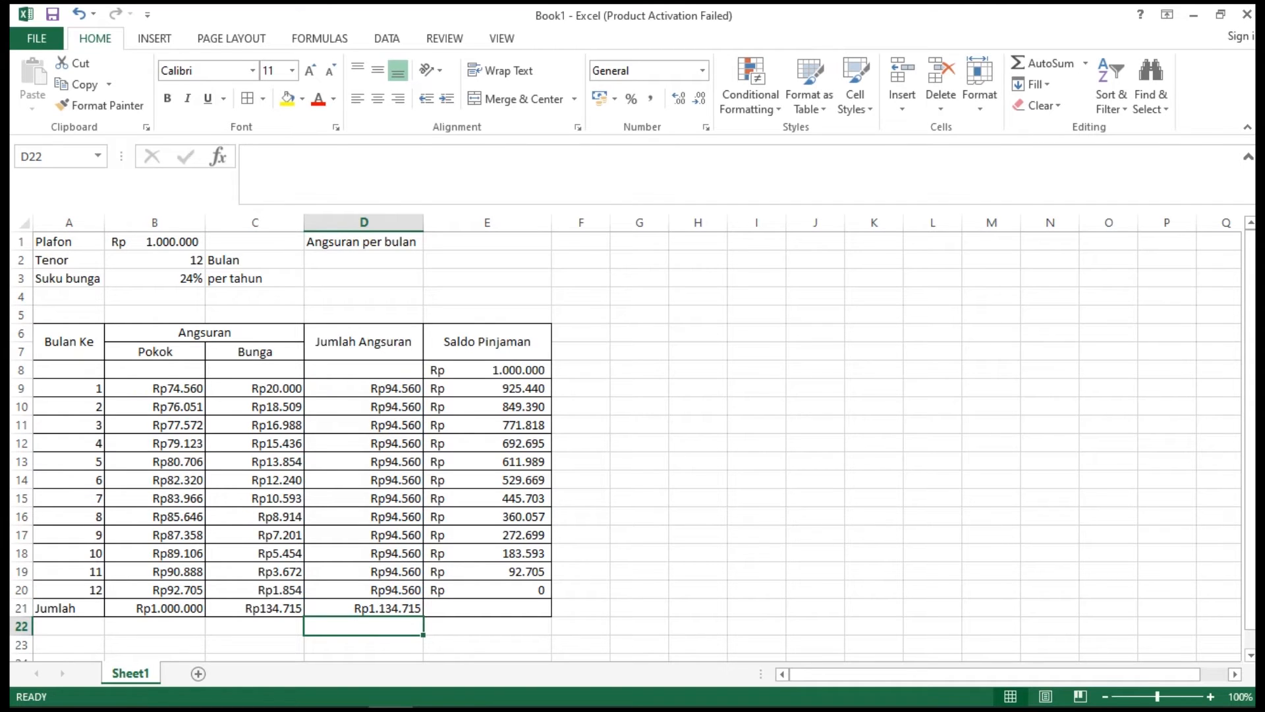
# Link E1 beside Angsuran per bulan to the month 1 instalment with the formula =D9
pyautogui.click(488, 644)
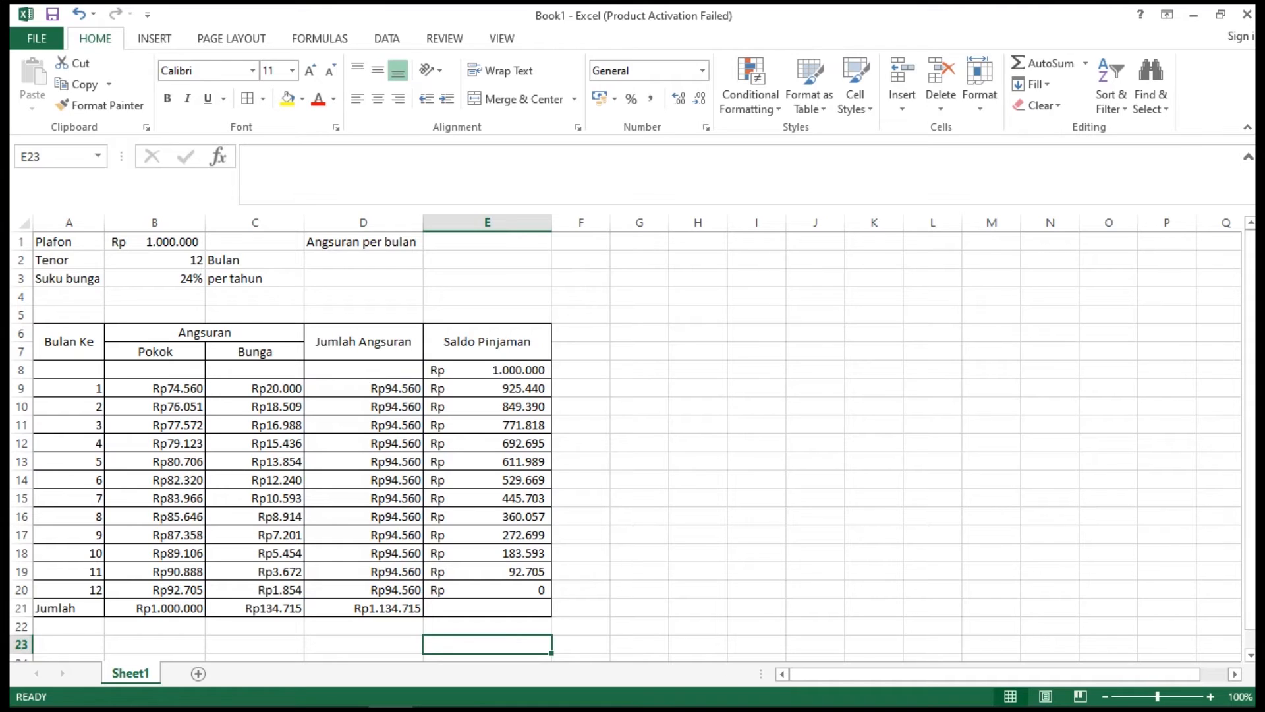
pyautogui.press('Up')
pyautogui.press('Up')
pyautogui.press('Up')
pyautogui.press('Up')
pyautogui.press('Up')
pyautogui.press('Up')
pyautogui.press('Up')
pyautogui.press('Up')
pyautogui.press('Up')
pyautogui.press('Up')
pyautogui.press('Up')
pyautogui.press('Up')
pyautogui.press('Up')
pyautogui.press('Up')
pyautogui.press('Up')
pyautogui.press('Up')
pyautogui.press('Up')
pyautogui.press('Up')
pyautogui.press('Up')
pyautogui.press('Up')
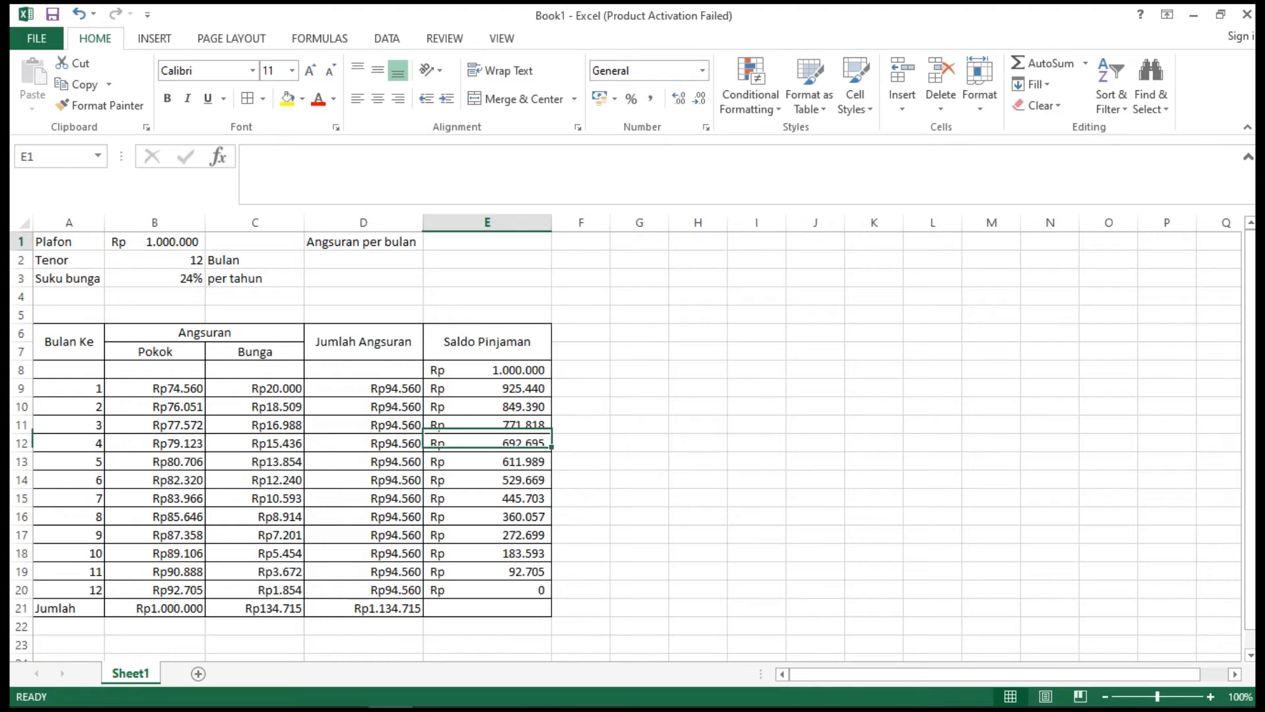
pyautogui.write('=')
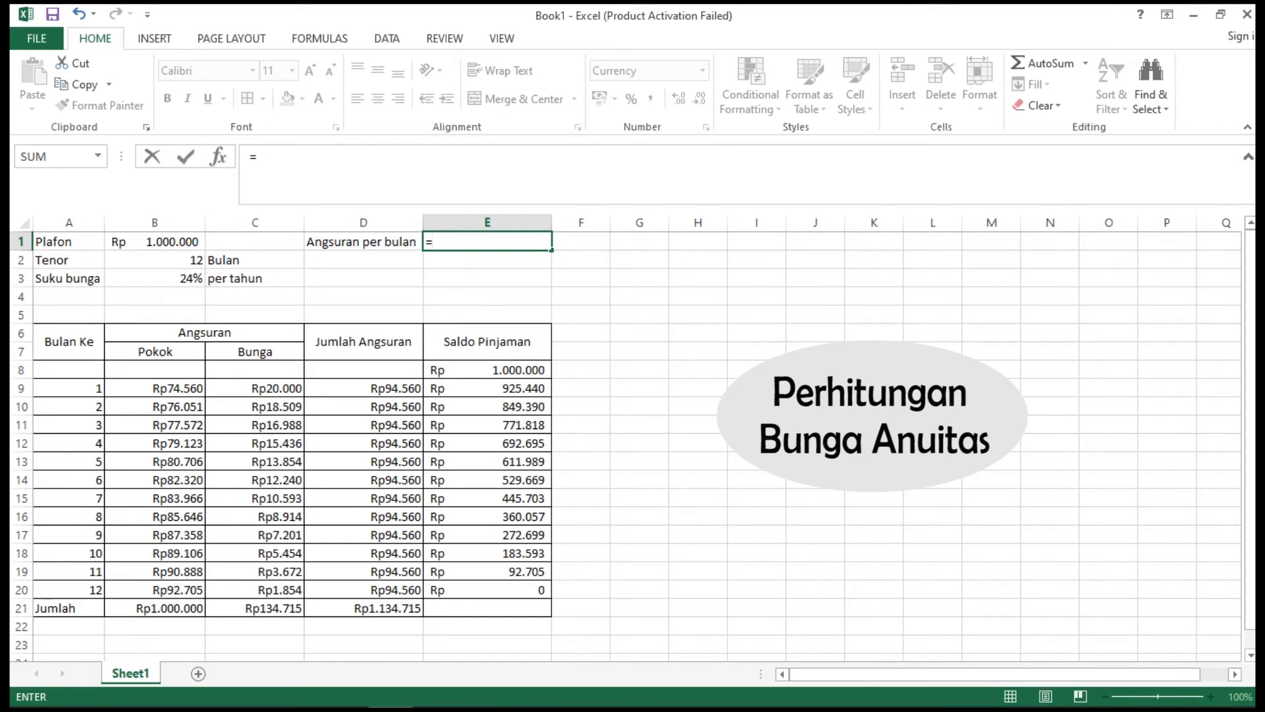
pyautogui.click(363, 388)
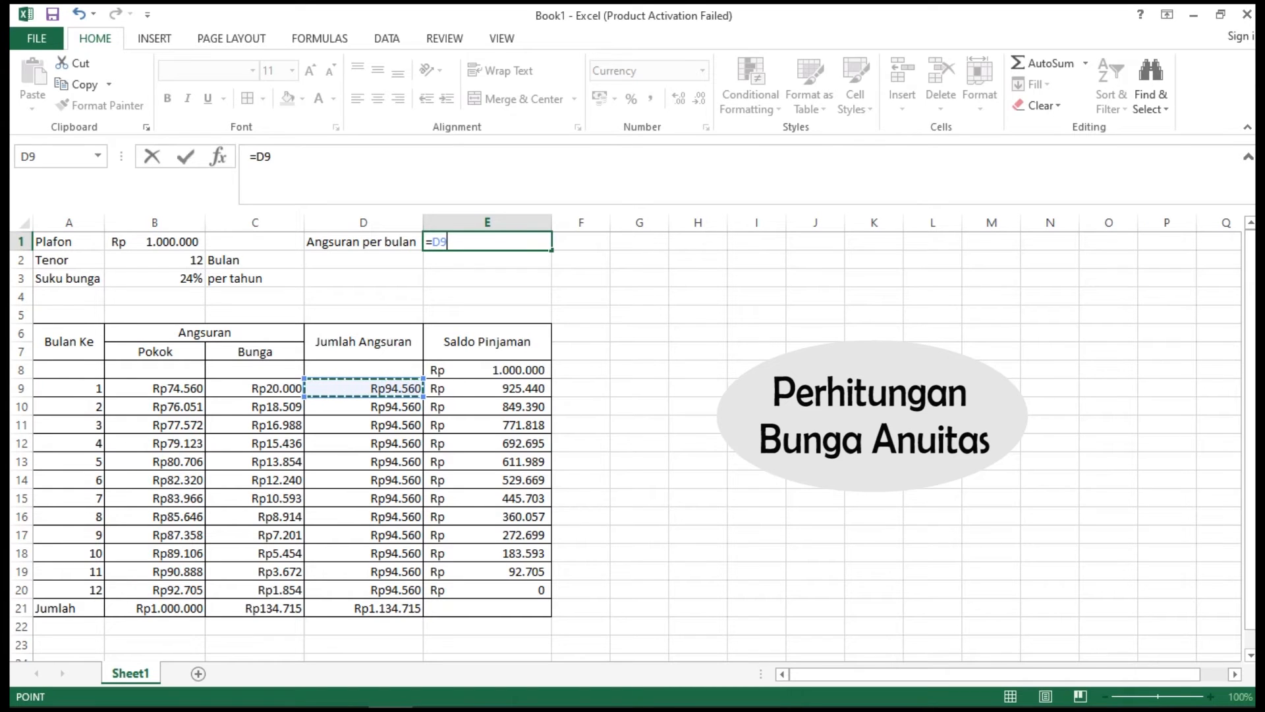
pyautogui.press('Return')
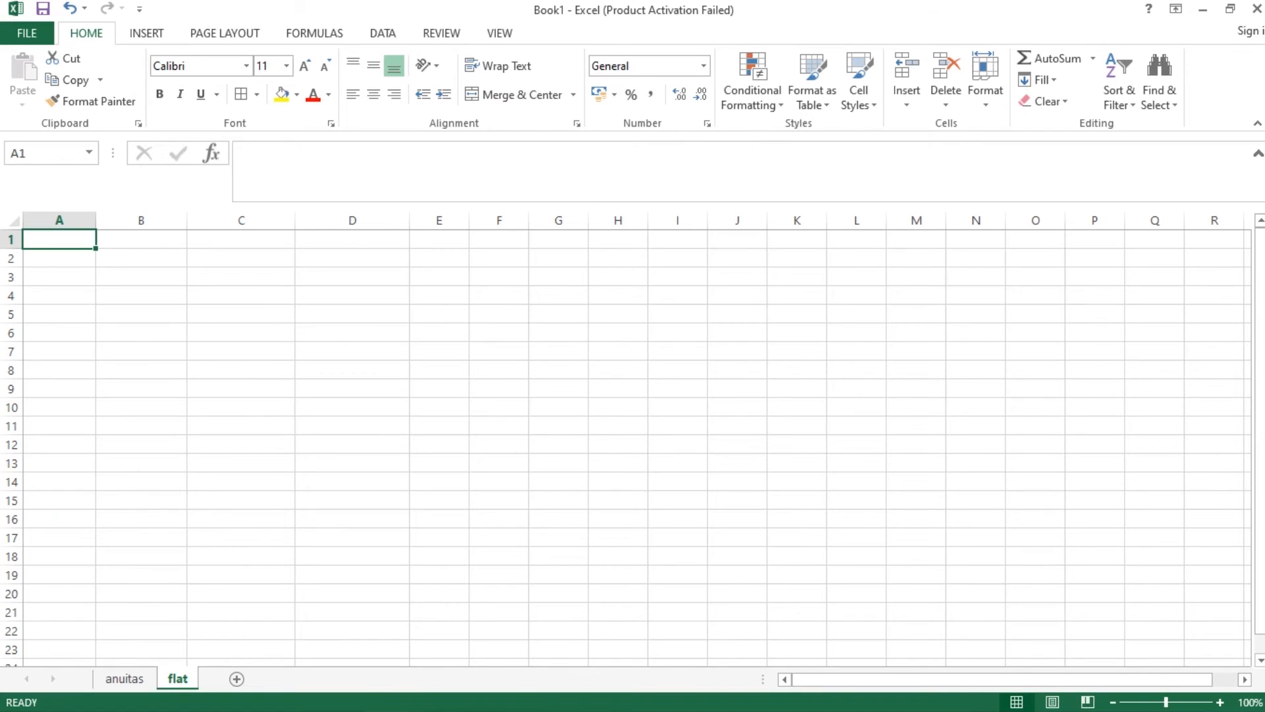
# Enter the label Plafon in A1 with the amount 10000000 in B1, formatted as Rp accounting currency
pyautogui.write('Plafon')
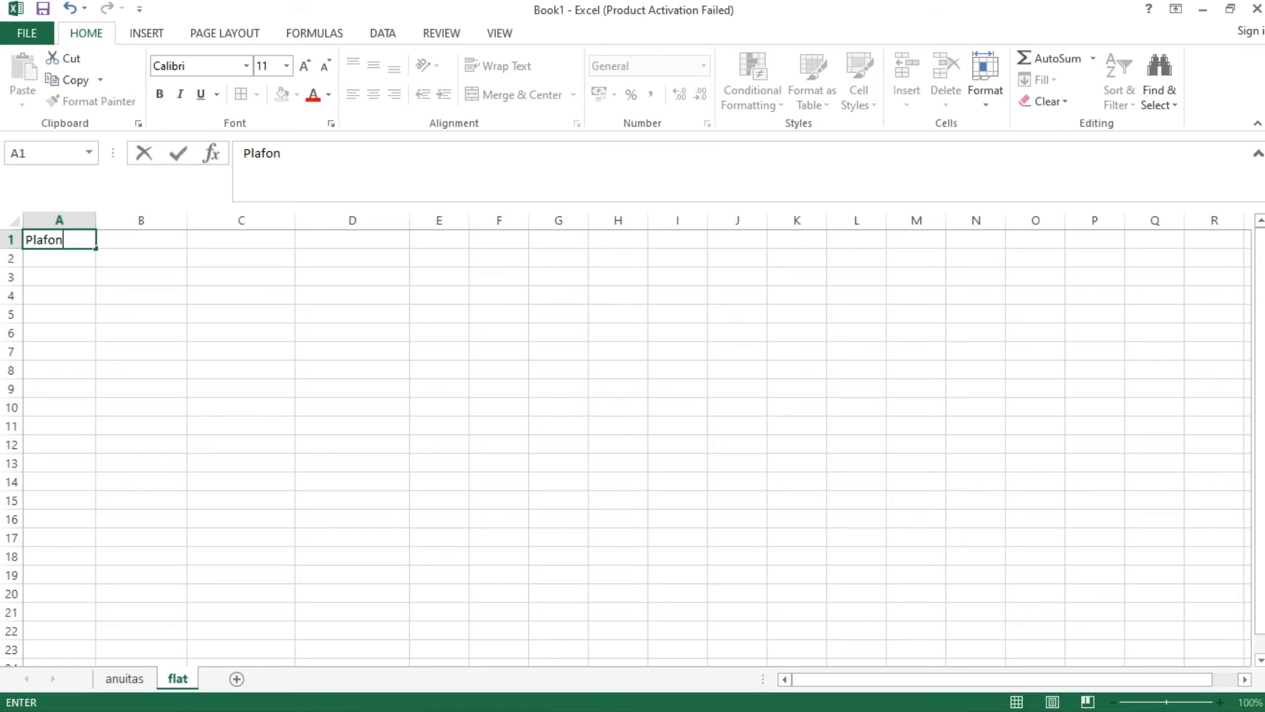
pyautogui.press('Tab')
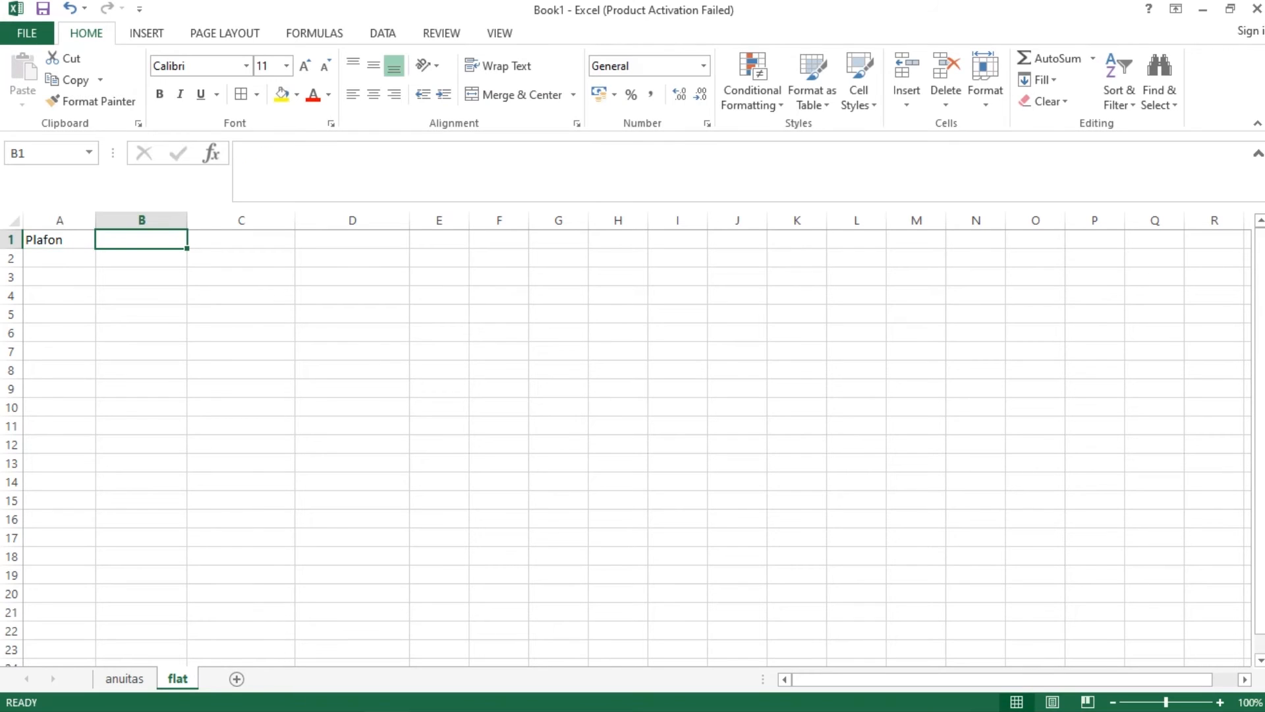
pyautogui.write('10000')
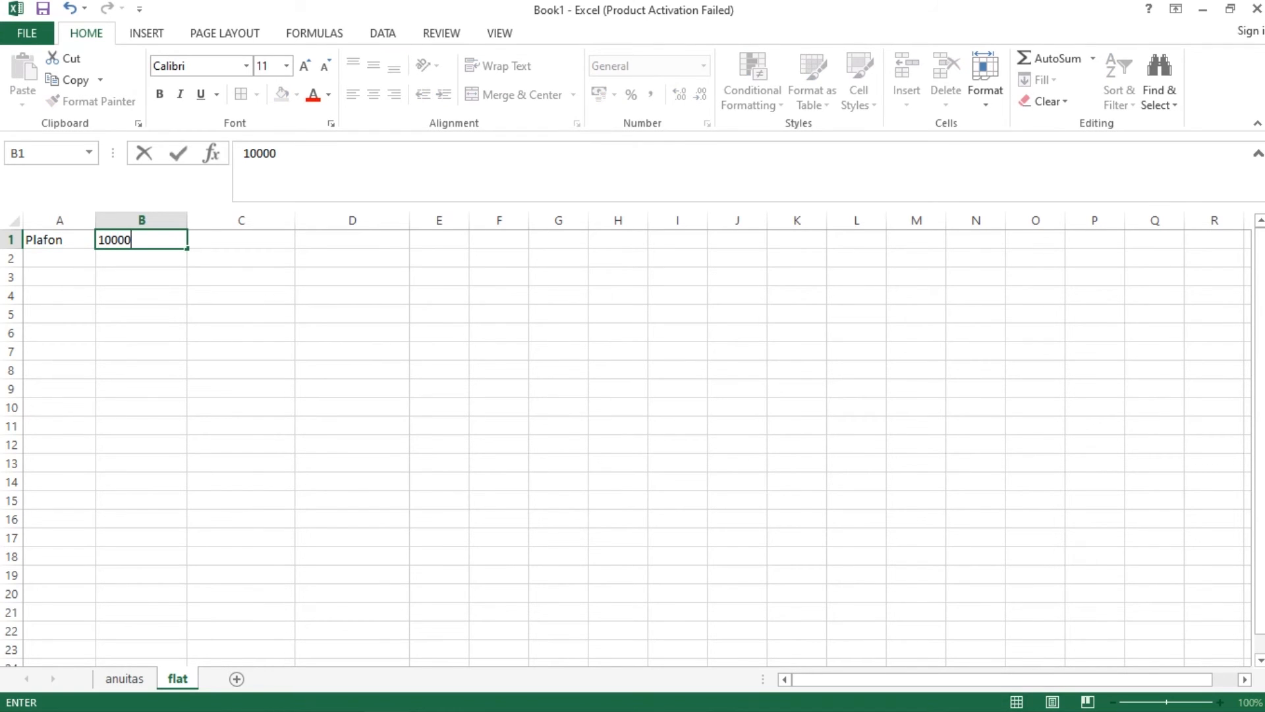
pyautogui.write('000')
pyautogui.press('Return')
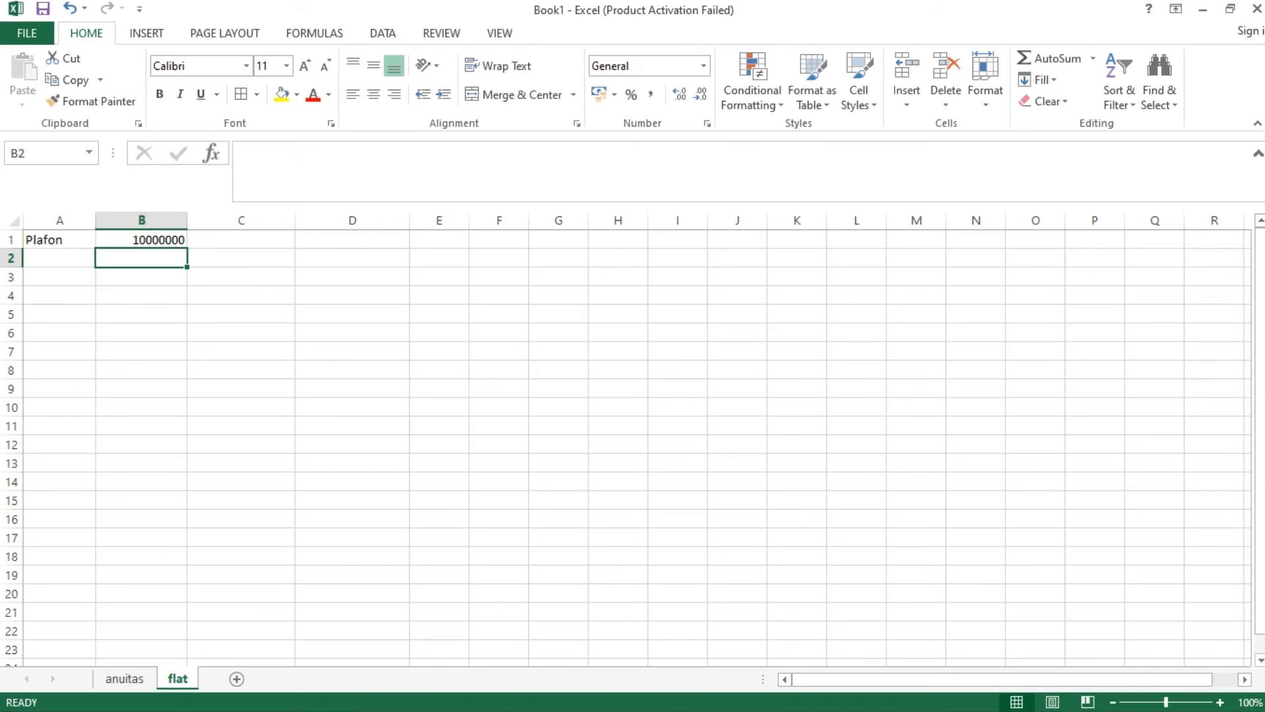
pyautogui.click(142, 240)
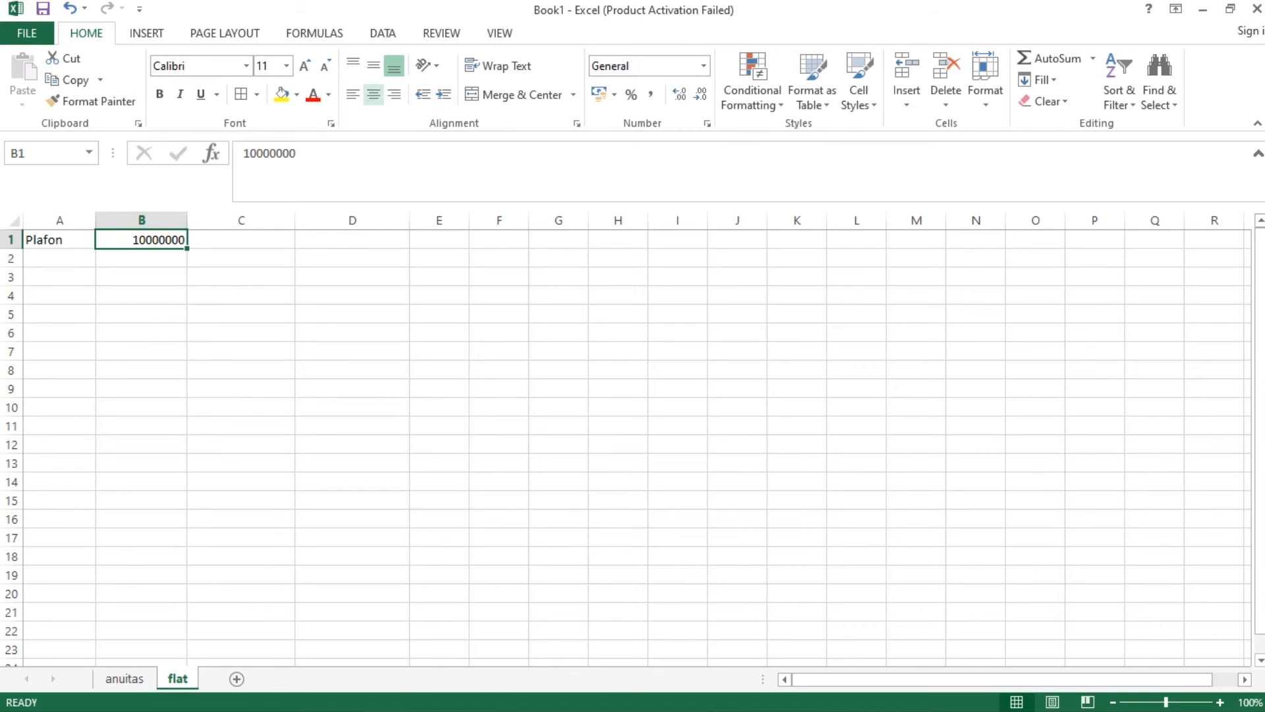
pyautogui.click(598, 95)
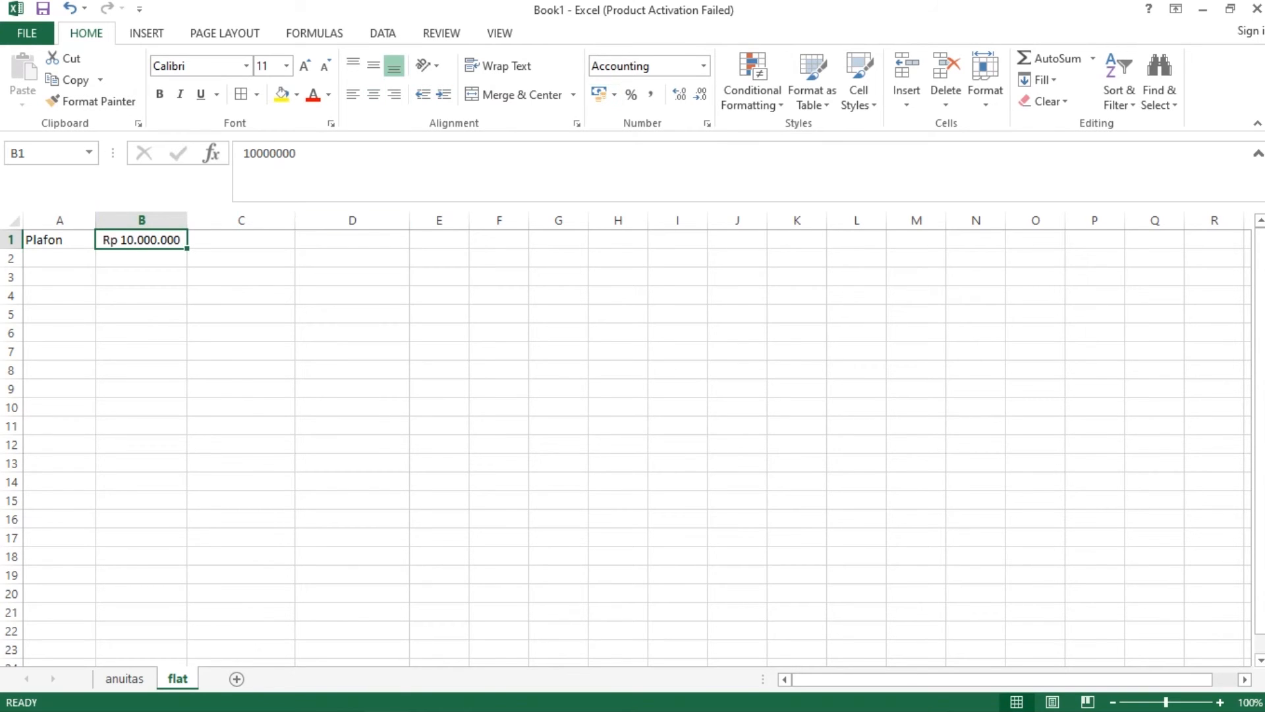
# Fill row 2 with the label Tenor, the value 8 and the unit Bulan in A2:C2
pyautogui.click(59, 259)
pyautogui.write('Tenor')
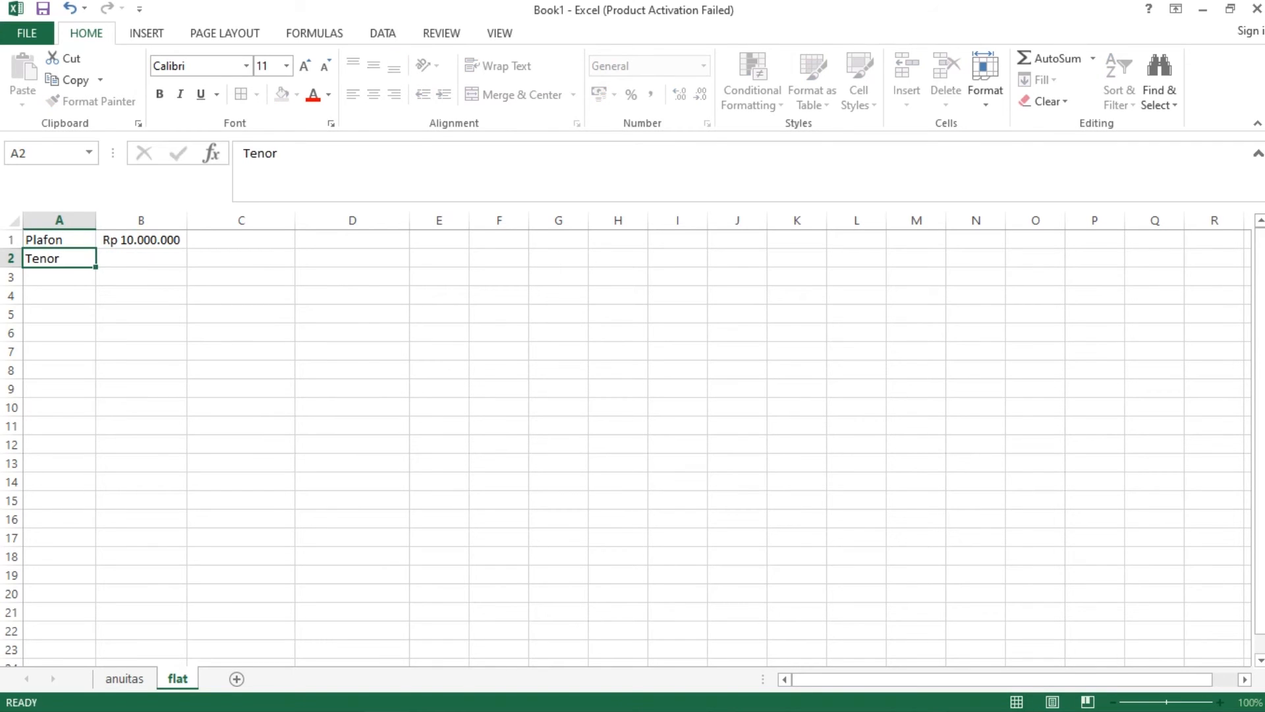
pyautogui.press('Tab')
pyautogui.write('8')
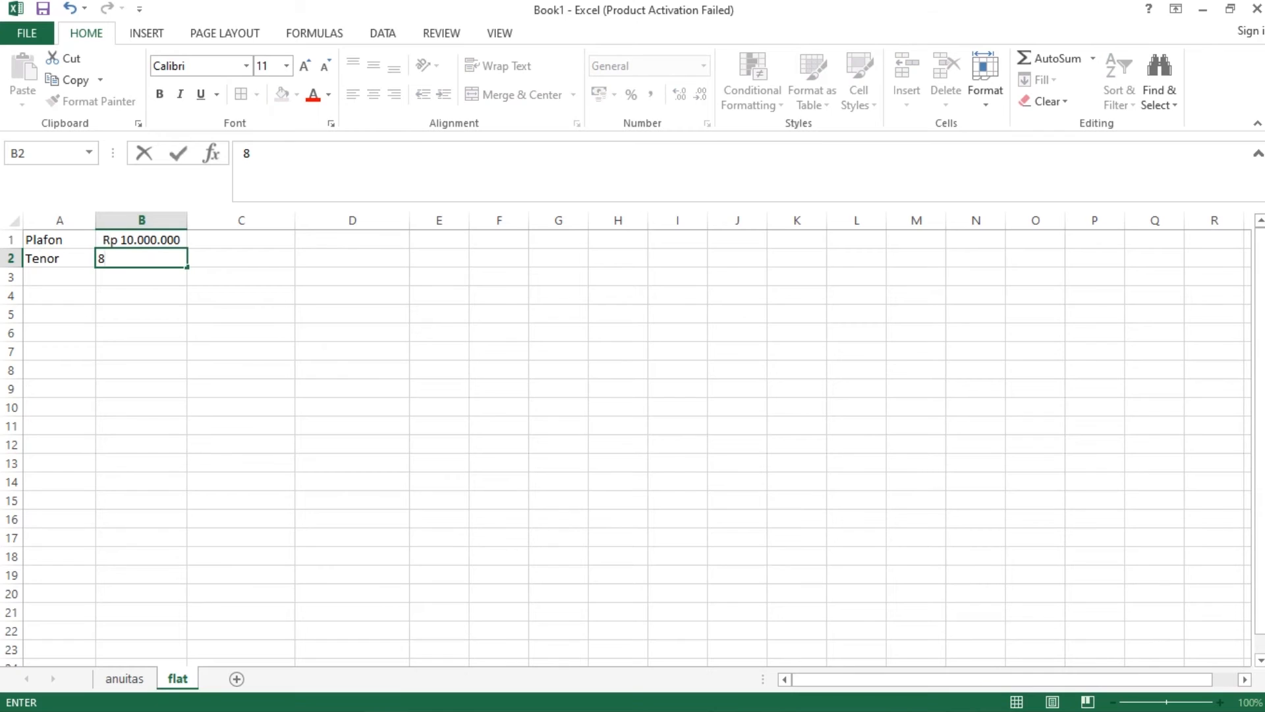
pyautogui.press('Tab')
pyautogui.write('Bulan')
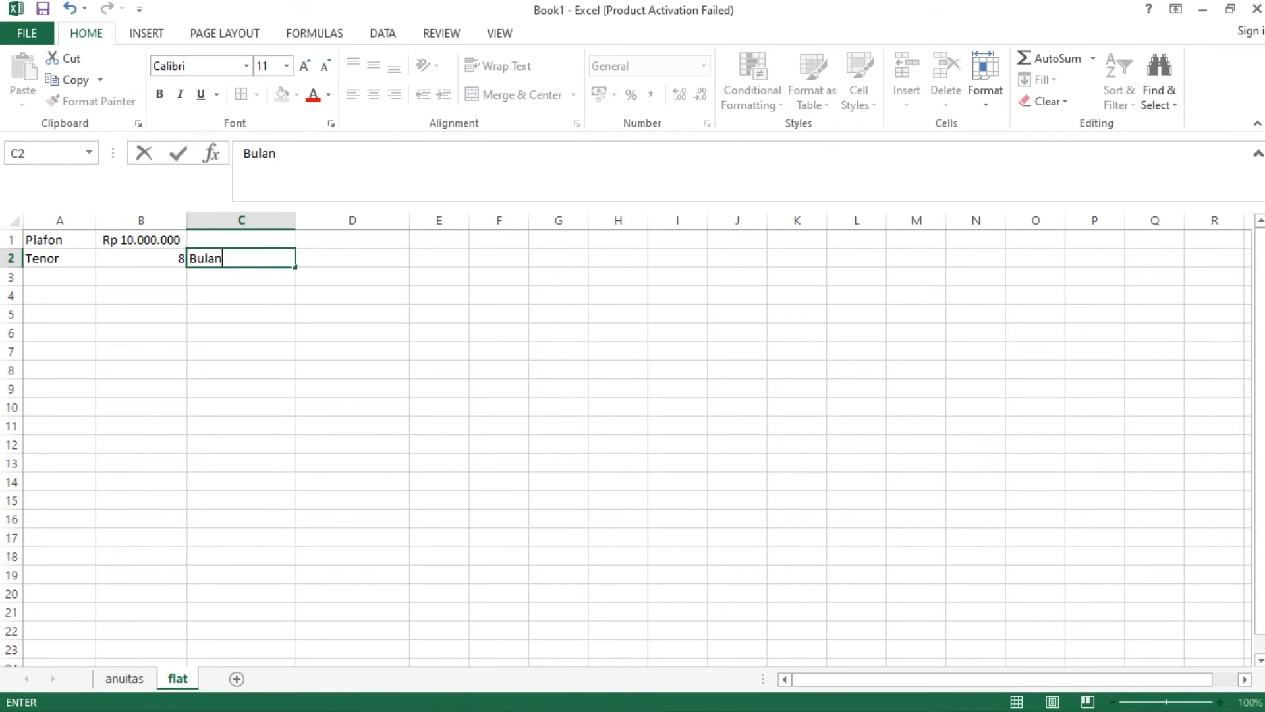
pyautogui.press('Return')
# Fill row 3 with the label Suku Bunga, the rate 12% and the text per Tahun in A3:C3
pyautogui.press('Left')
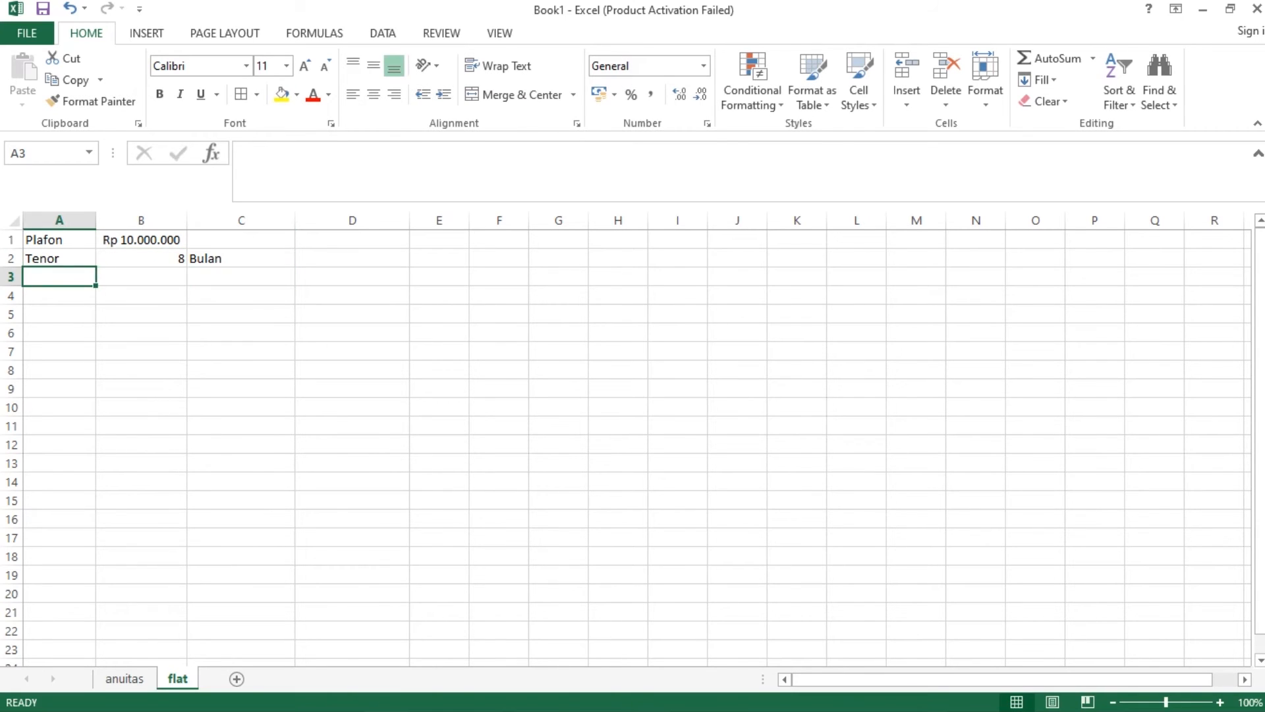
pyautogui.write('Suku')
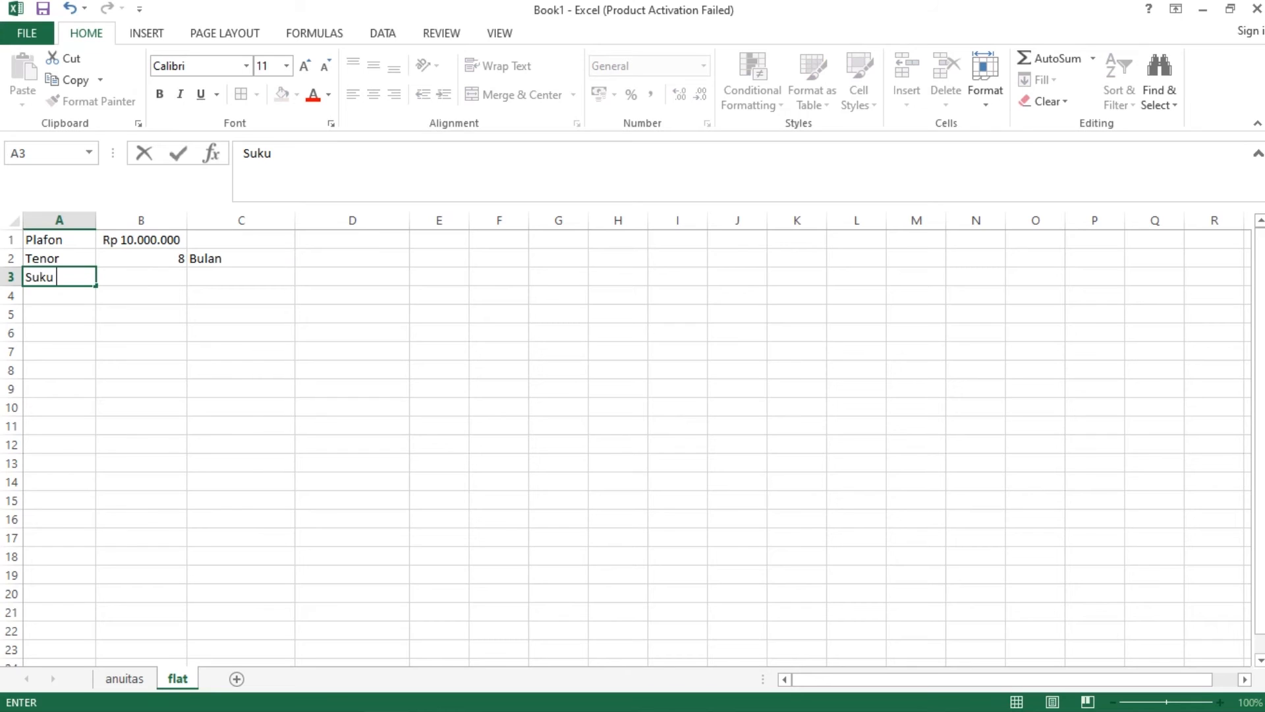
pyautogui.write(' Bunga')
pyautogui.press('Right')
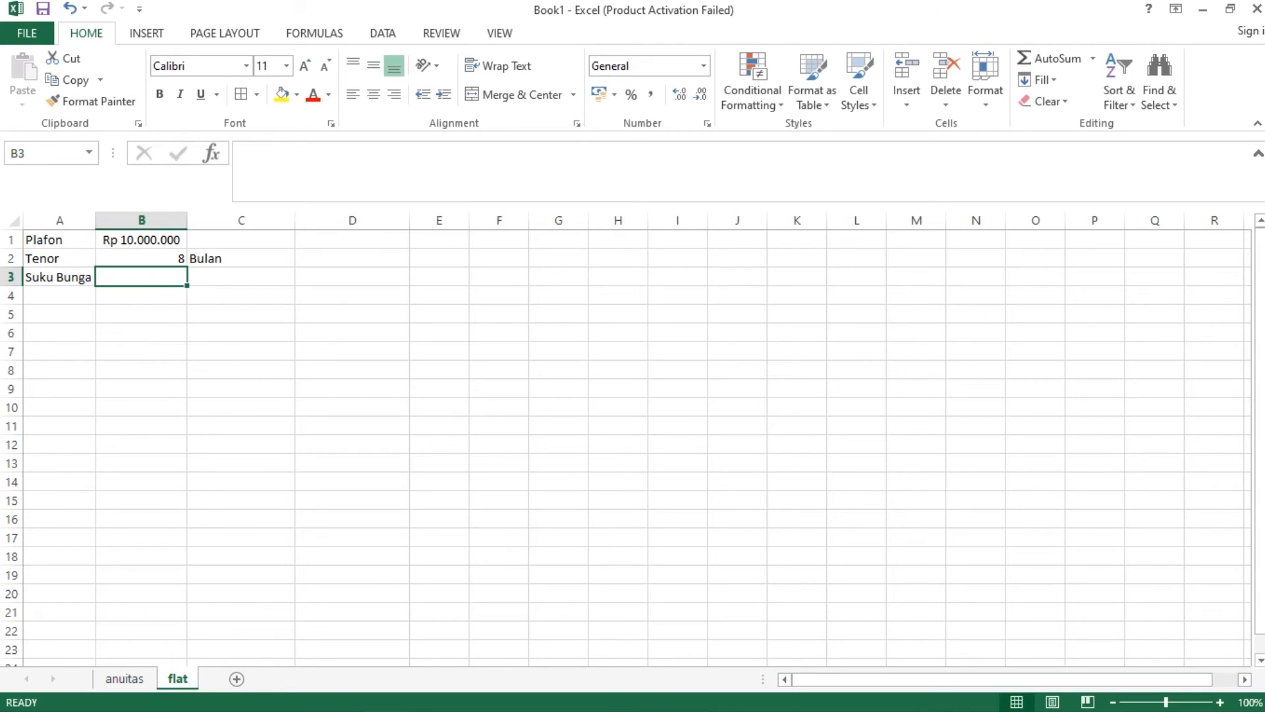
pyautogui.write('12')
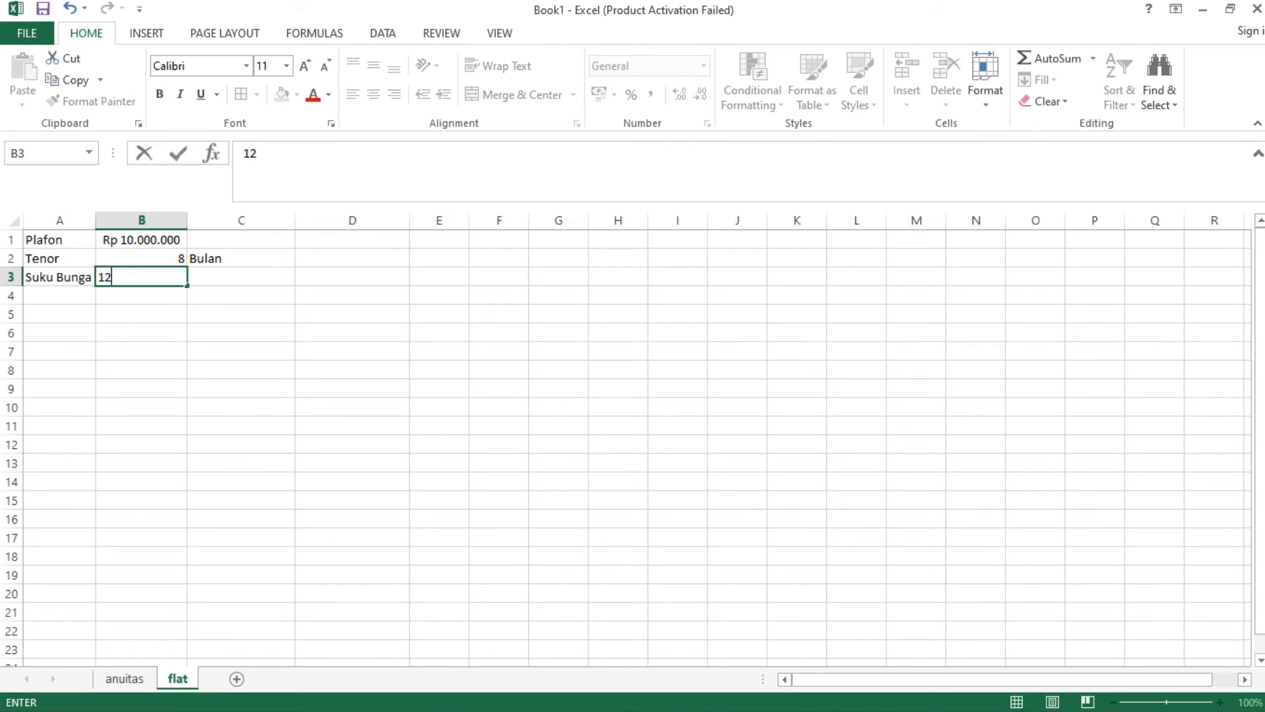
pyautogui.write('%')
pyautogui.press('Right')
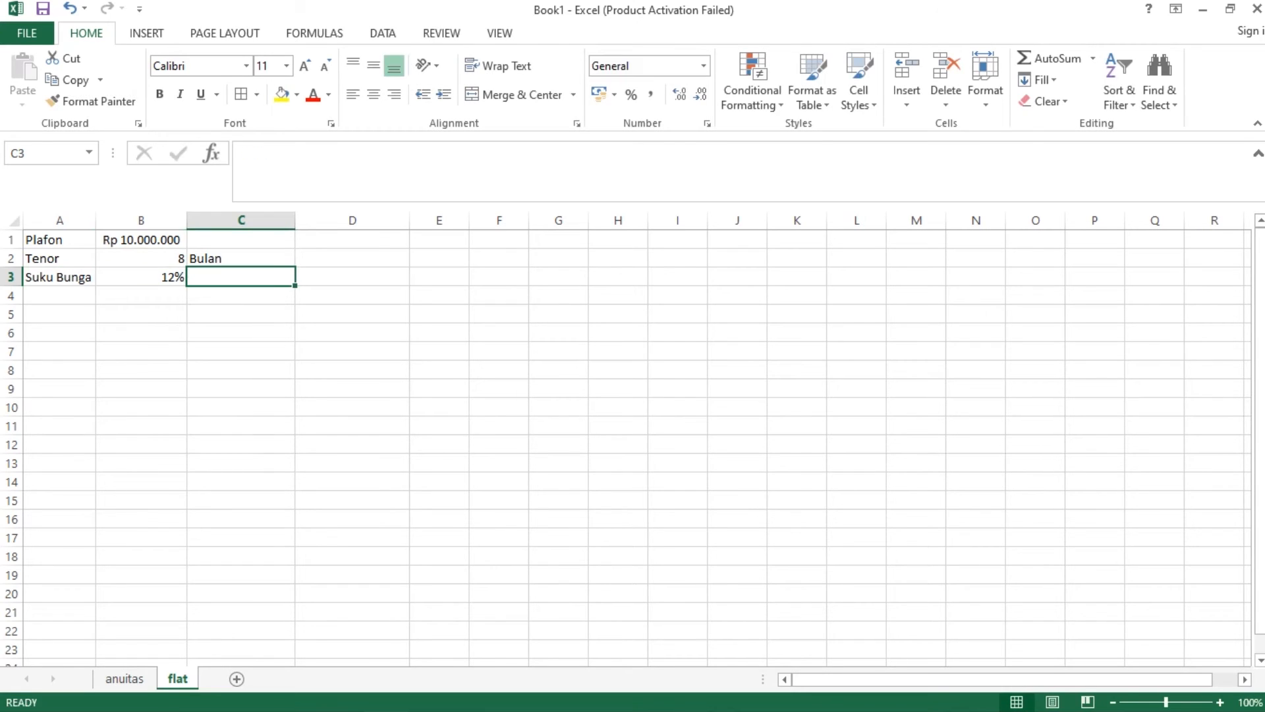
pyautogui.write('per')
pyautogui.write('T')
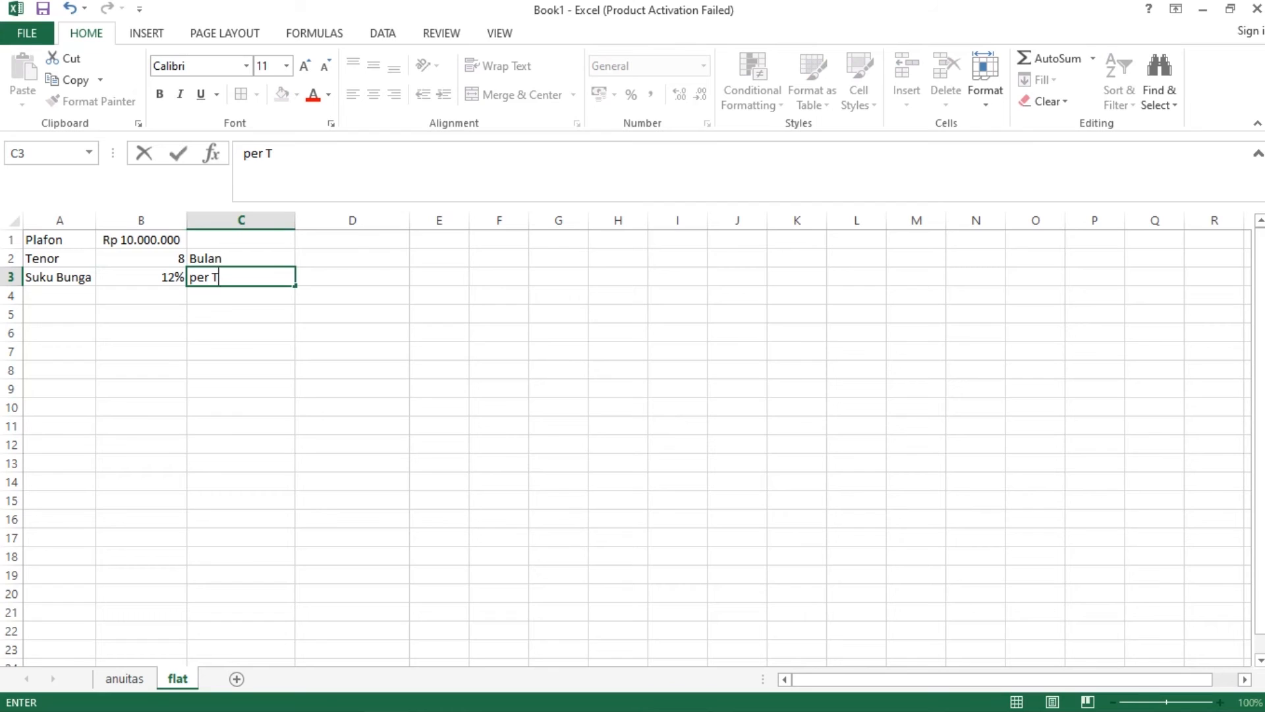
pyautogui.write('ahun')
# Enter the table headings Angsuran, Cicilan, Bunga and Total Angsuran in A5:D5
pyautogui.click(59, 314)
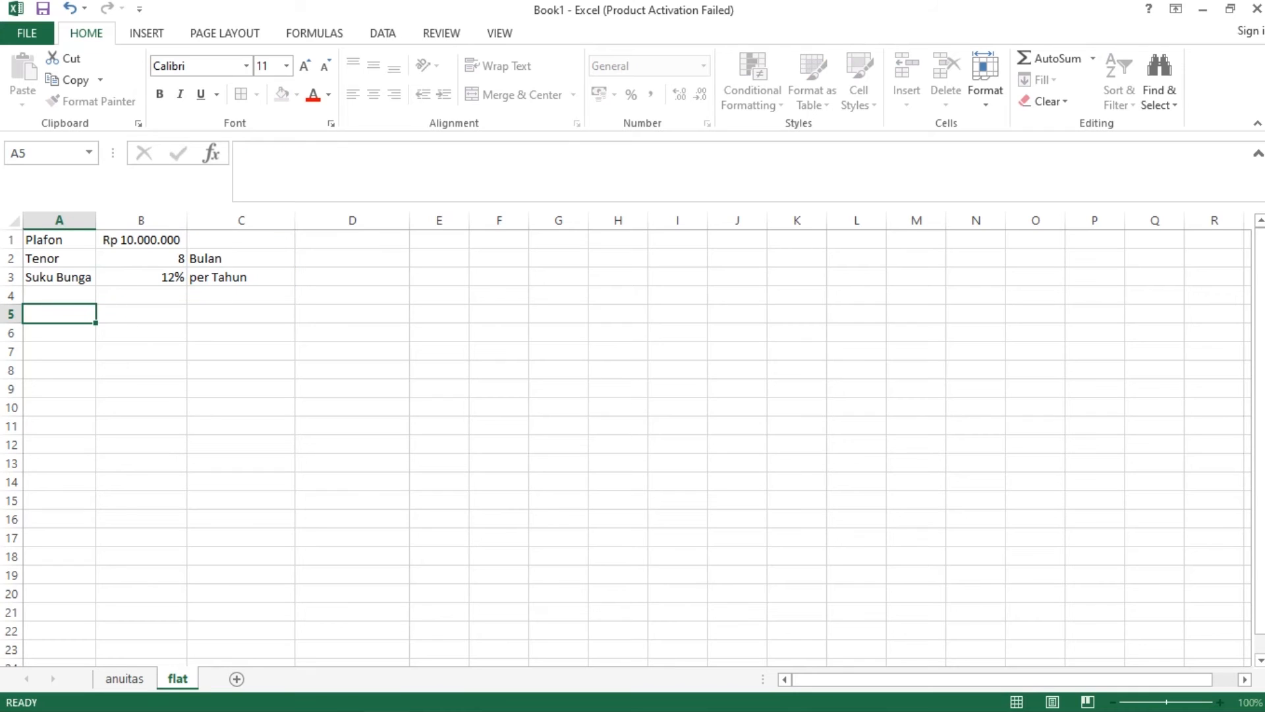
pyautogui.write('Angs')
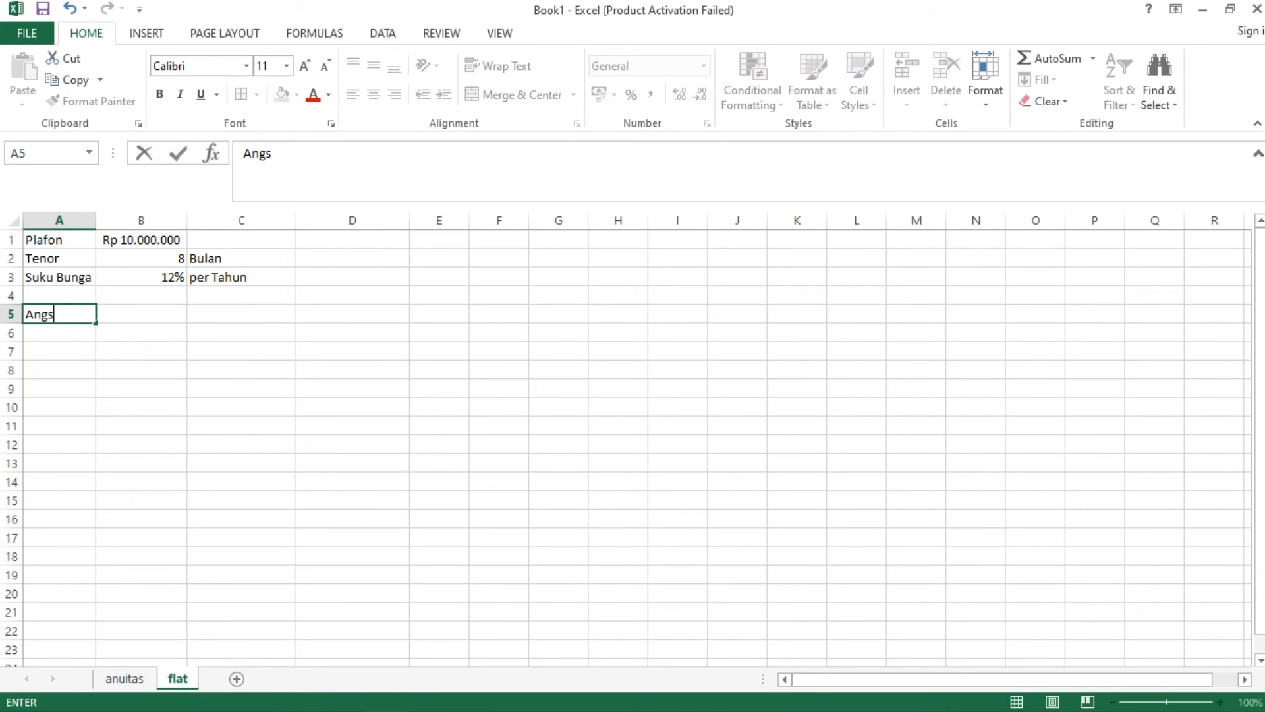
pyautogui.write('uran')
pyautogui.press('Tab')
pyautogui.write('Ci')
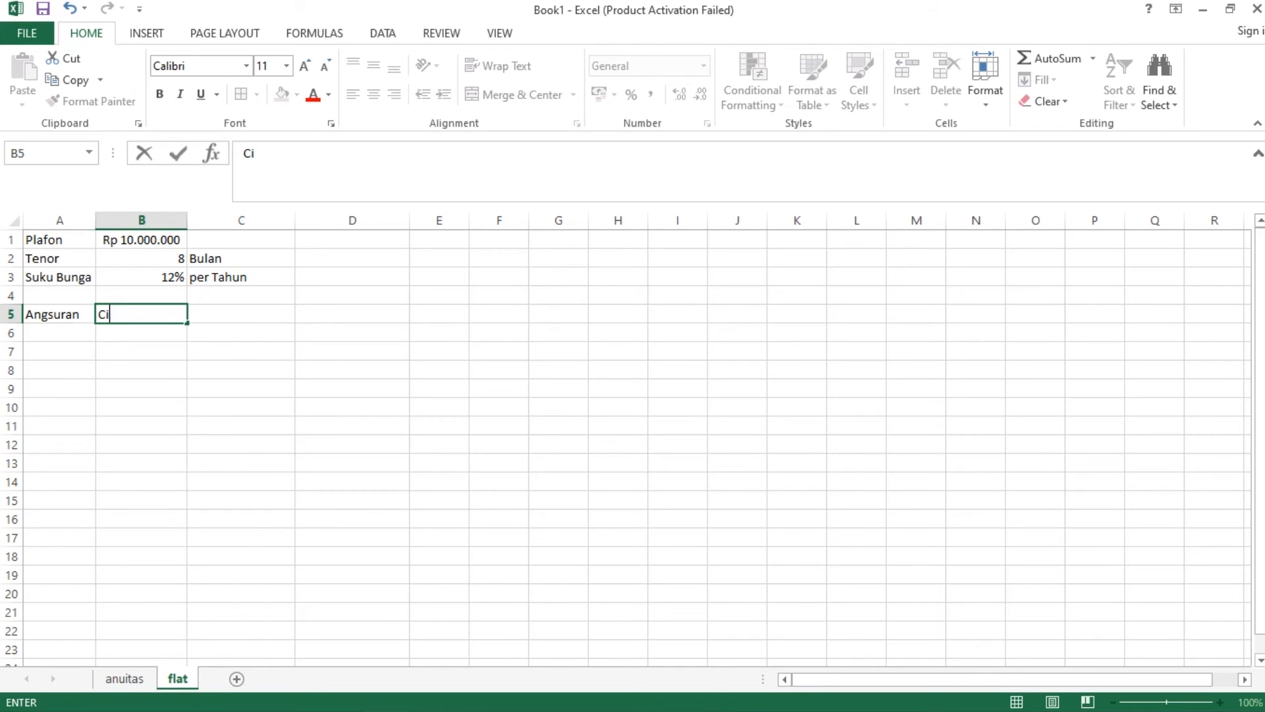
pyautogui.write('cilan')
pyautogui.press('Tab')
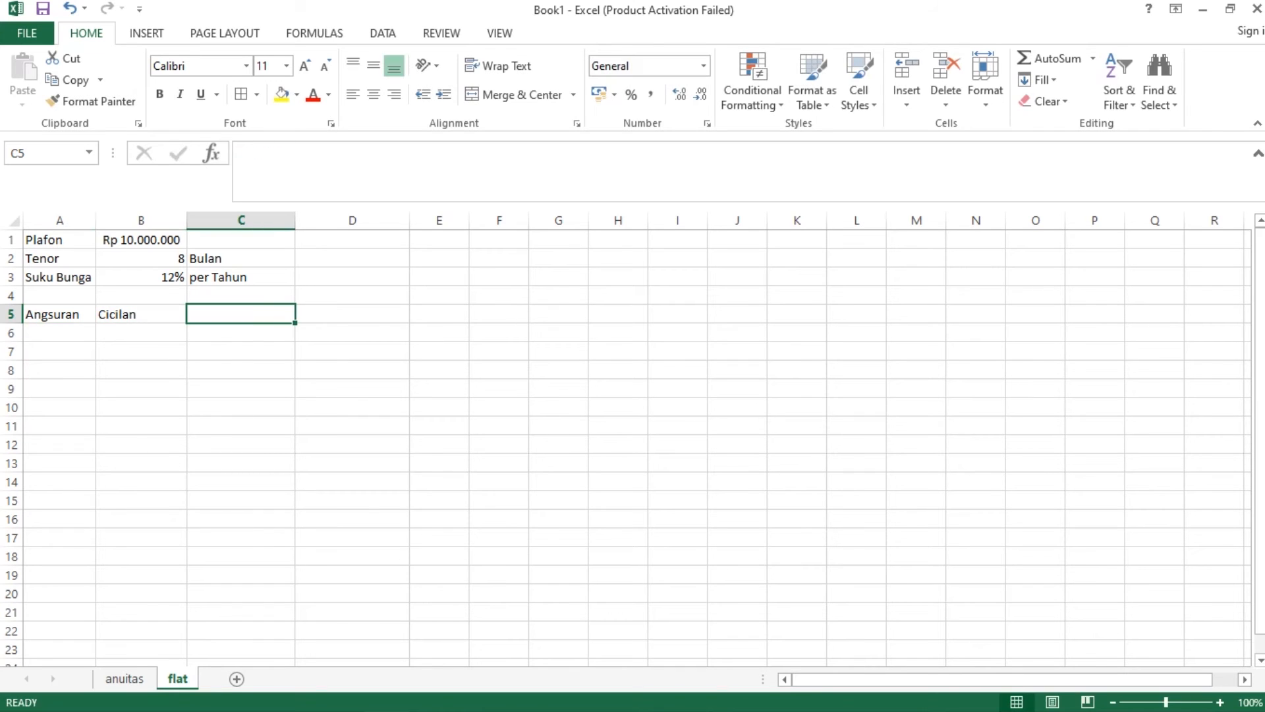
pyautogui.write('Bunga')
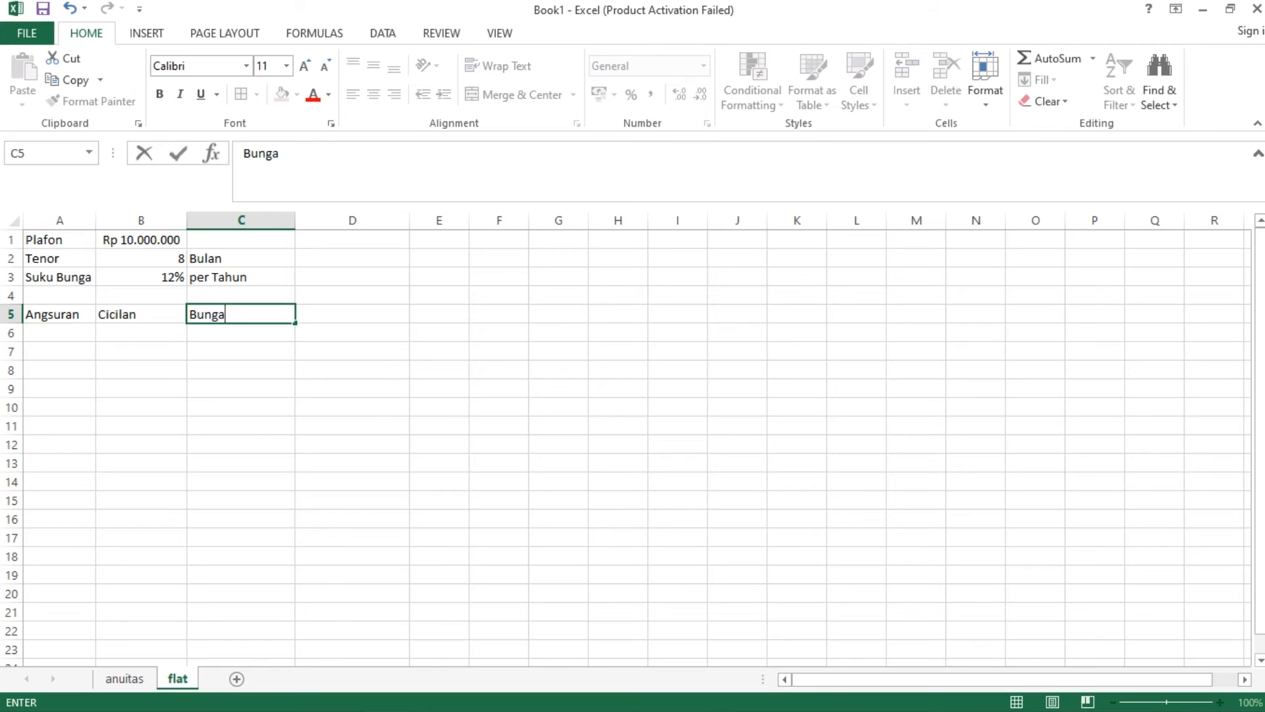
pyautogui.press('Tab')
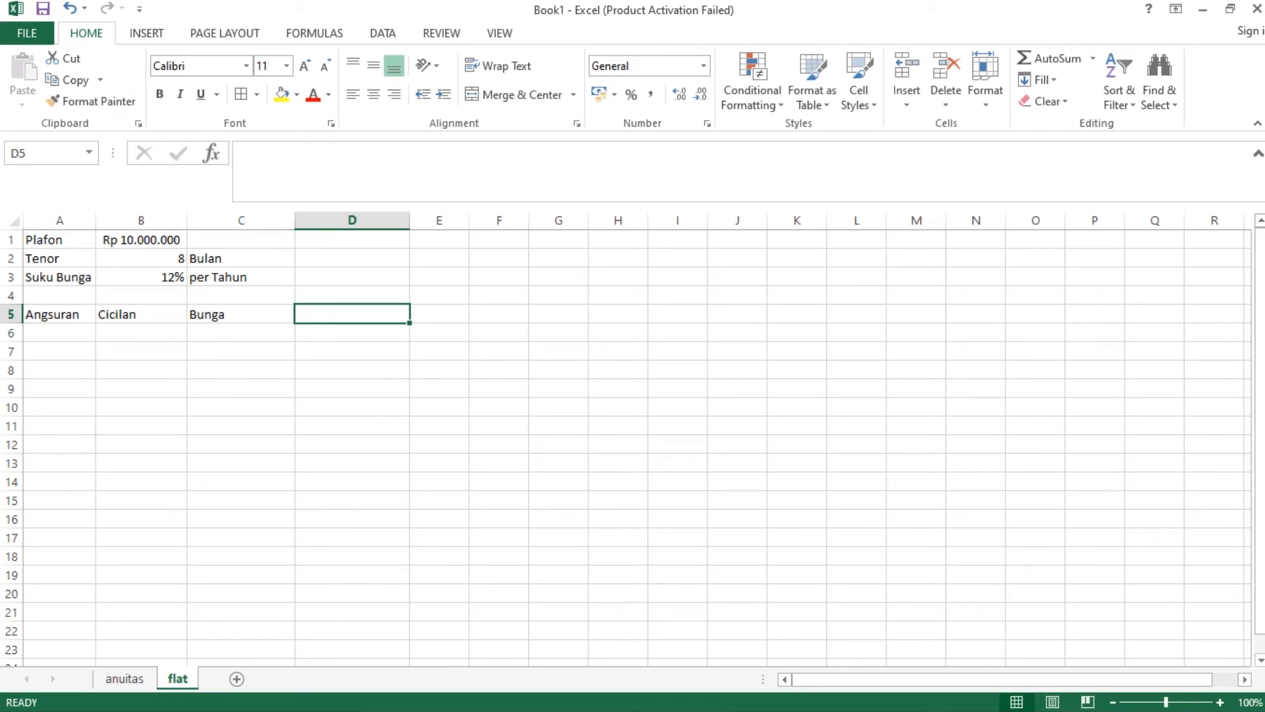
pyautogui.write('Total')
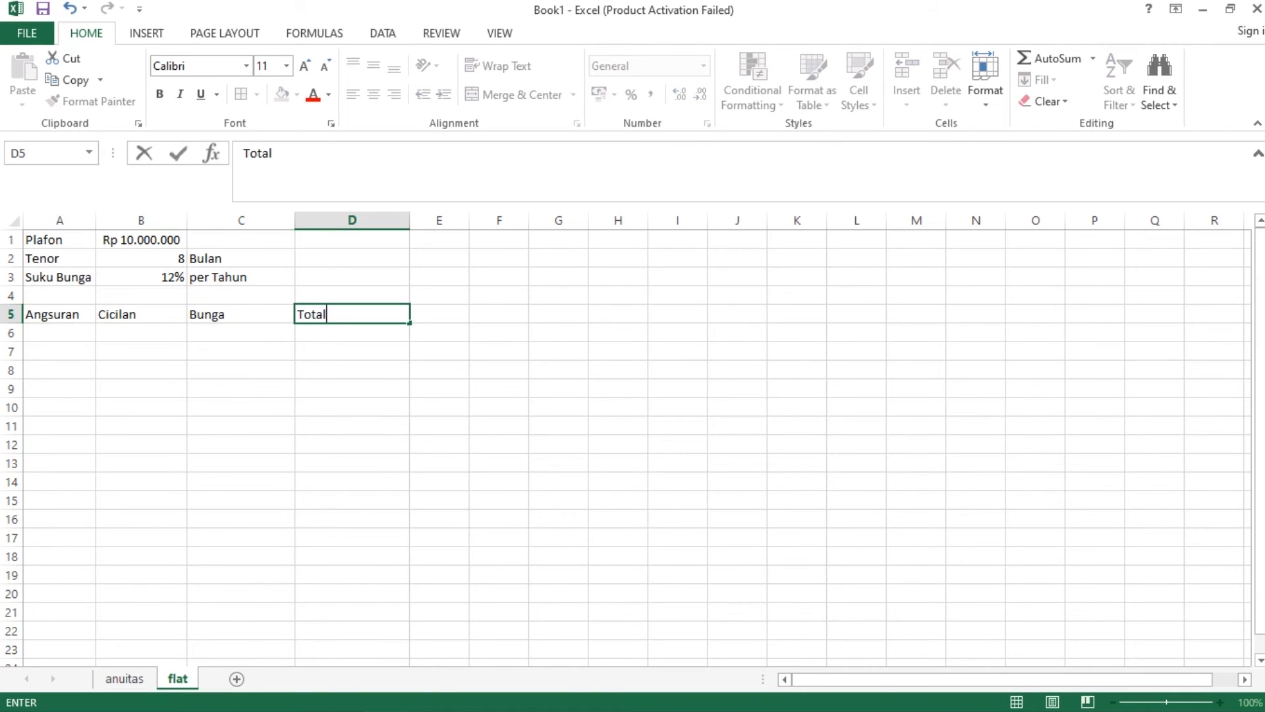
pyautogui.write(' Angsura')
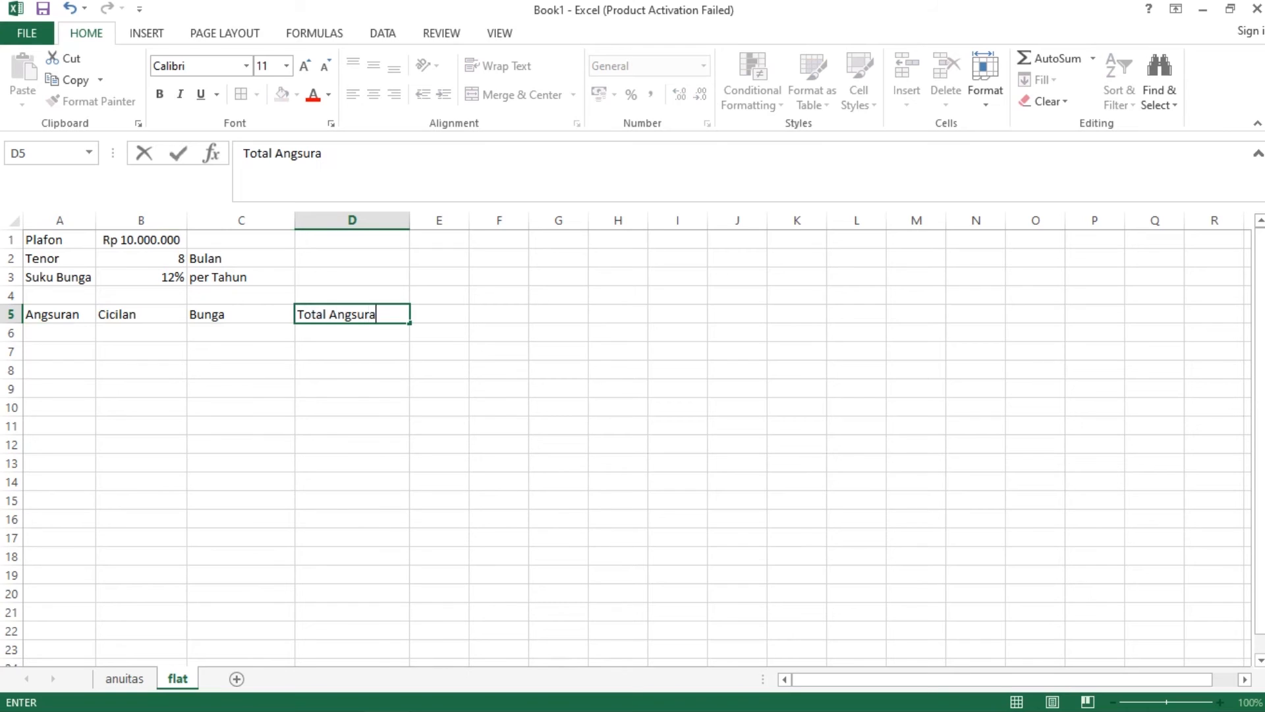
pyautogui.write('n')
pyautogui.press('Return')
# Centre the headings in A5:D5 horizontally and align them to the middle vertically
pyautogui.press('Up')
pyautogui.hotkey('shift', 'Right')
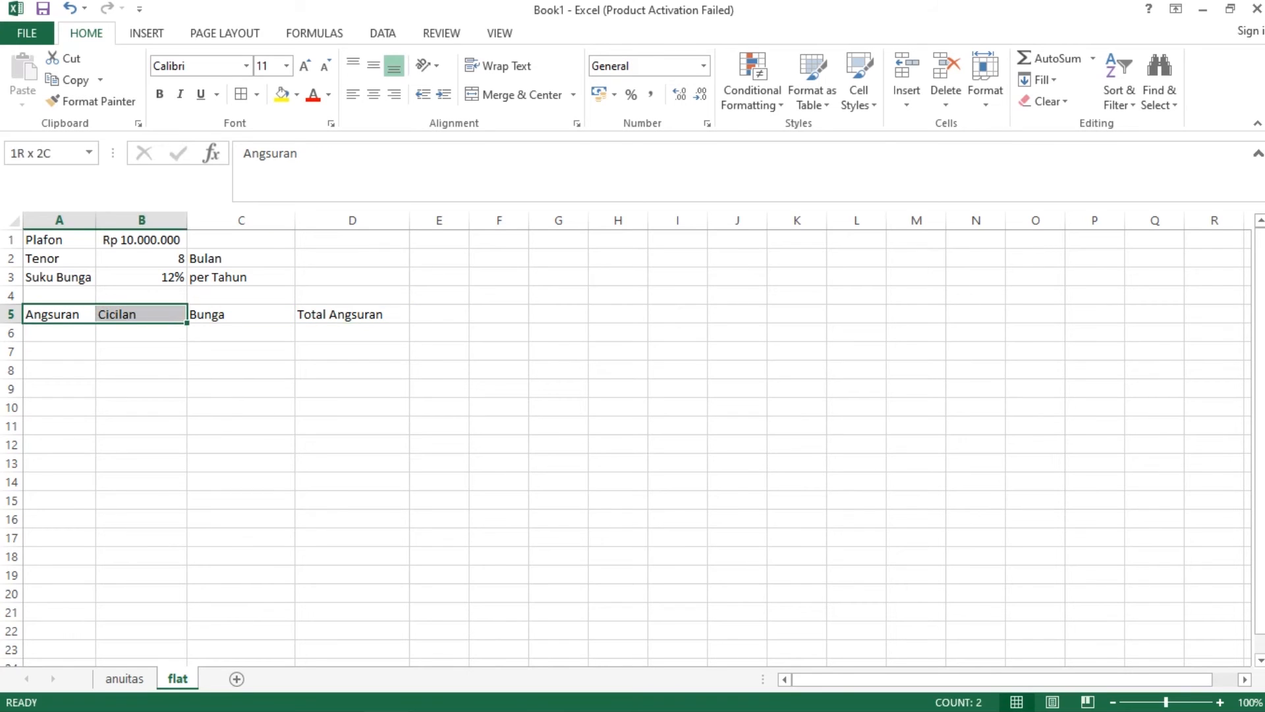
pyautogui.hotkey('shift', 'Right')
pyautogui.hotkey('shift', 'Right')
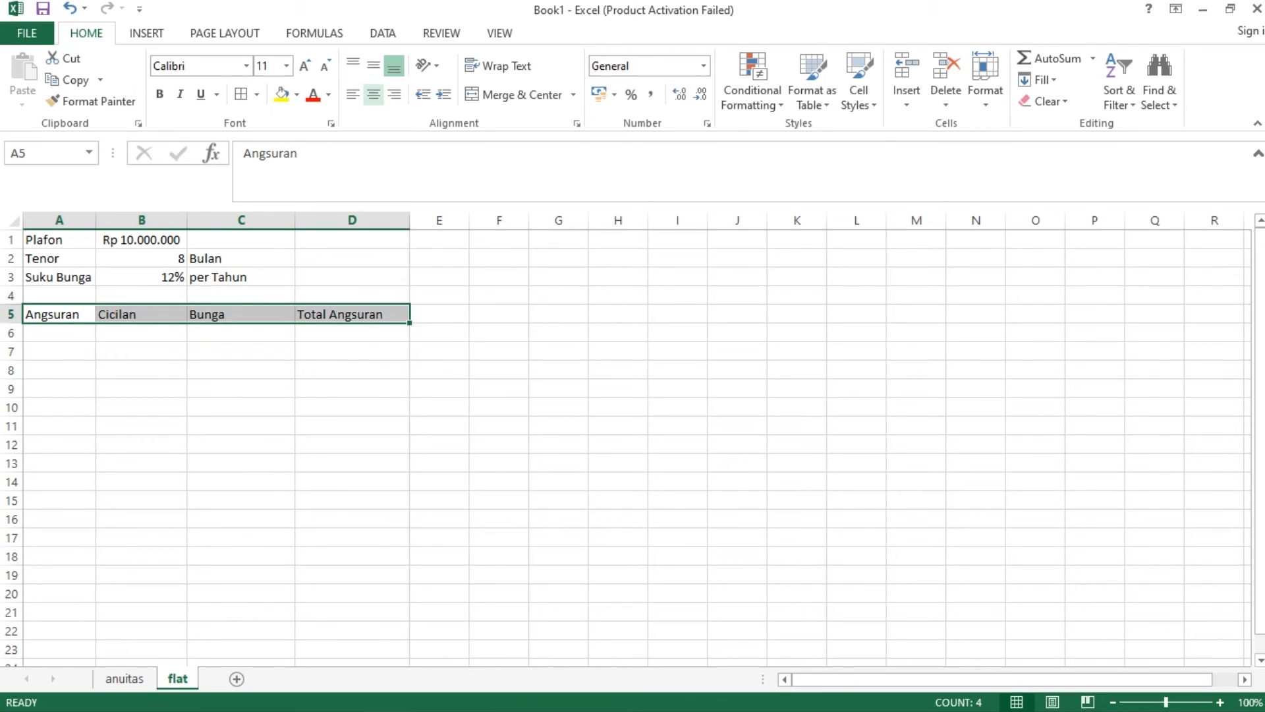
pyautogui.click(373, 95)
pyautogui.click(374, 66)
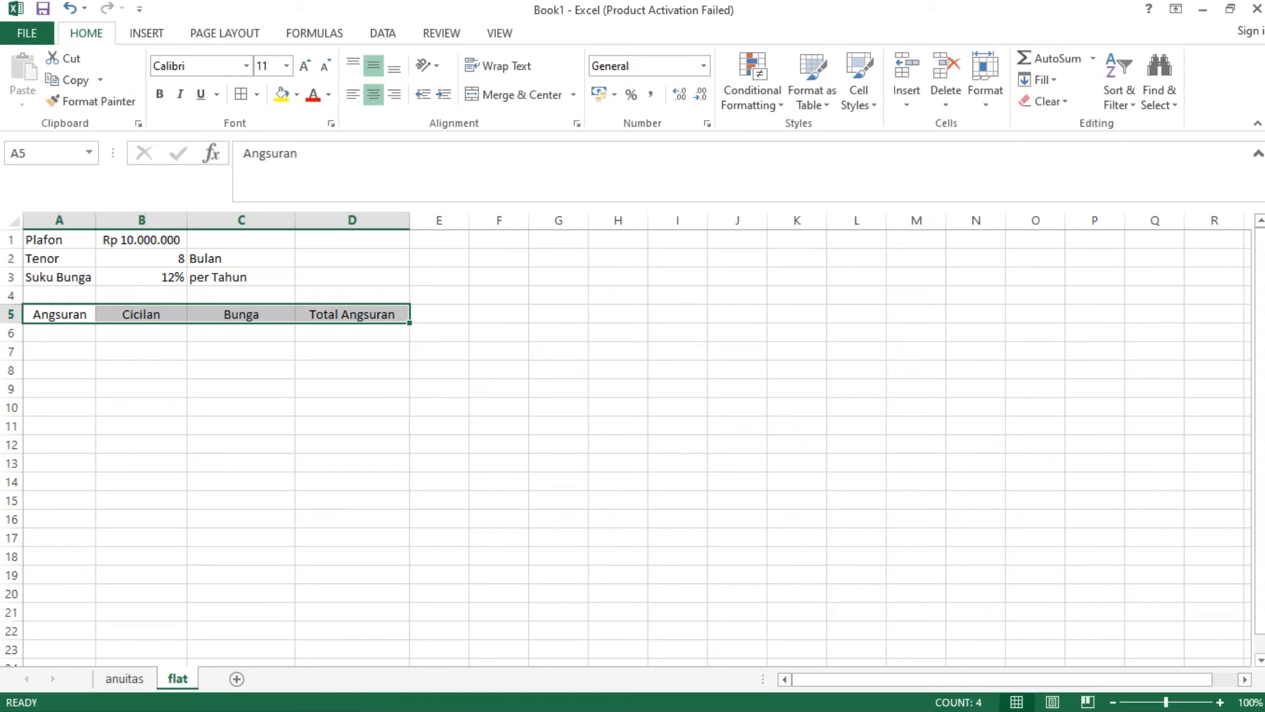
# Apply borders to all cells of the instalment table A5:D14
pyautogui.moveTo(60, 315); pyautogui.dragTo(356, 484)
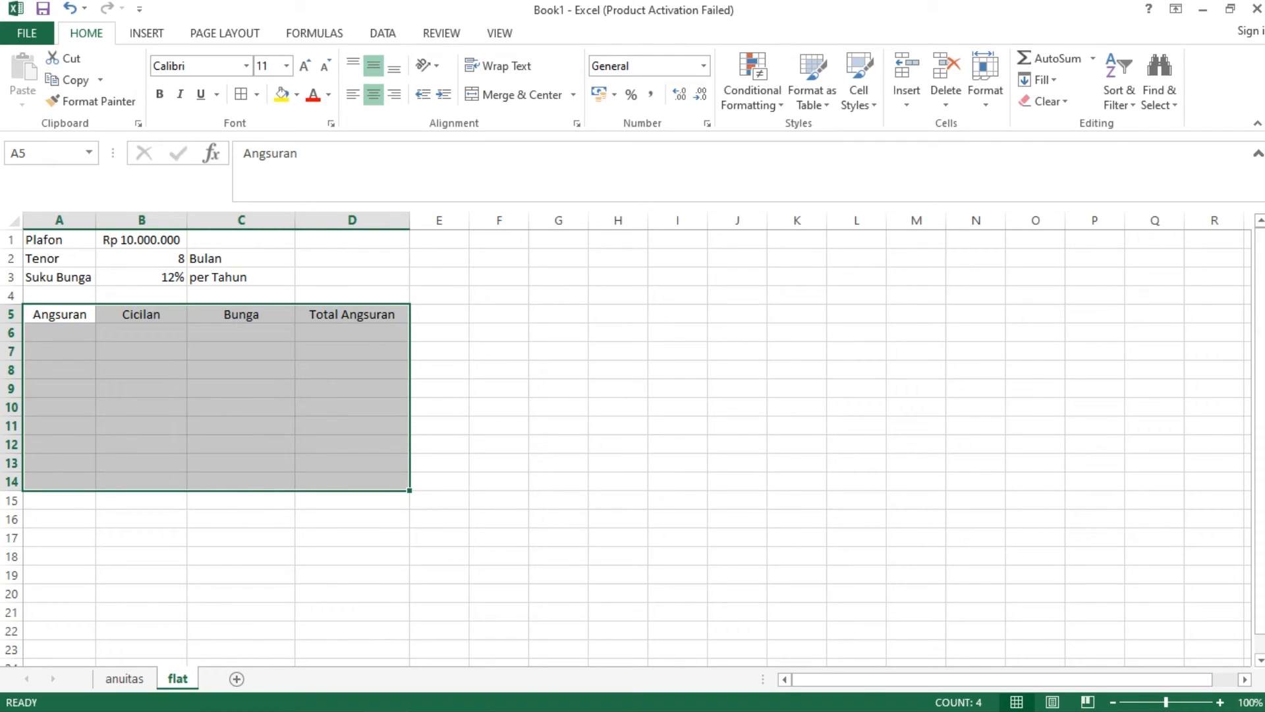
pyautogui.click(241, 94)
pyautogui.click(142, 407)
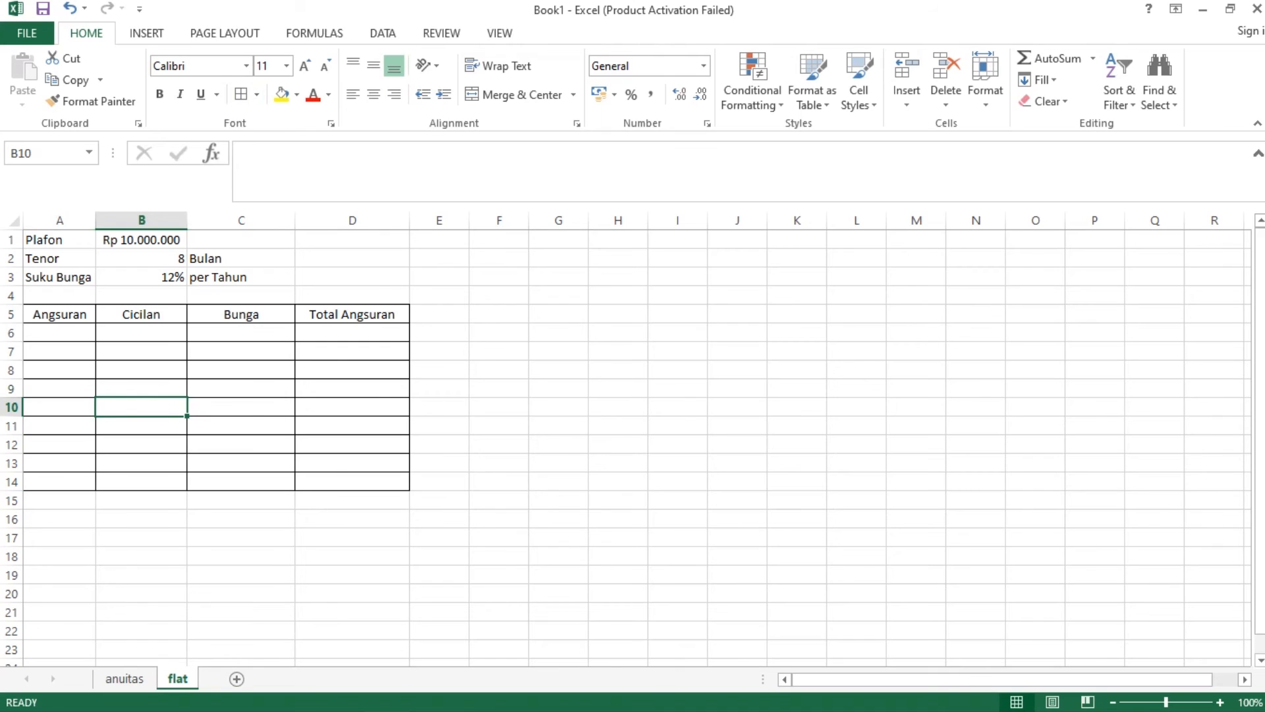
# Number the Angsuran column from 1 to 8 in A6:A13 and centre the numbers
pyautogui.click(60, 333)
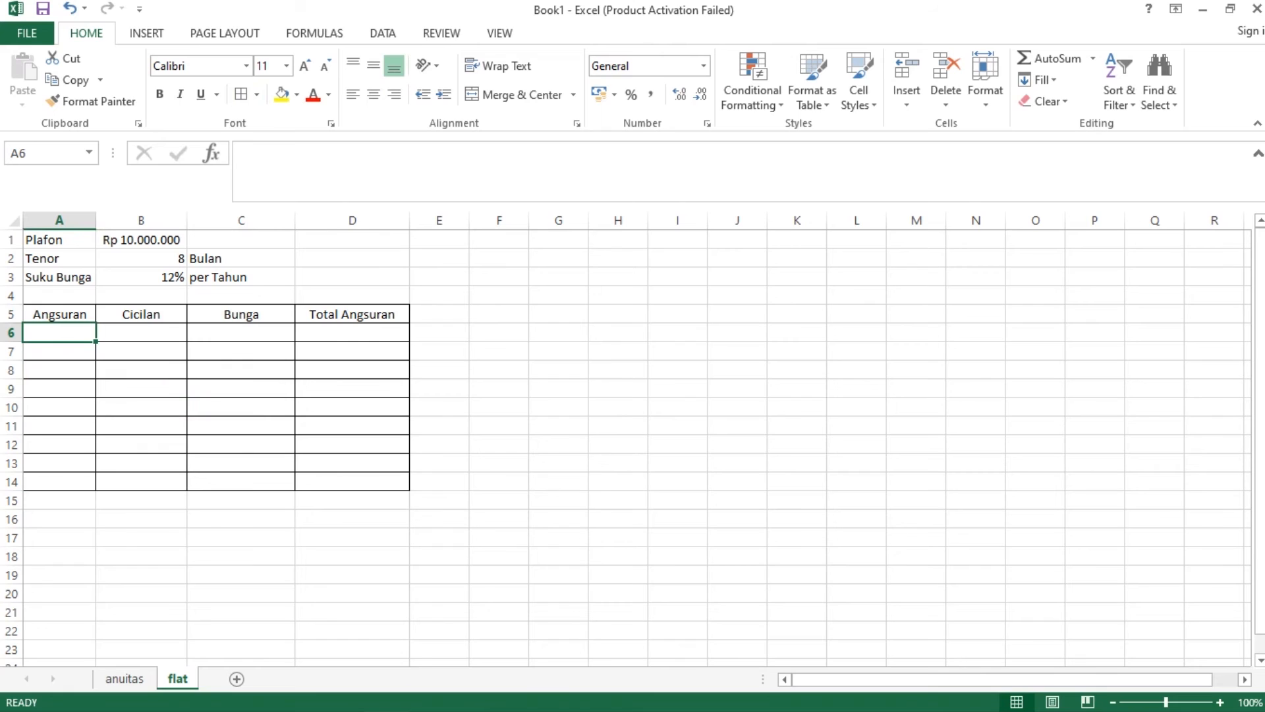
pyautogui.write('1')
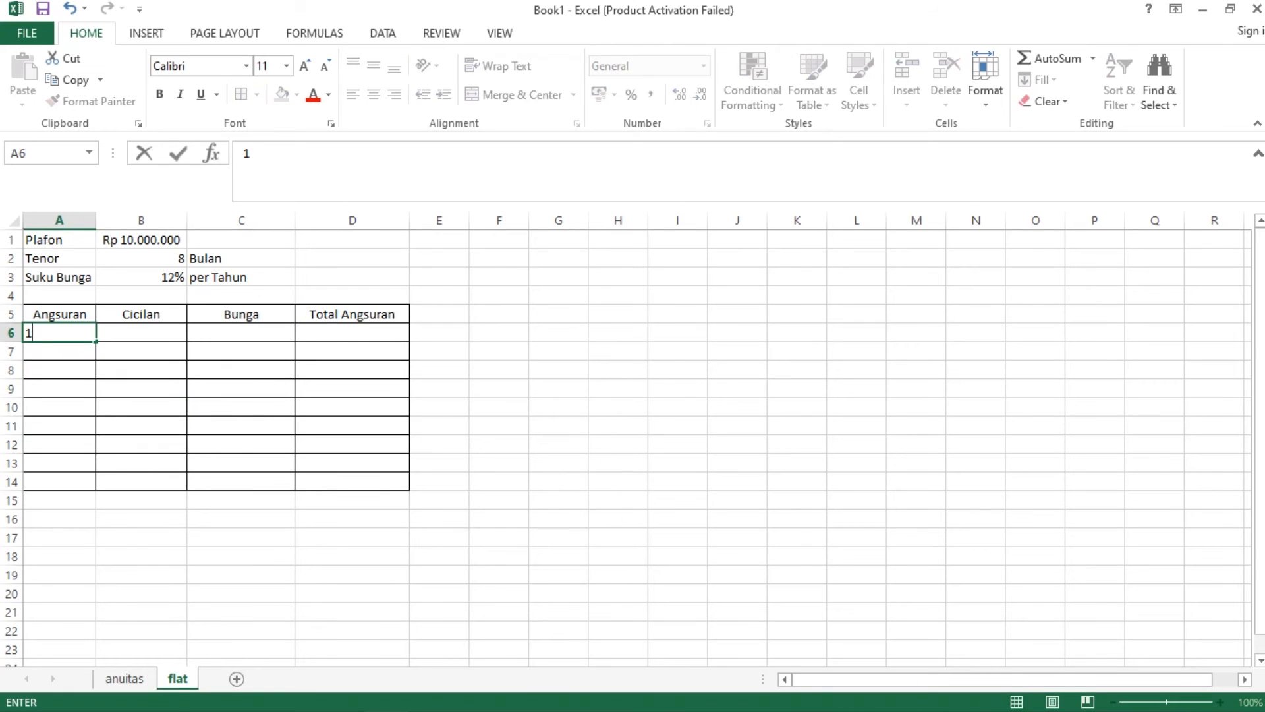
pyautogui.press('Return')
pyautogui.write('2')
pyautogui.press('Return')
pyautogui.moveTo(60, 333); pyautogui.dragTo(96, 469)
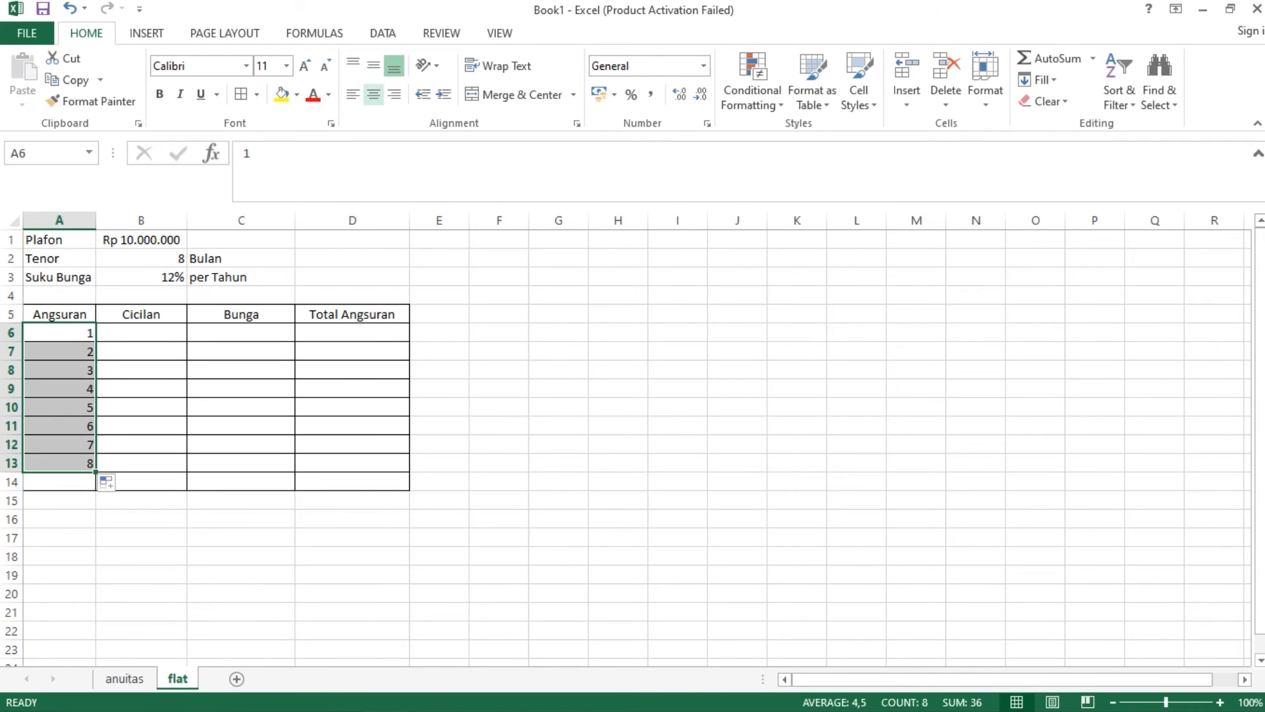
pyautogui.click(374, 94)
pyautogui.click(141, 426)
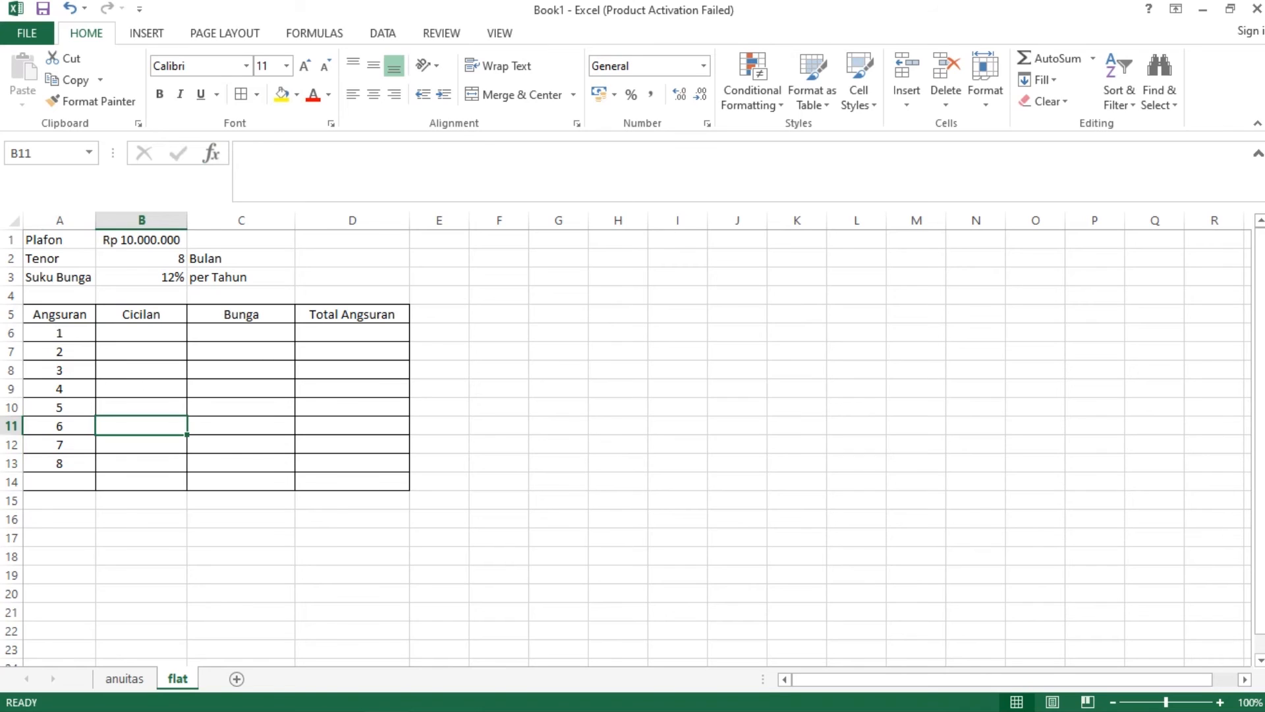
# Calculate the first Cicilan in B6 by dividing Plafon by Tenor with absolute references: =$B$1/$B$2
pyautogui.click(141, 333)
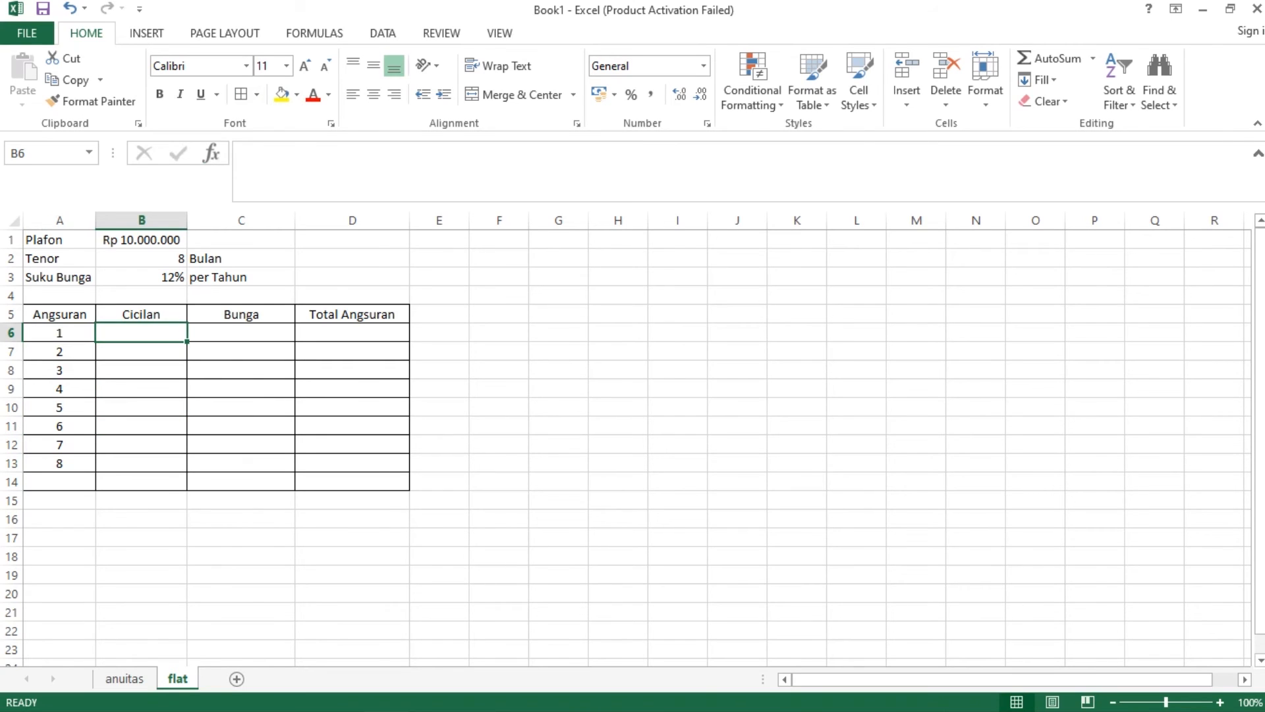
pyautogui.write('=')
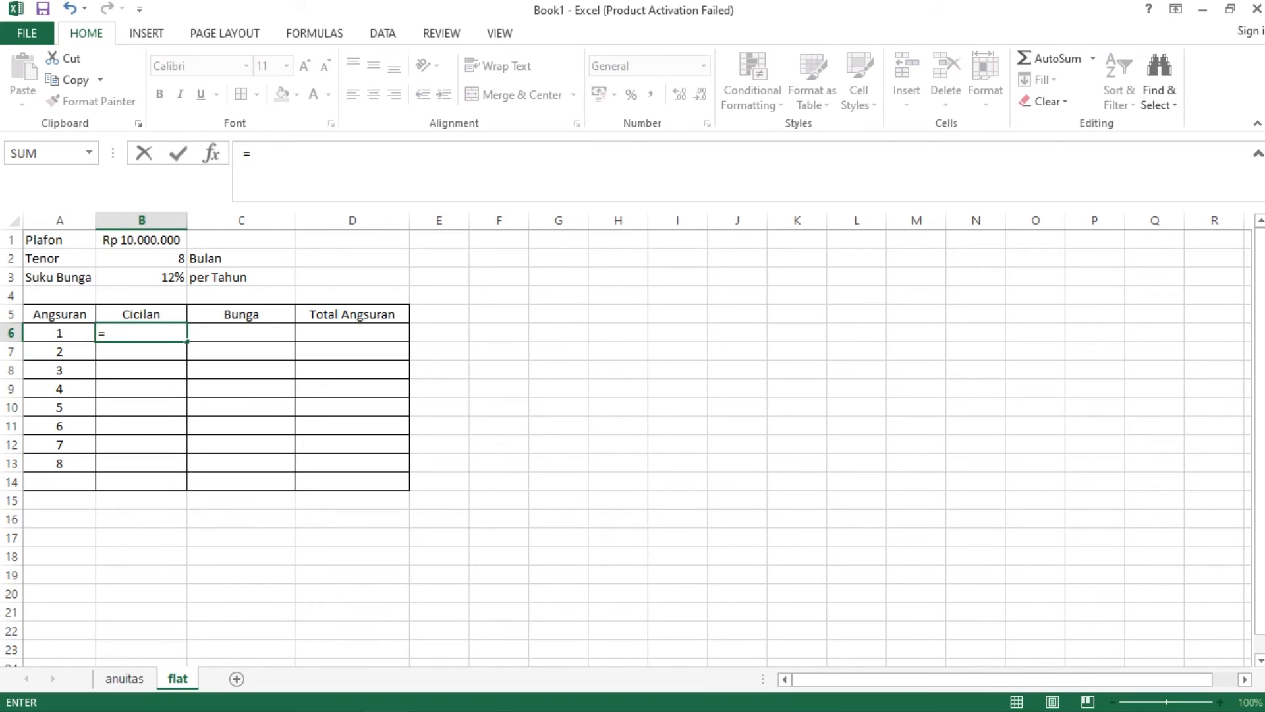
pyautogui.click(141, 240)
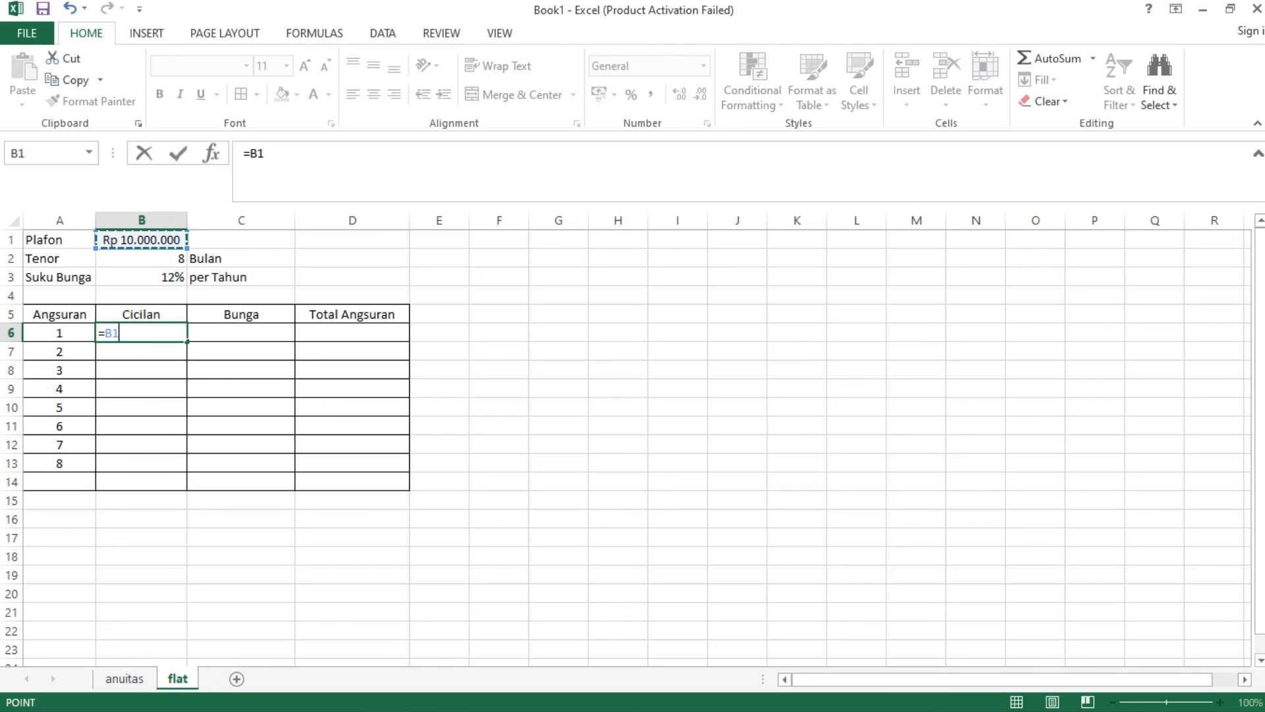
pyautogui.write('/')
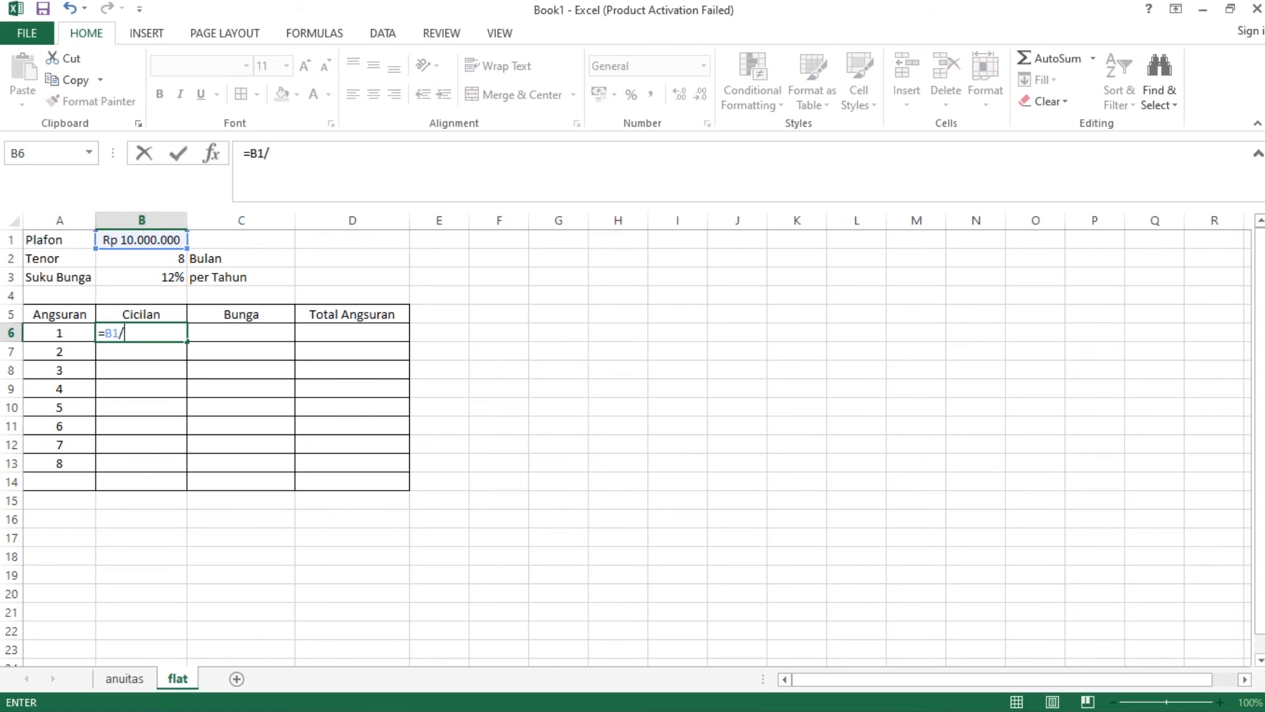
pyautogui.click(141, 259)
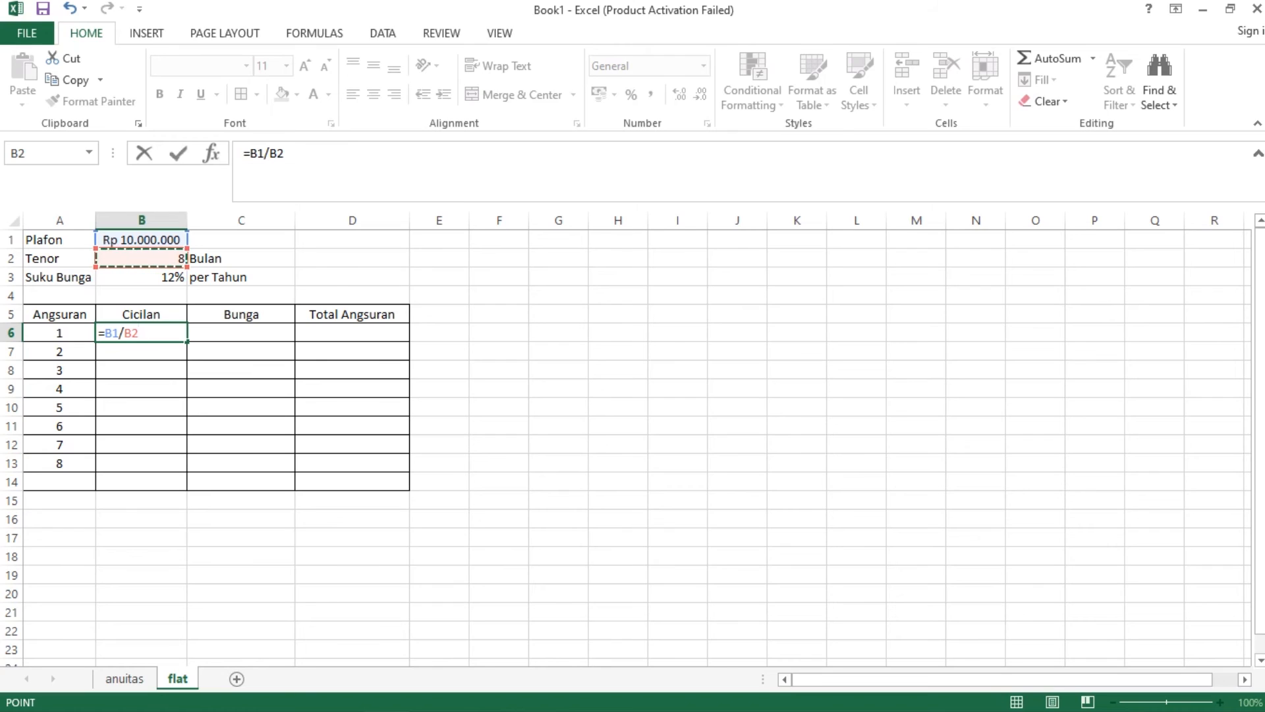
pyautogui.doubleClick(112, 334)
pyautogui.moveTo(121, 333); pyautogui.dragTo(139, 334)
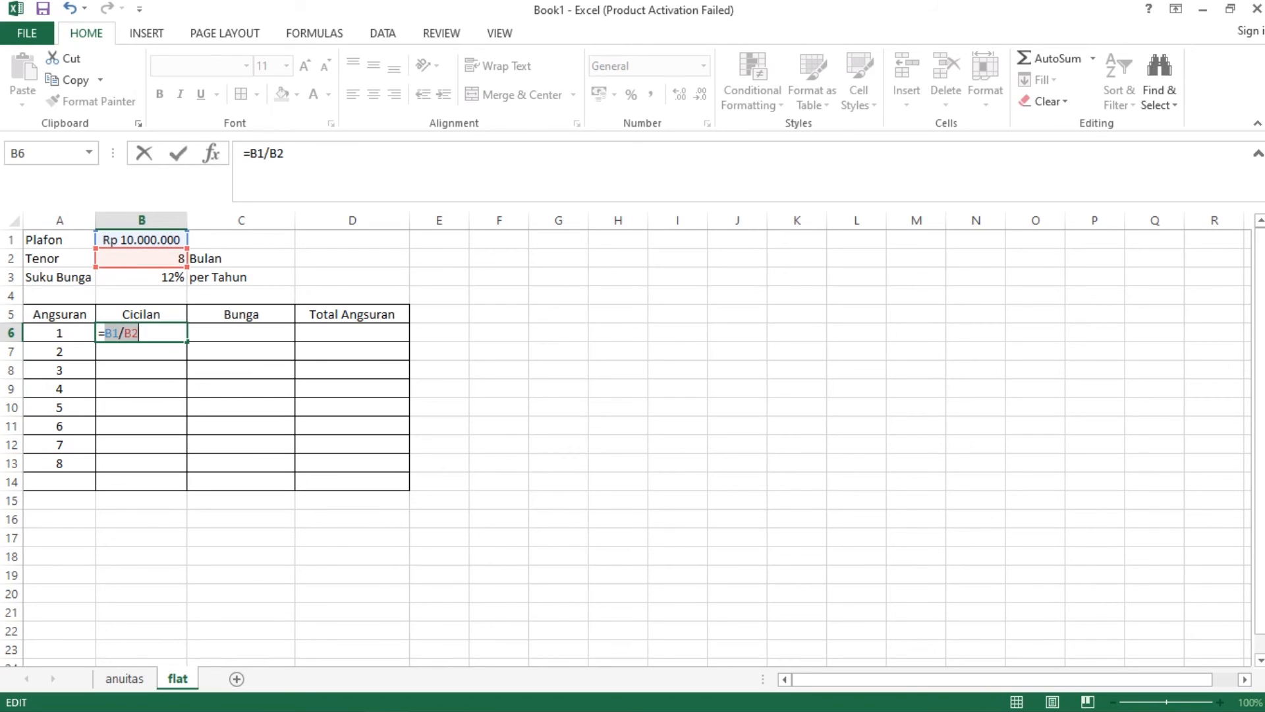
pyautogui.press('F4')
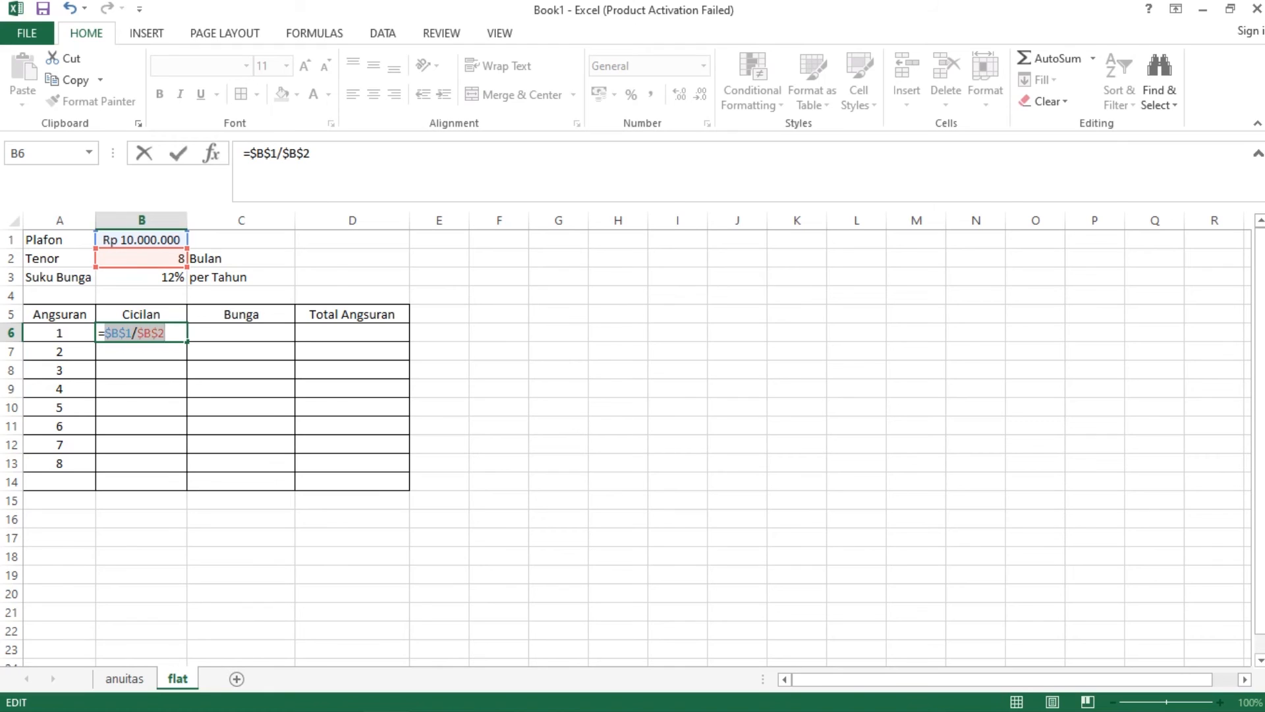
pyautogui.click(166, 333)
pyautogui.press('Return')
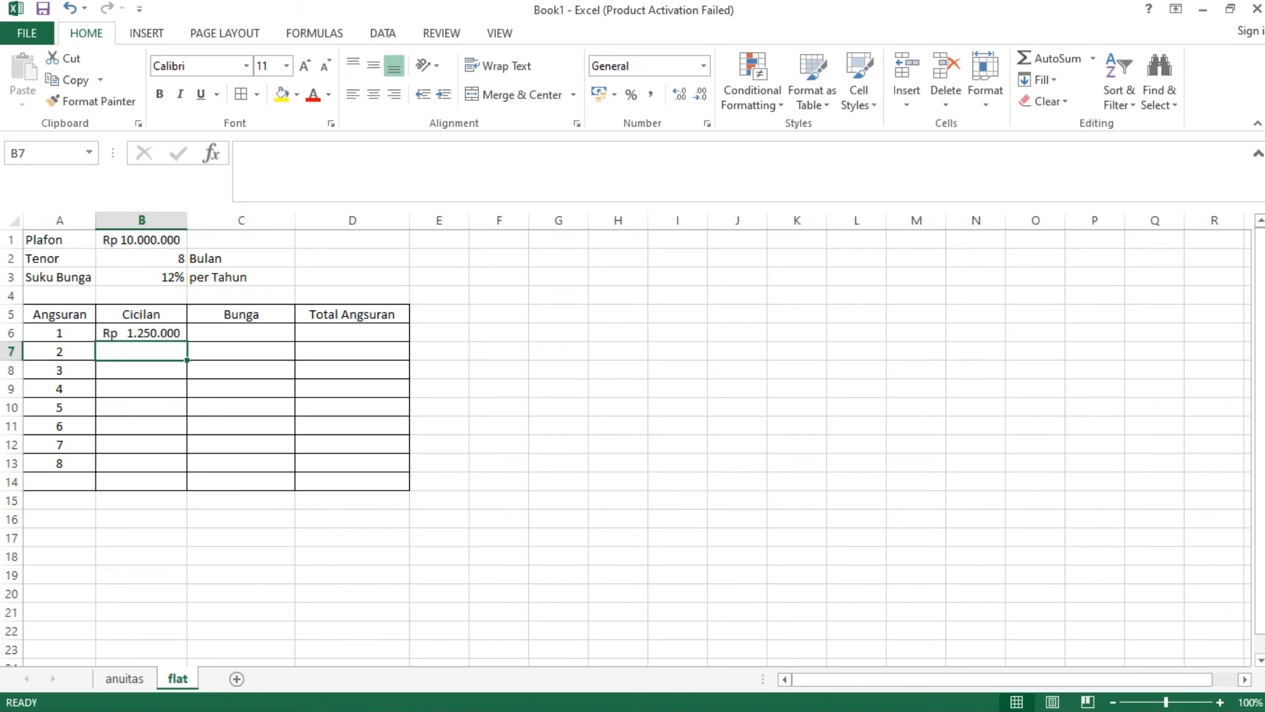
# Calculate the first month's Bunga in C6 from Plafon and Suku Bunga with absolute references: =$B$1*$B$3/12
pyautogui.click(241, 333)
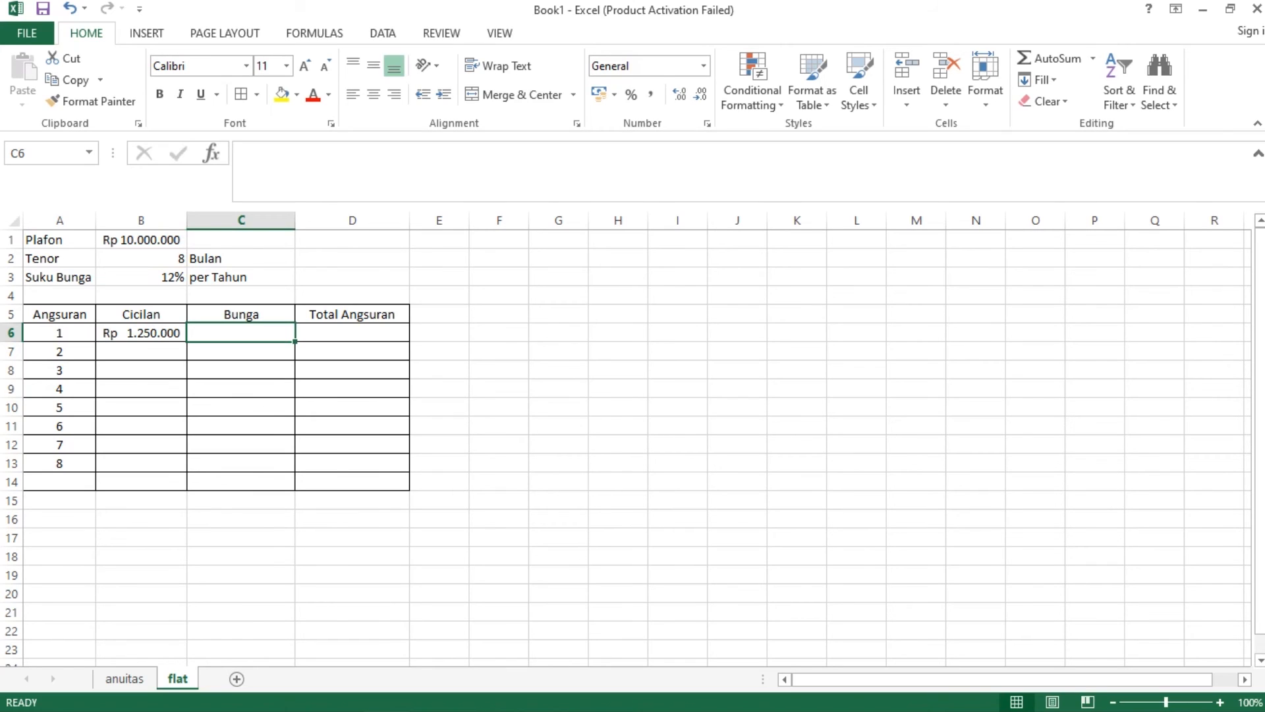
pyautogui.write('=')
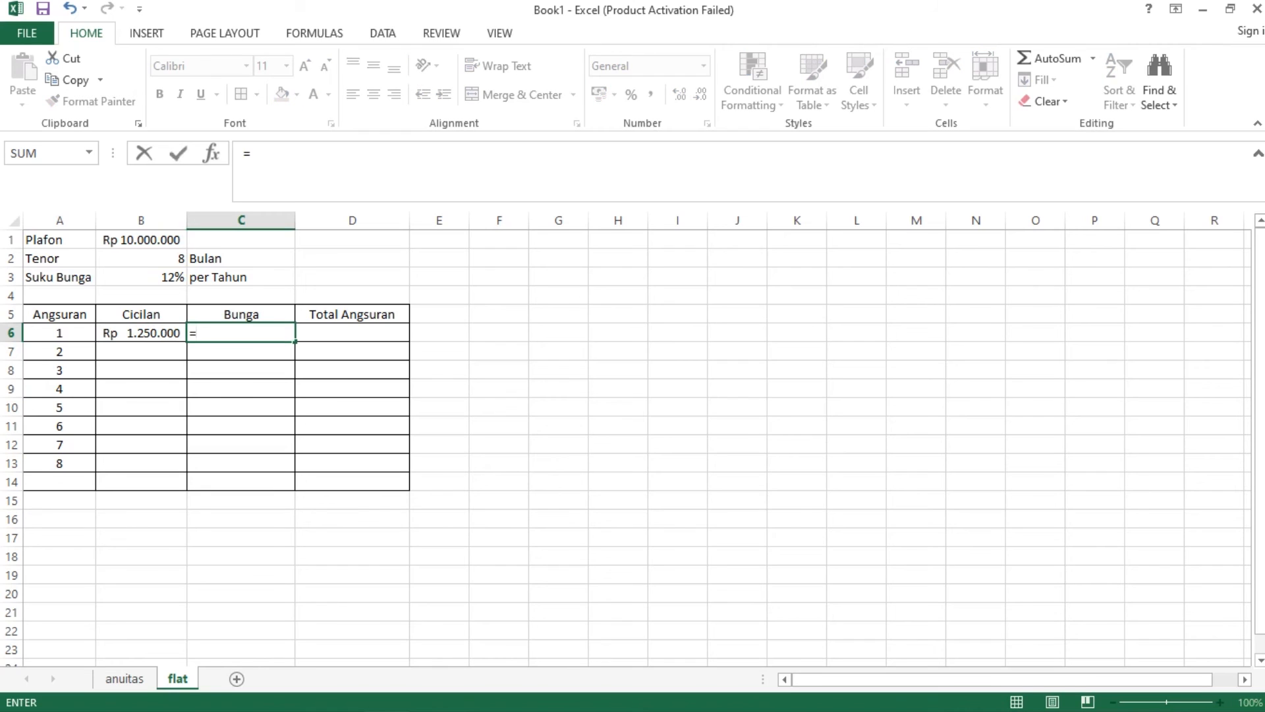
pyautogui.click(141, 240)
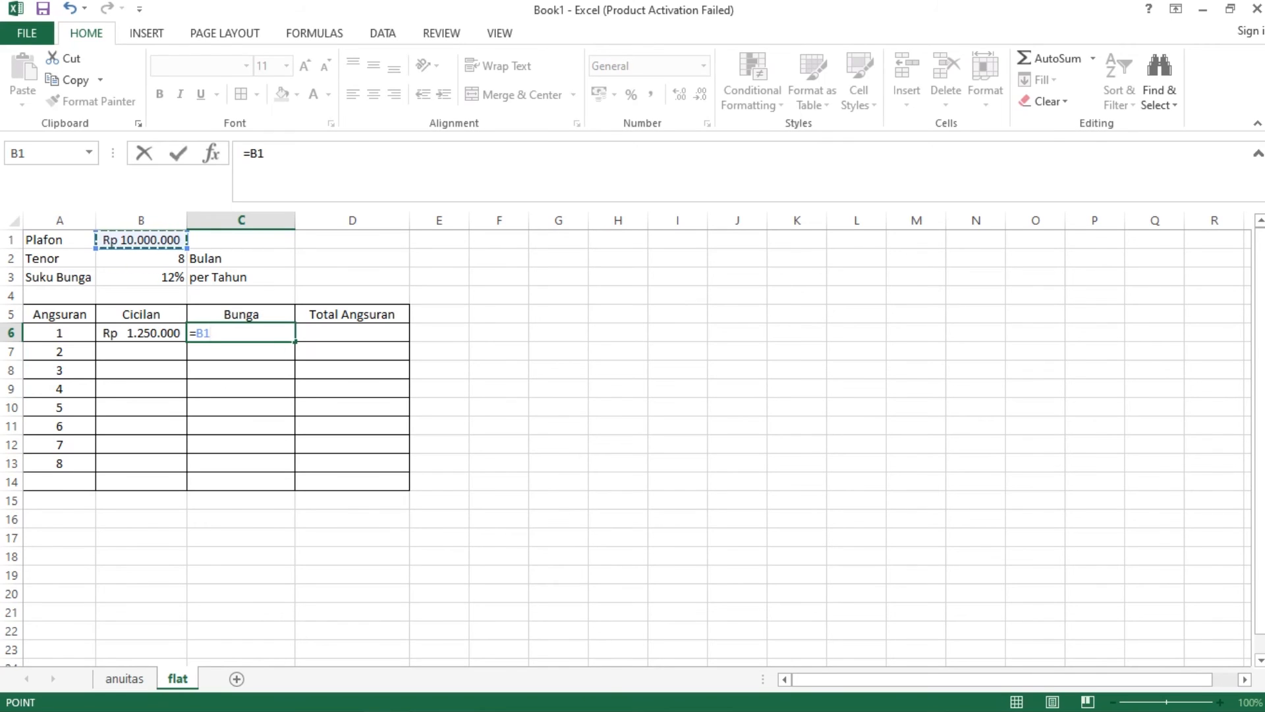
pyautogui.write('*')
pyautogui.click(141, 277)
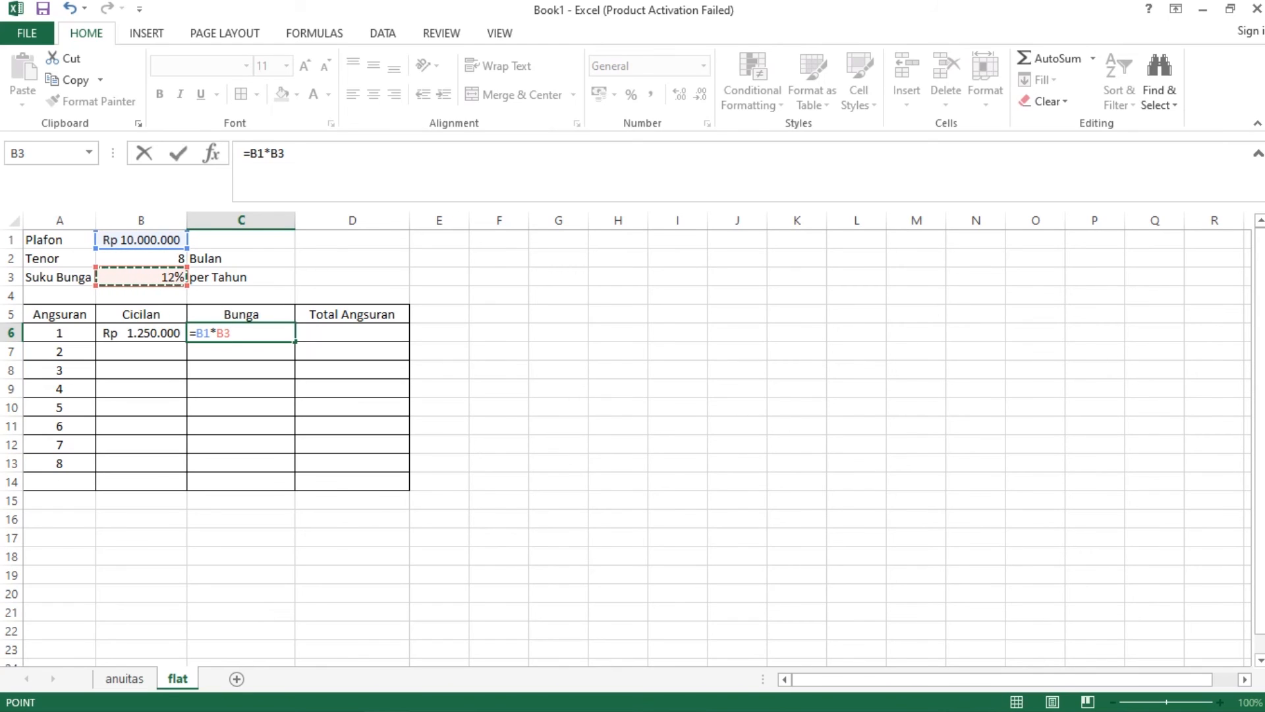
pyautogui.write('/')
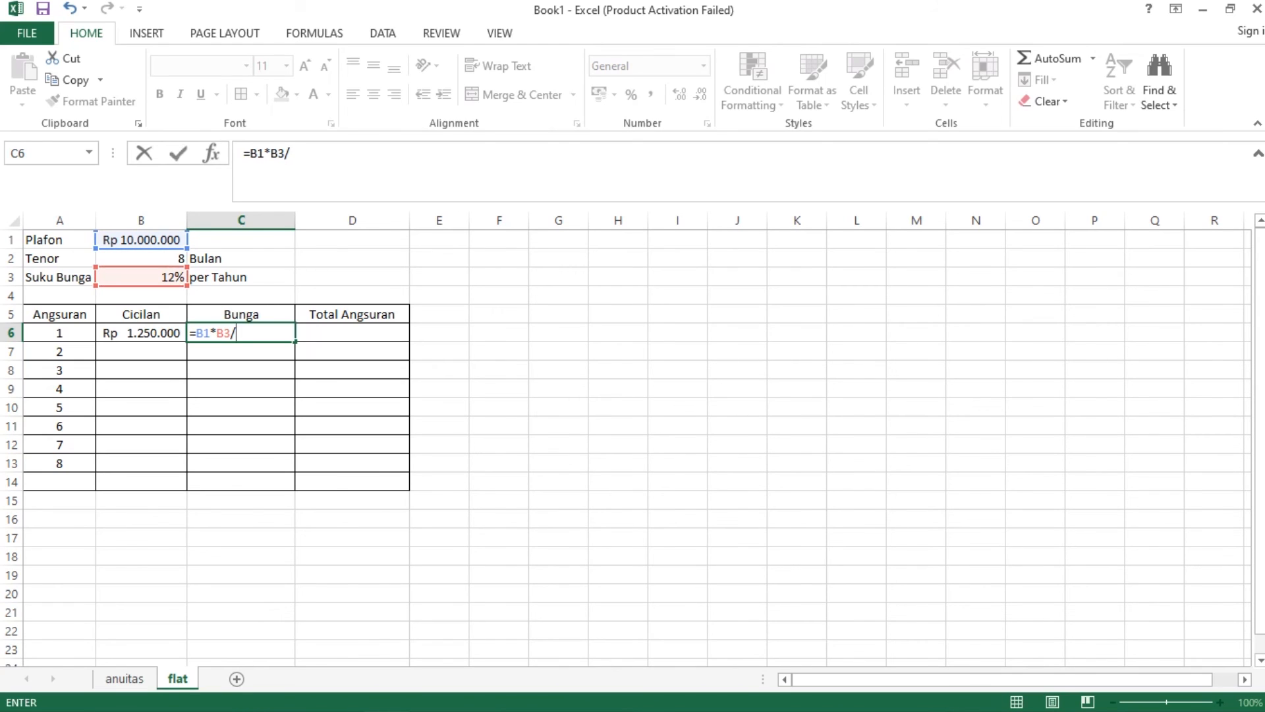
pyautogui.write('12')
pyautogui.moveTo(195, 333); pyautogui.dragTo(230, 333)
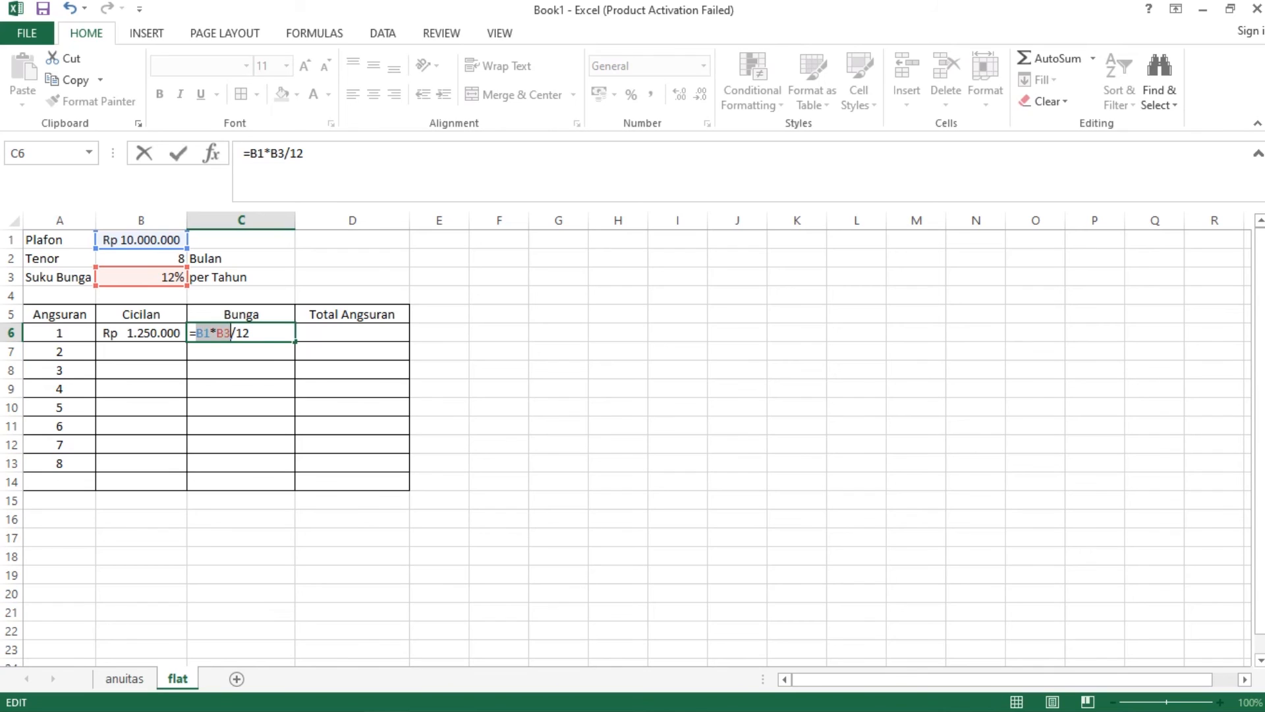
pyautogui.press('F4')
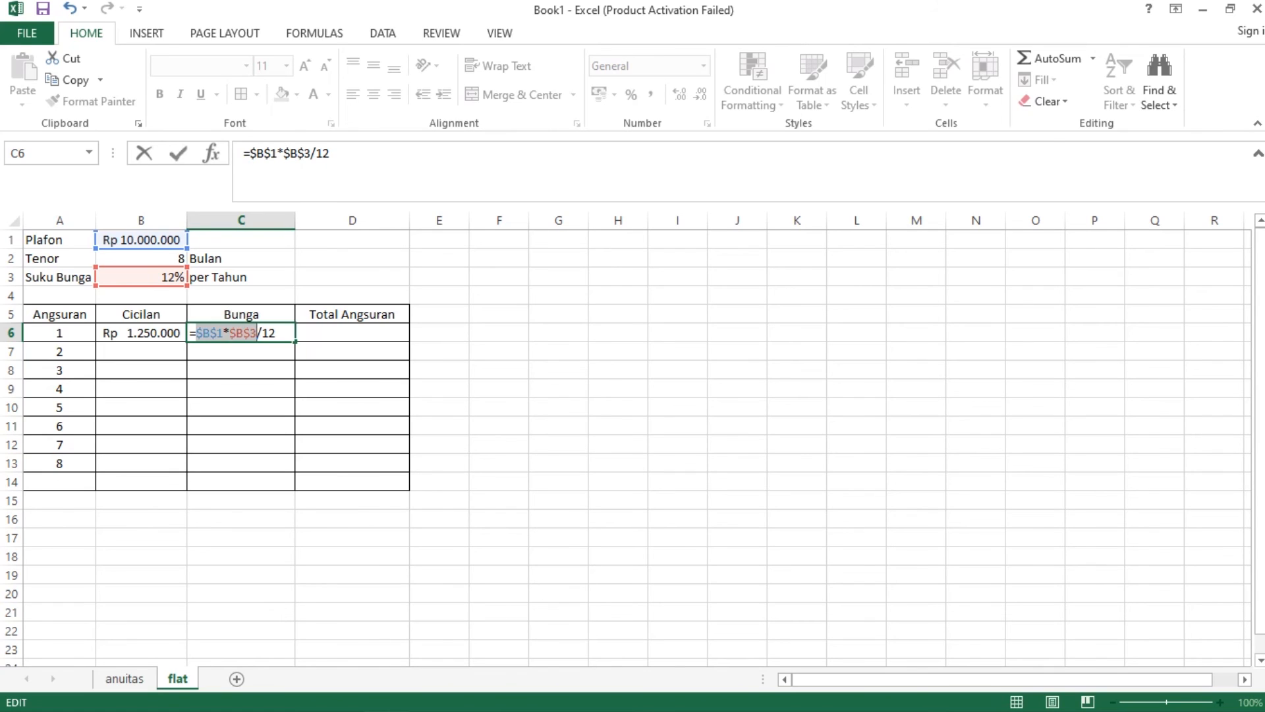
pyautogui.click(277, 333)
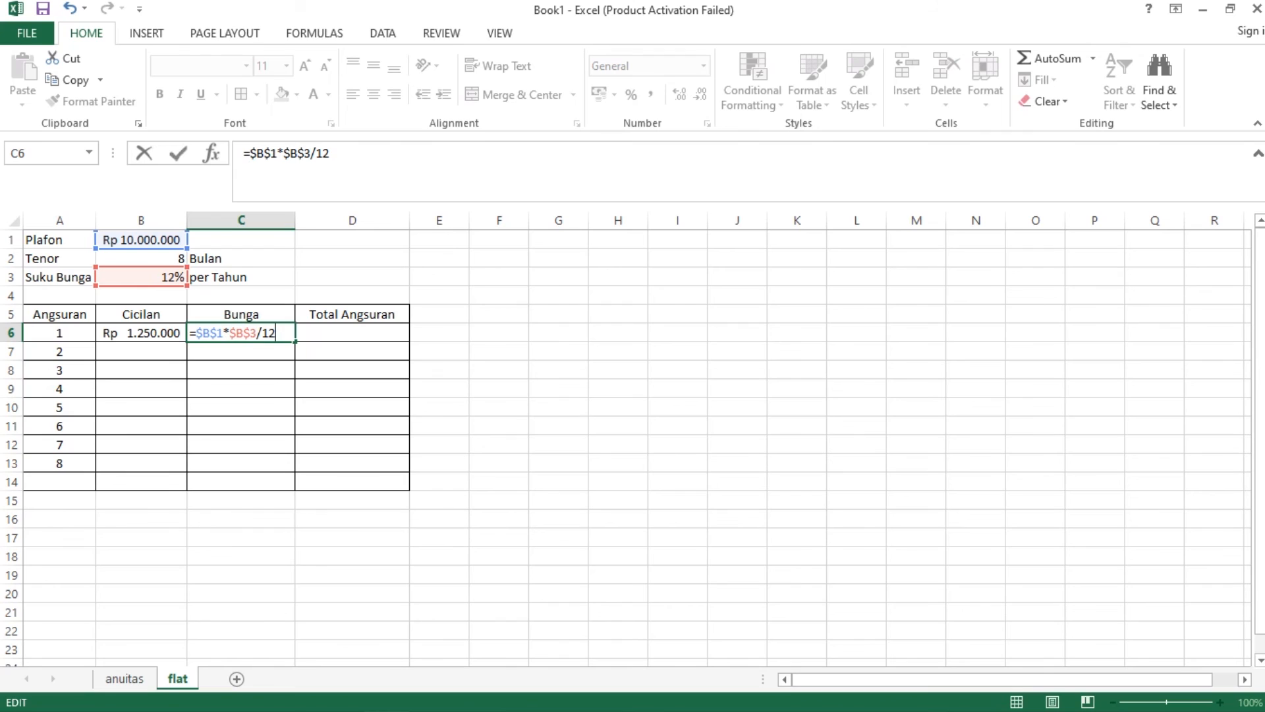
pyautogui.press('Return')
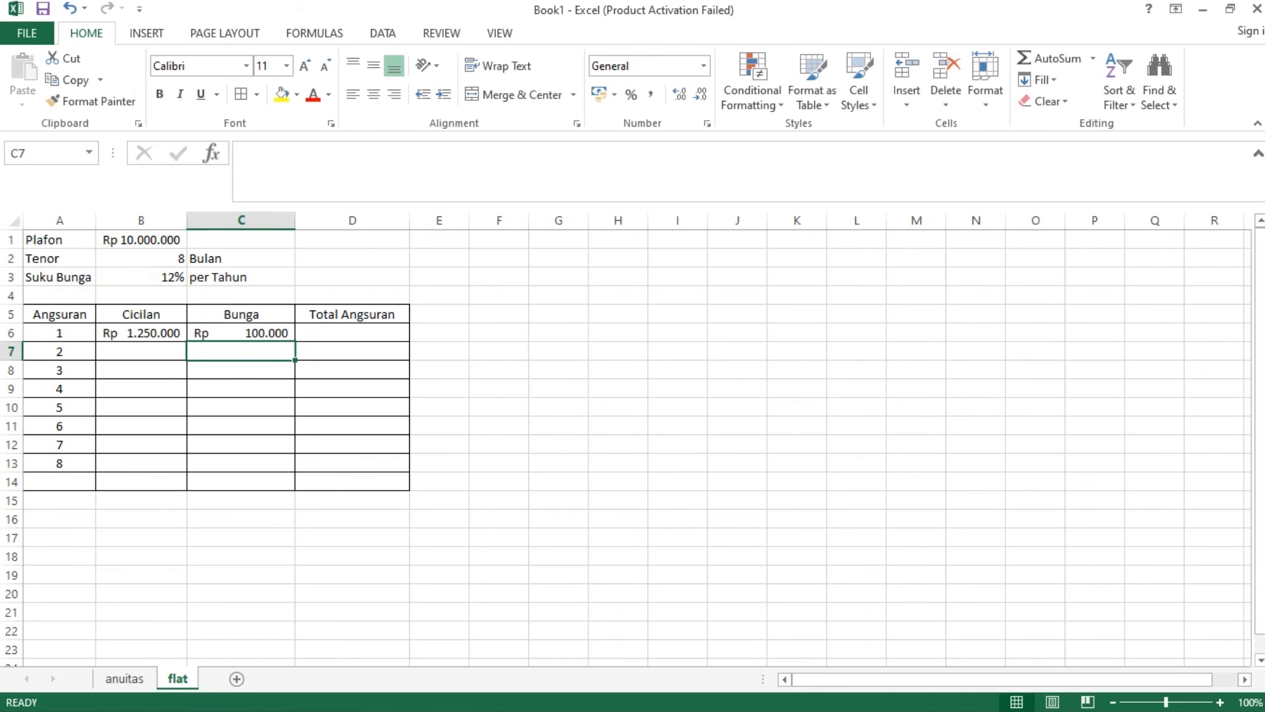
# Calculate the first Total Angsuran in D6 as Cicilan plus Bunga with =B6+C6
pyautogui.click(351, 333)
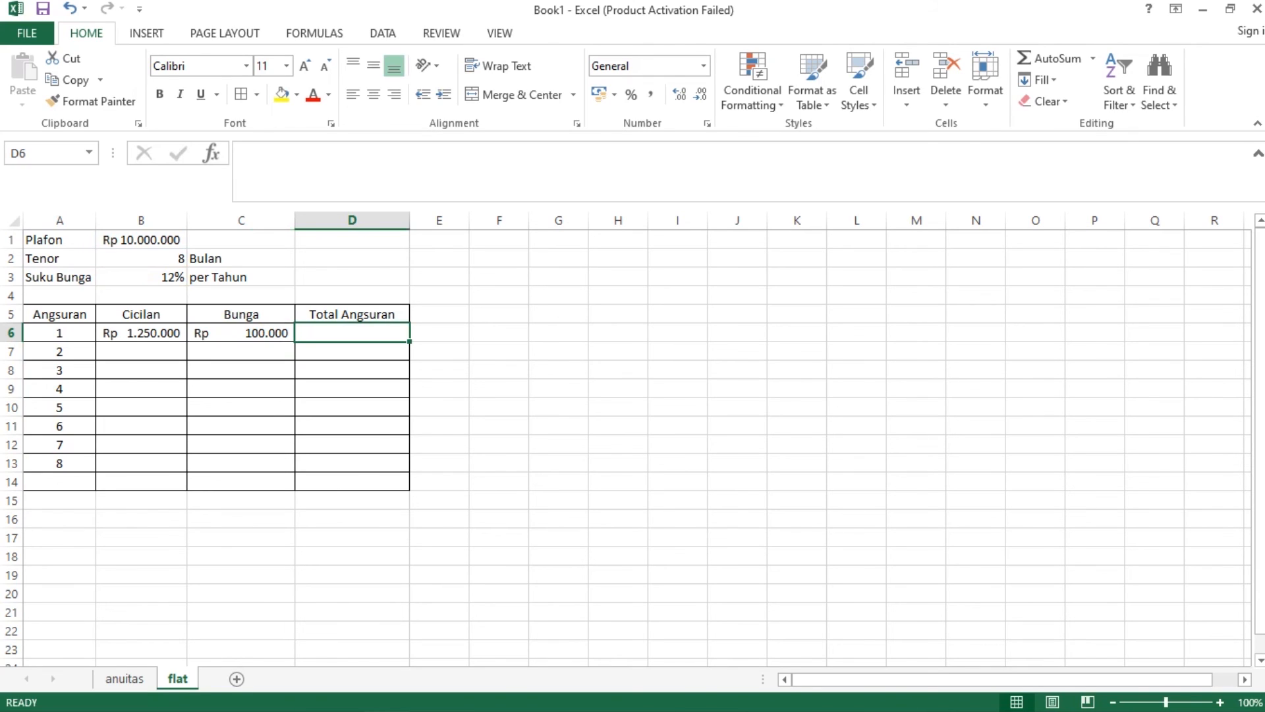
pyautogui.write('=')
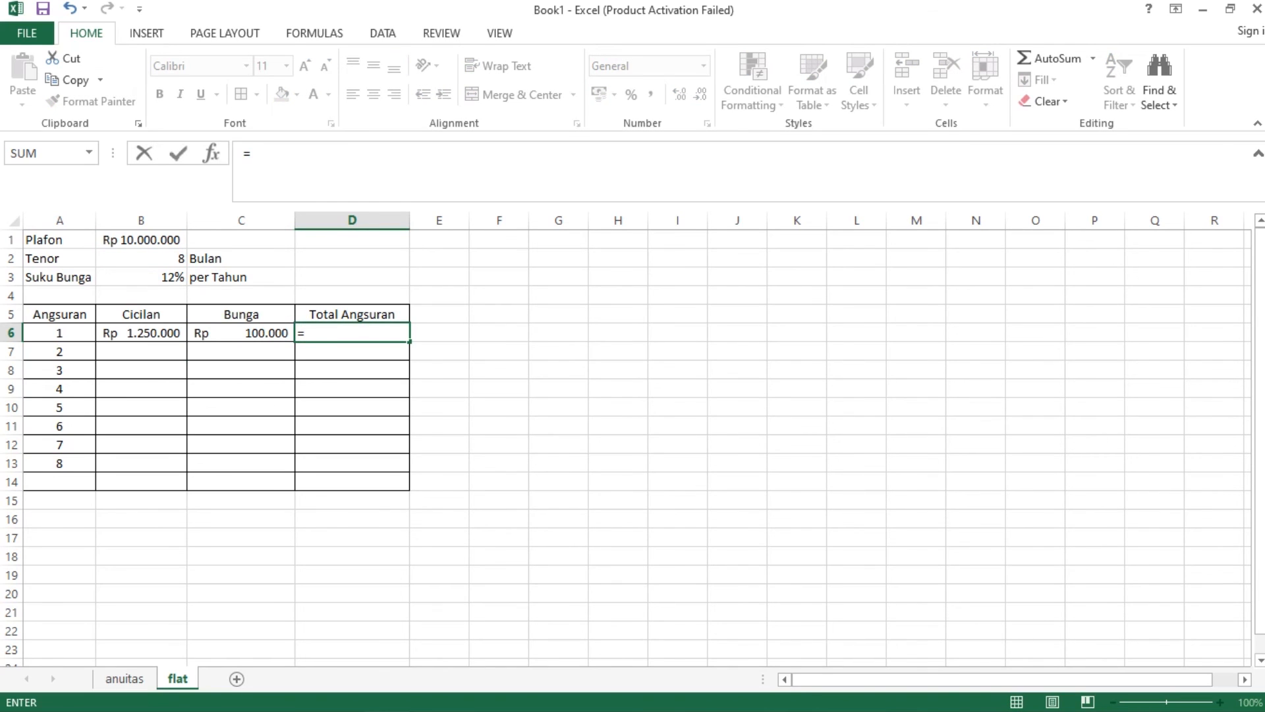
pyautogui.press('Left')
pyautogui.press('Left')
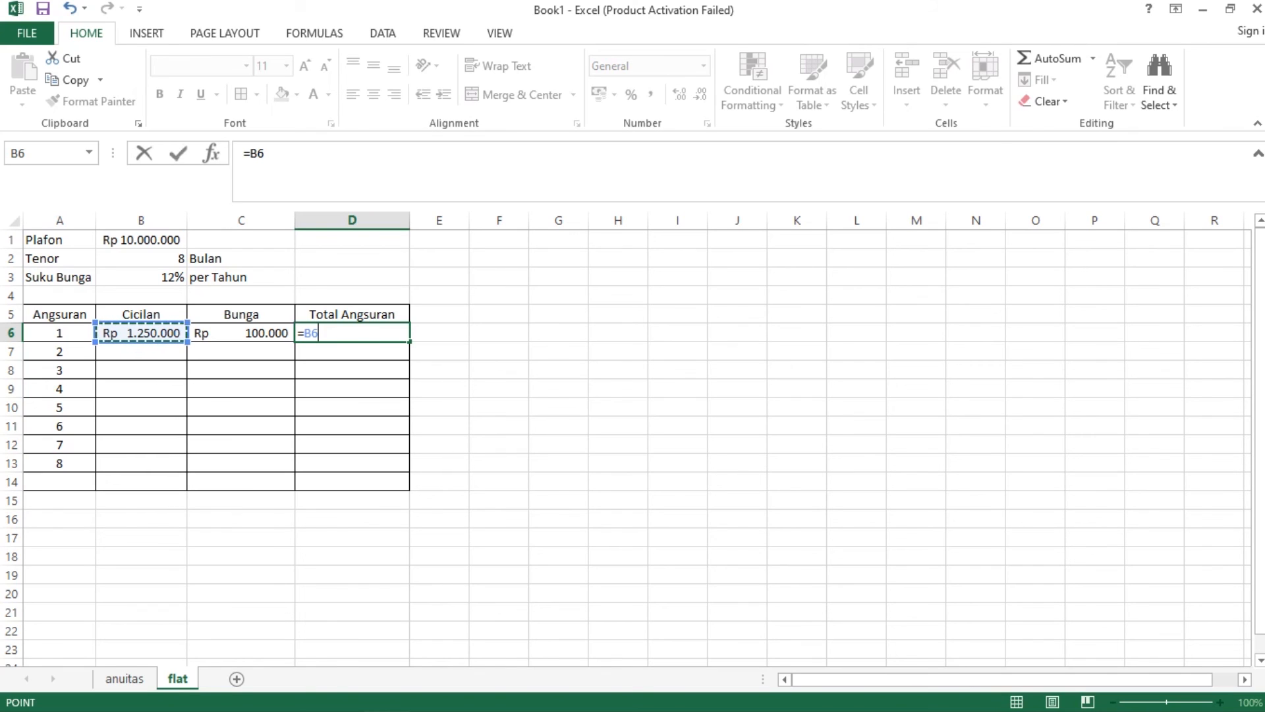
pyautogui.write('+')
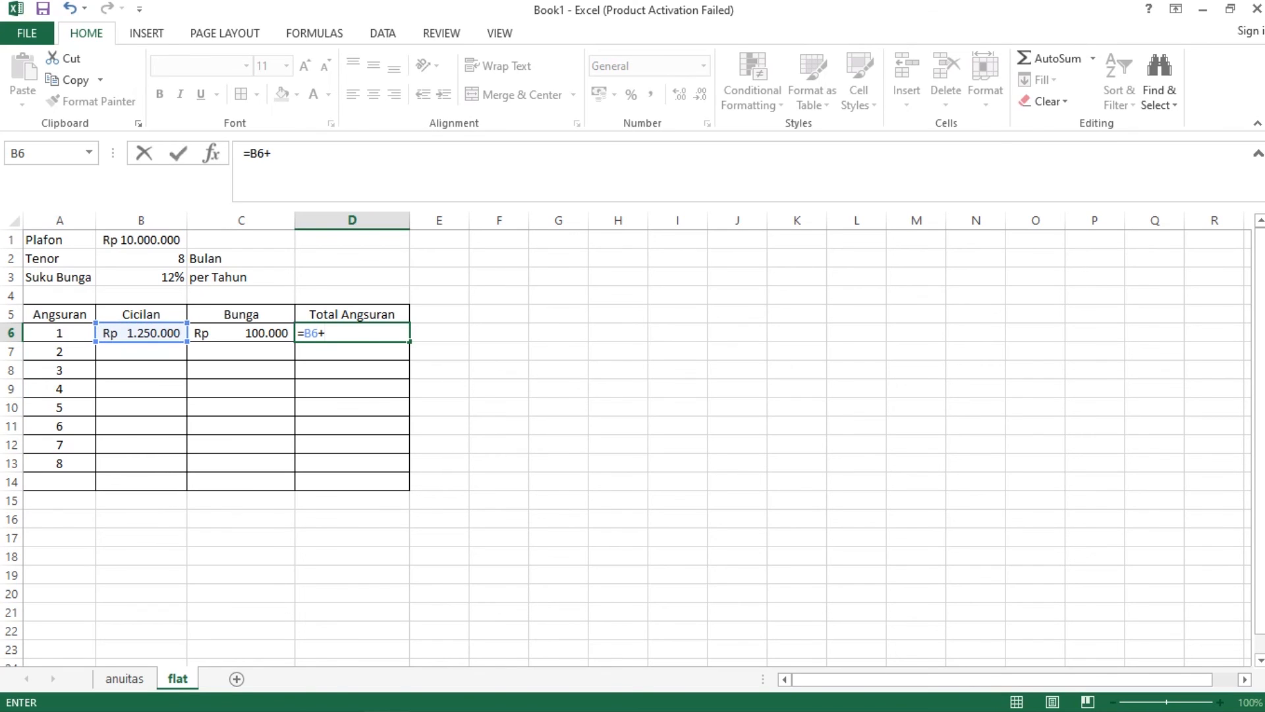
pyautogui.press('Left')
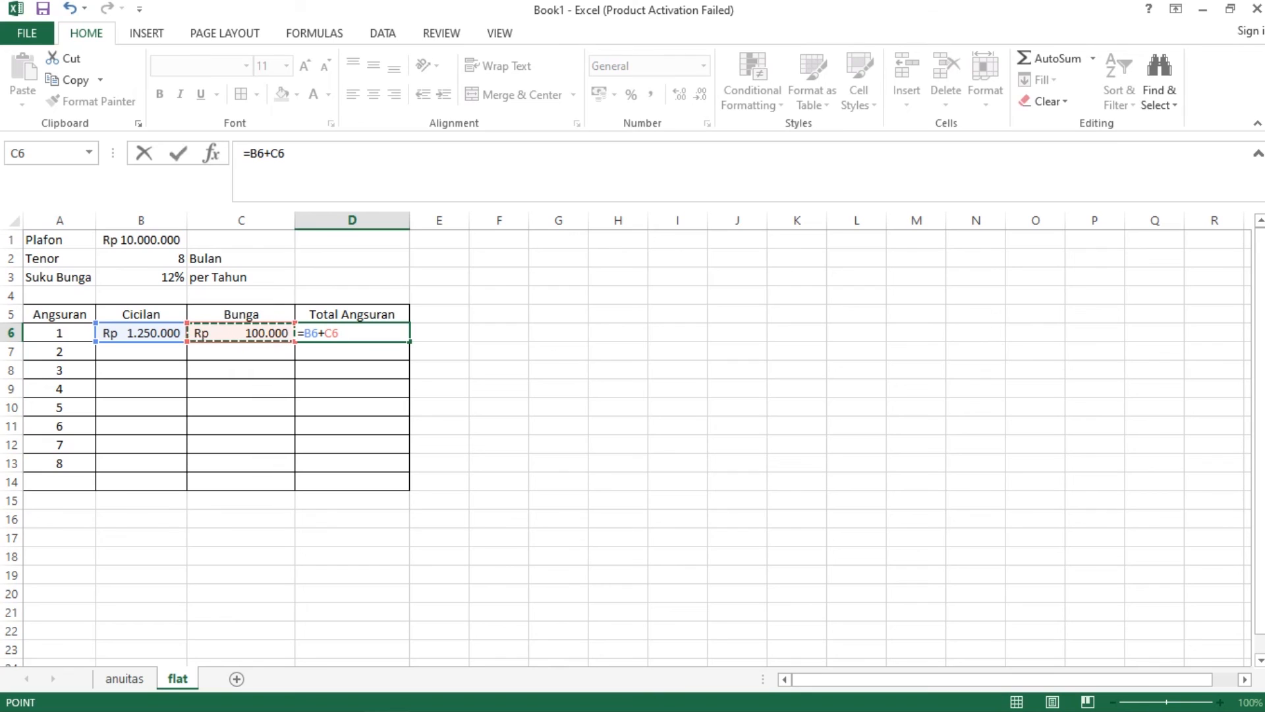
pyautogui.press('Return')
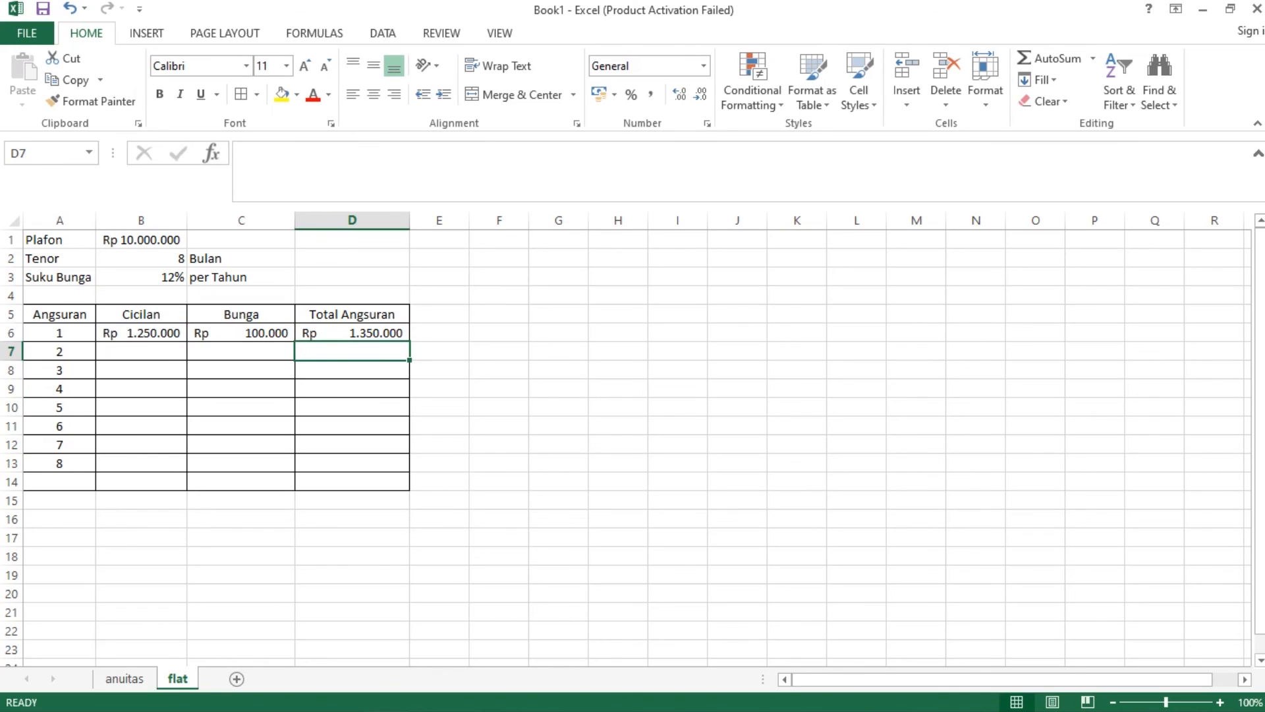
# Copy the formulas in B6:D6 down to row 13 for all eight instalments
pyautogui.click(352, 332)
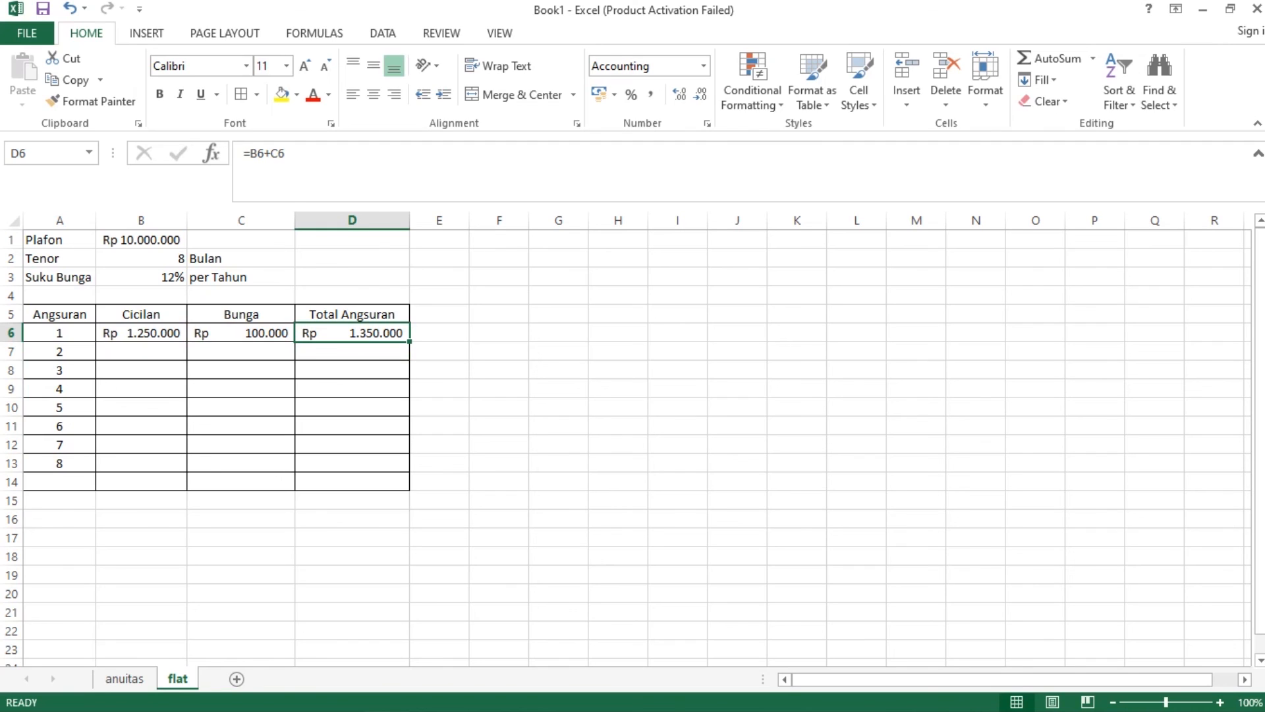
pyautogui.moveTo(141, 333); pyautogui.dragTo(409, 469)
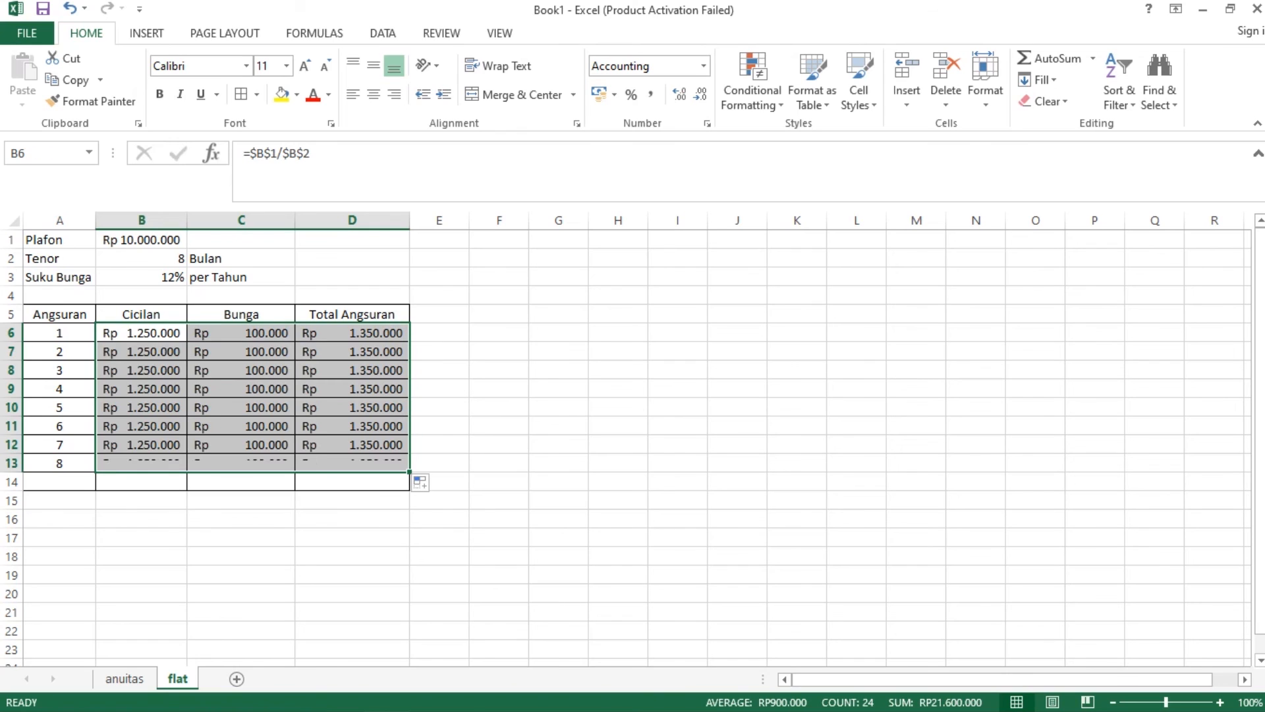
pyautogui.click(352, 482)
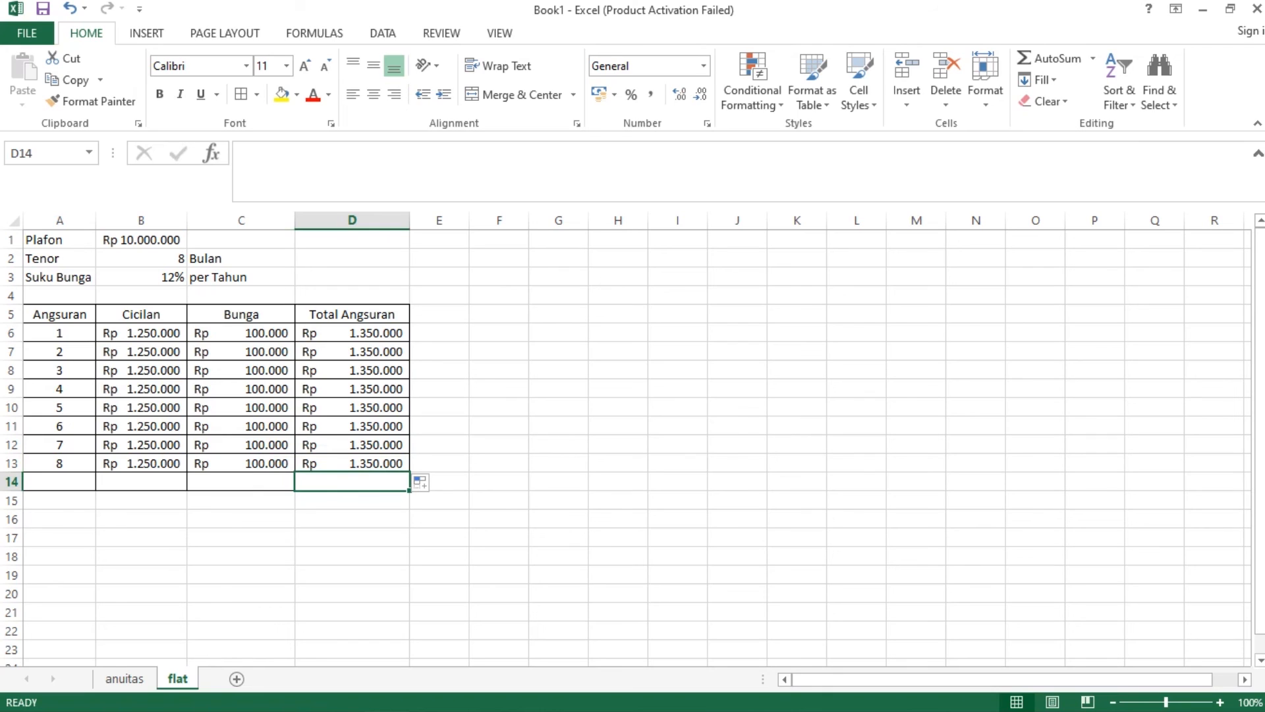
# Label the table's last row Jumlah in A14
pyautogui.click(59, 481)
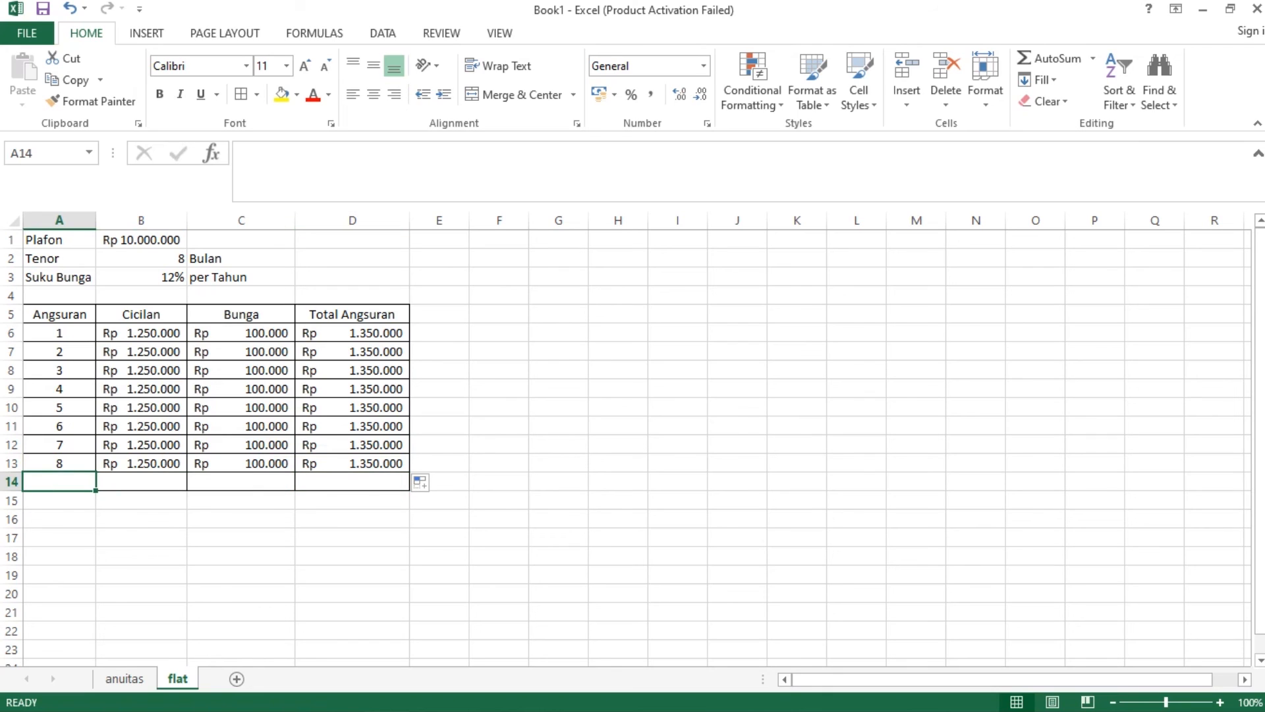
pyautogui.write('Jumalh')
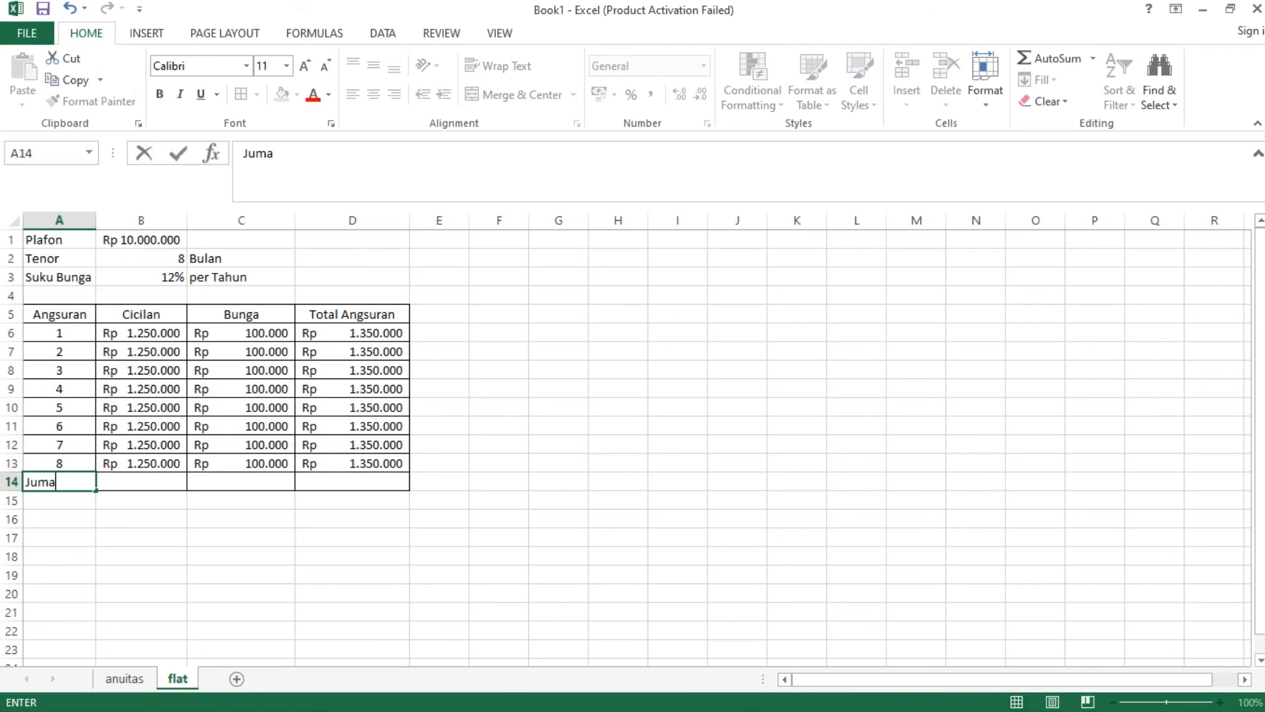
pyautogui.press('BackSpace')
pyautogui.press('BackSpace')
pyautogui.press('BackSpace')
pyautogui.write('lah')
pyautogui.press('Tab')
# Total the Cicilan column in B14 with =SUM(B6:B13) and select that total cell
pyautogui.write('S')
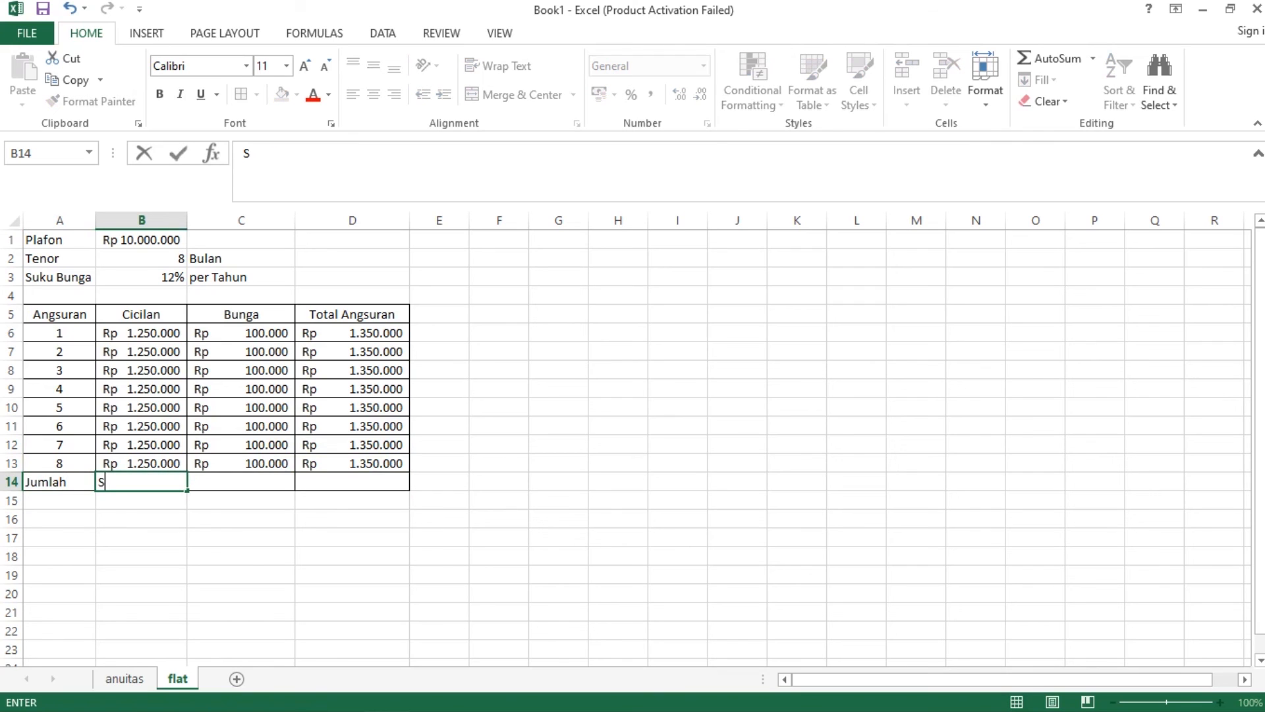
pyautogui.write('UM')
pyautogui.press('BackSpace')
pyautogui.press('BackSpace')
pyautogui.press('BackSpace')
pyautogui.write('=SUM')
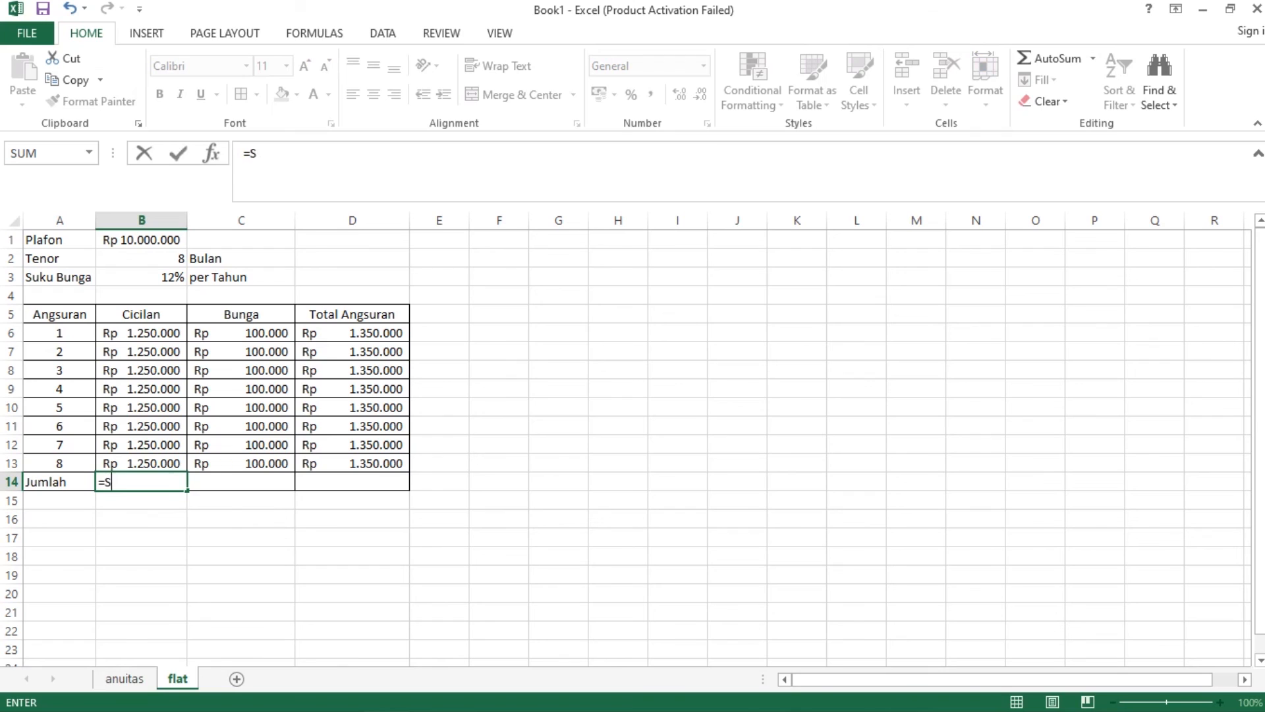
pyautogui.write('(')
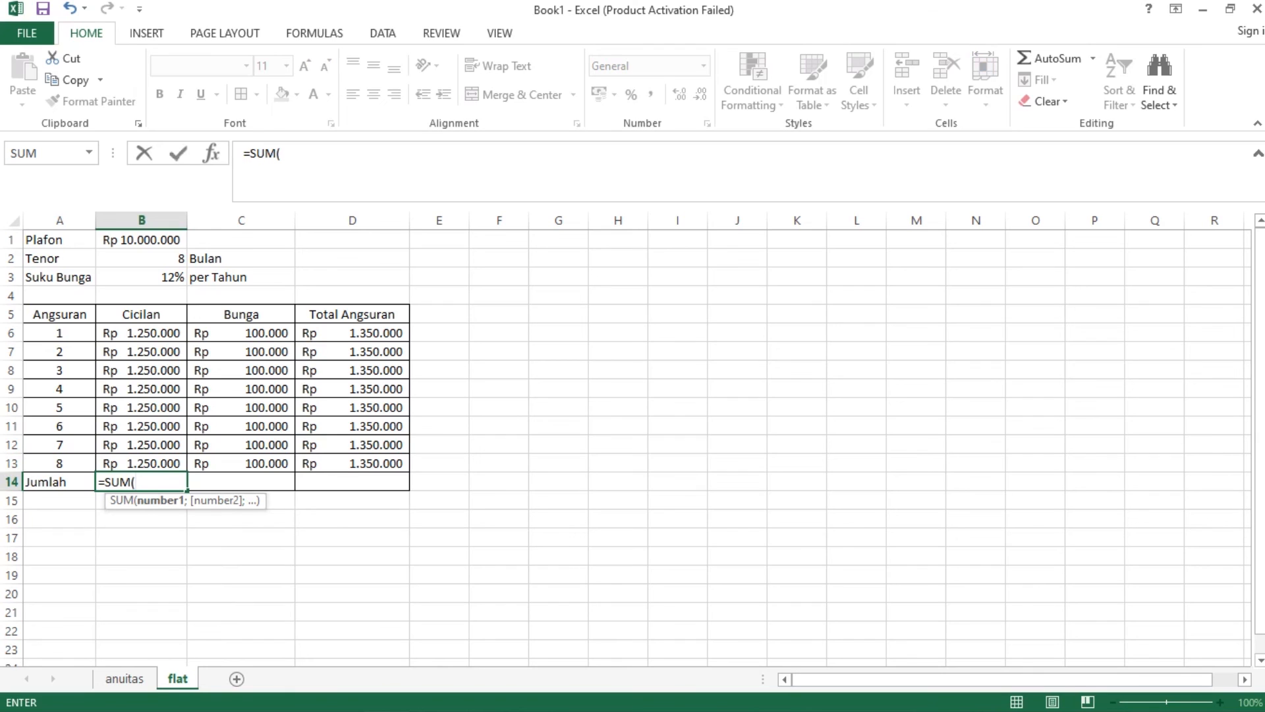
pyautogui.click(141, 333)
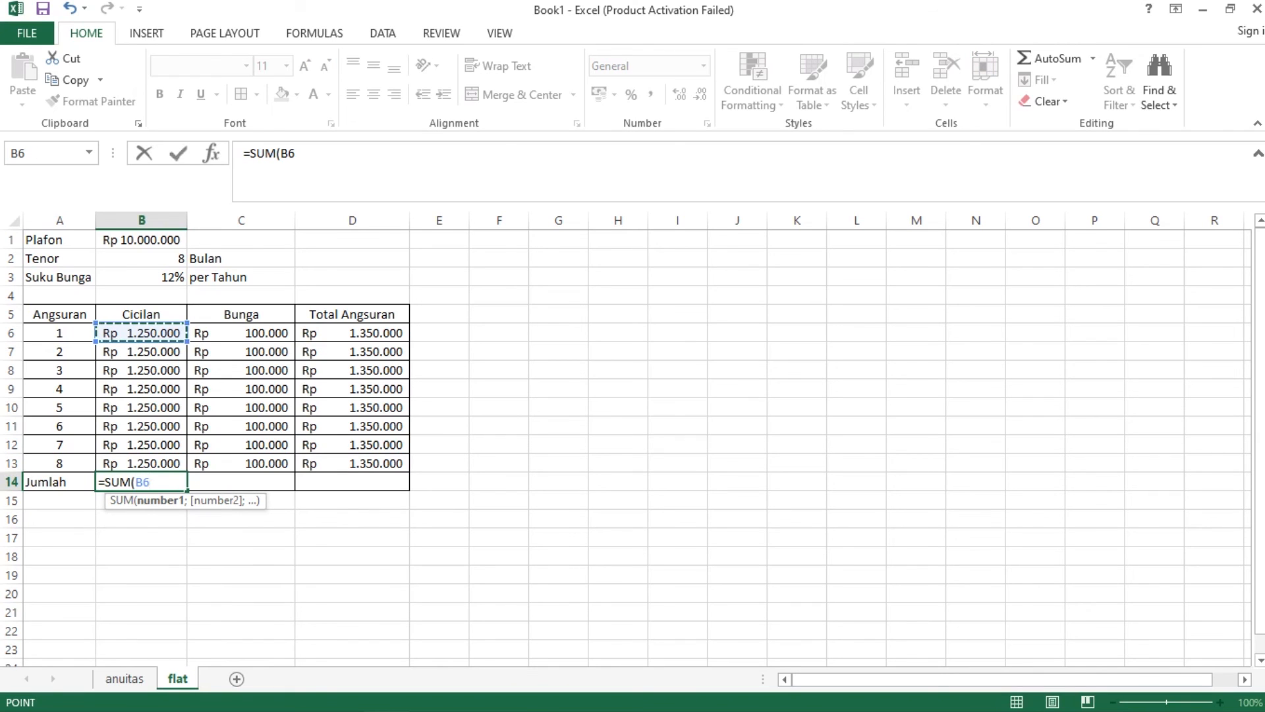
pyautogui.moveTo(141, 332); pyautogui.dragTo(175, 464)
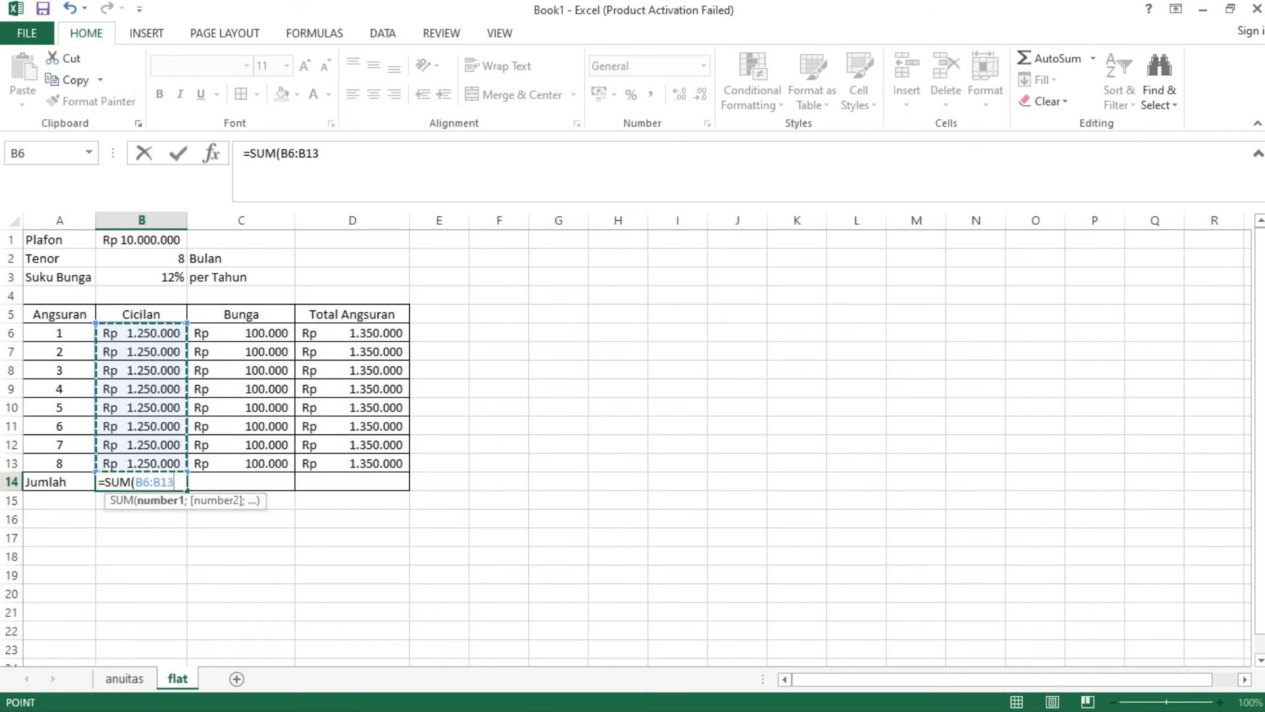
pyautogui.write(')')
pyautogui.press('Return')
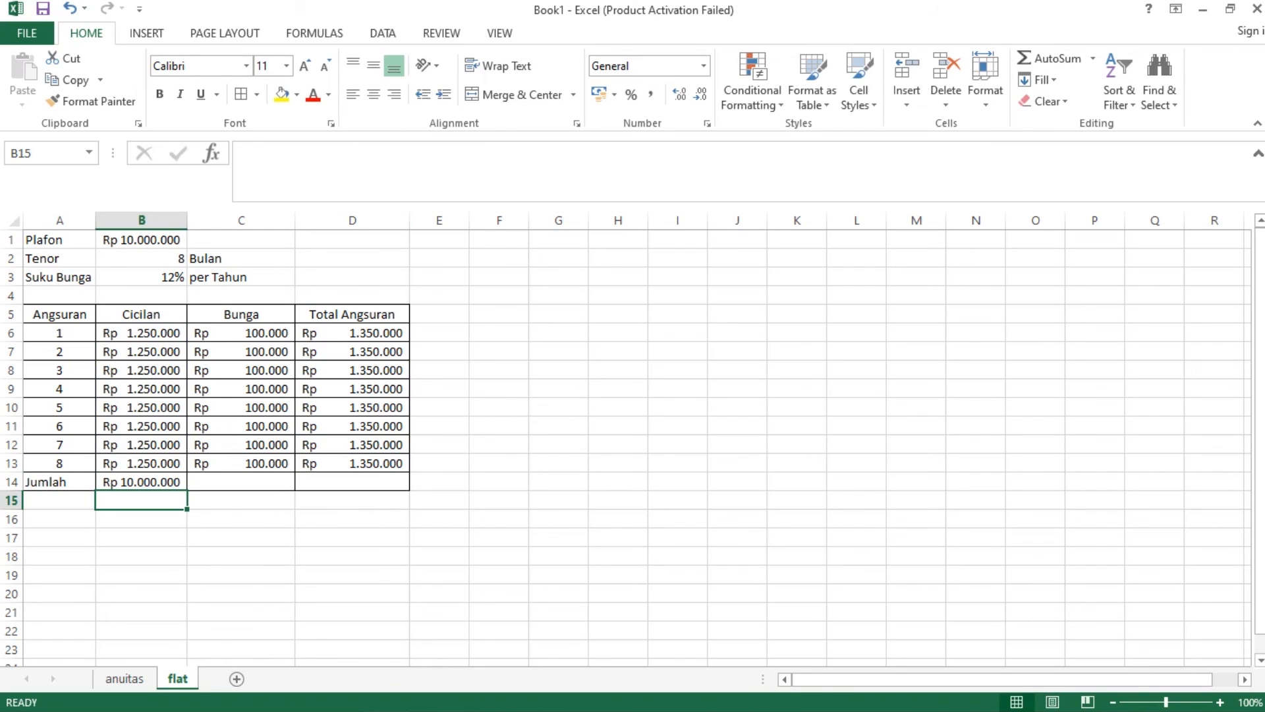
pyautogui.click(141, 482)
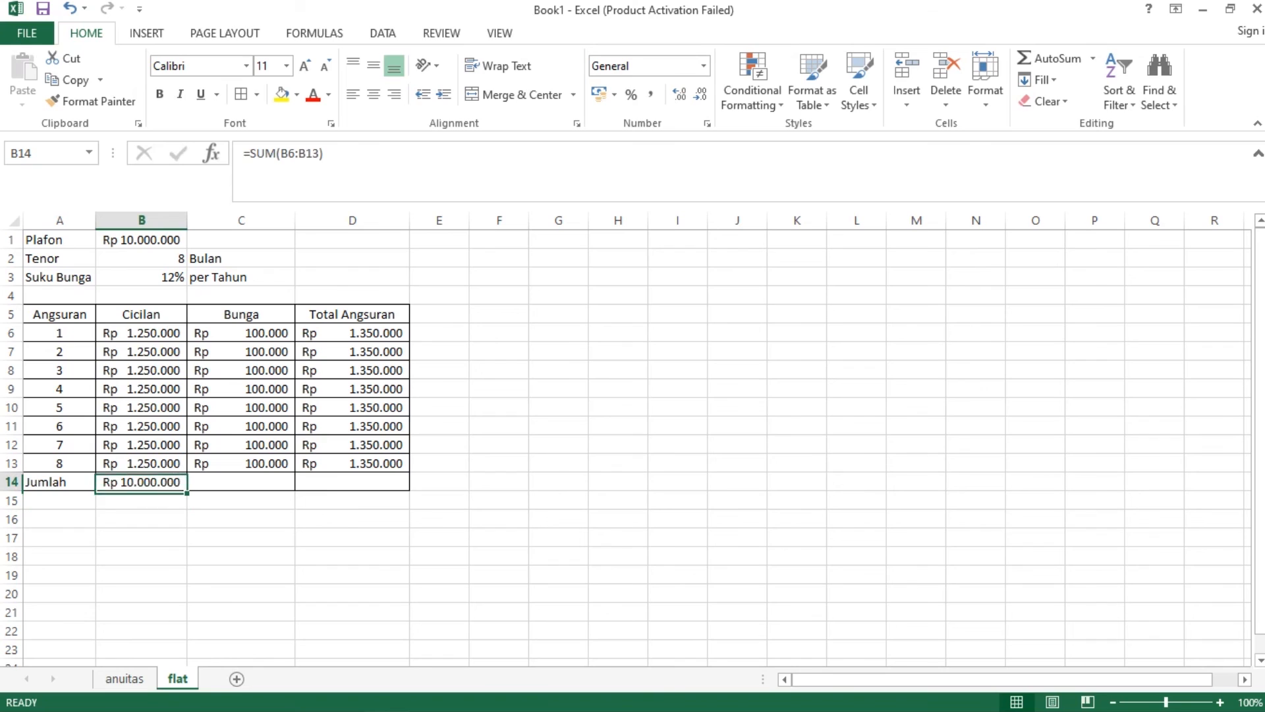
# Copy the Jumlah total formula from B14 across to the Bunga and Total Angsuran columns in C14:D14
pyautogui.moveTo(187, 490); pyautogui.dragTo(404, 488)
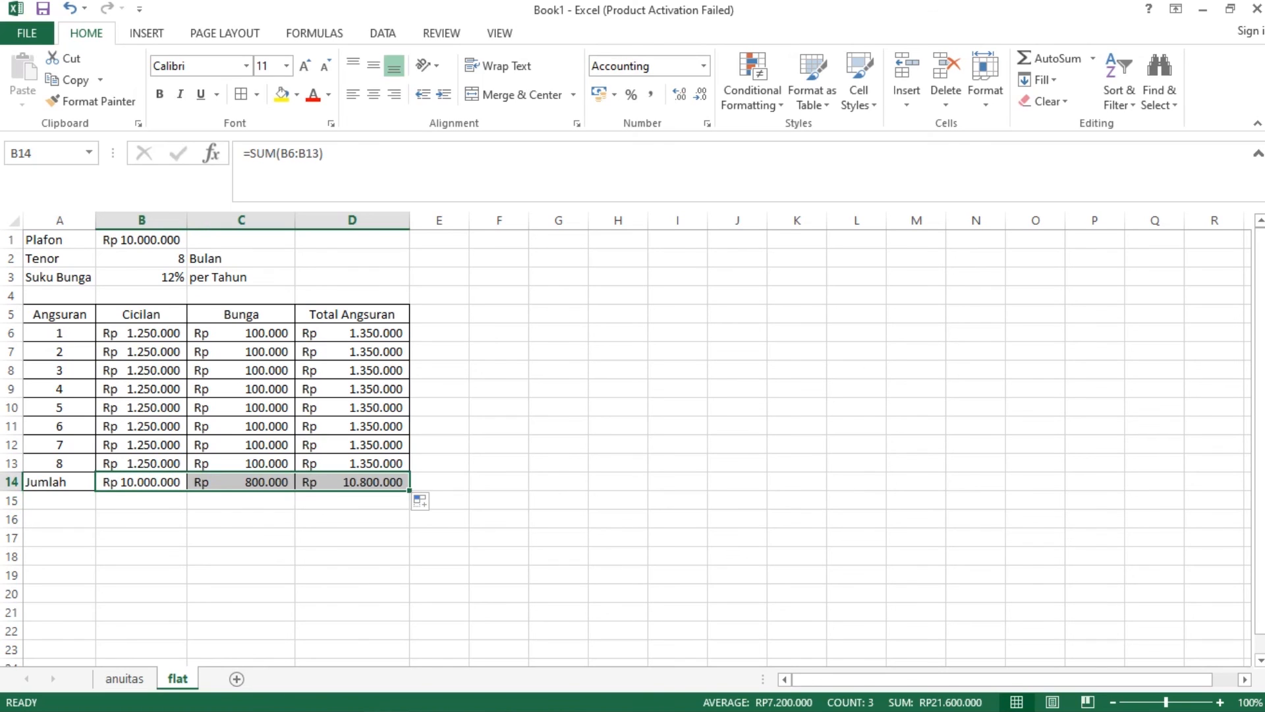
pyautogui.click(396, 517)
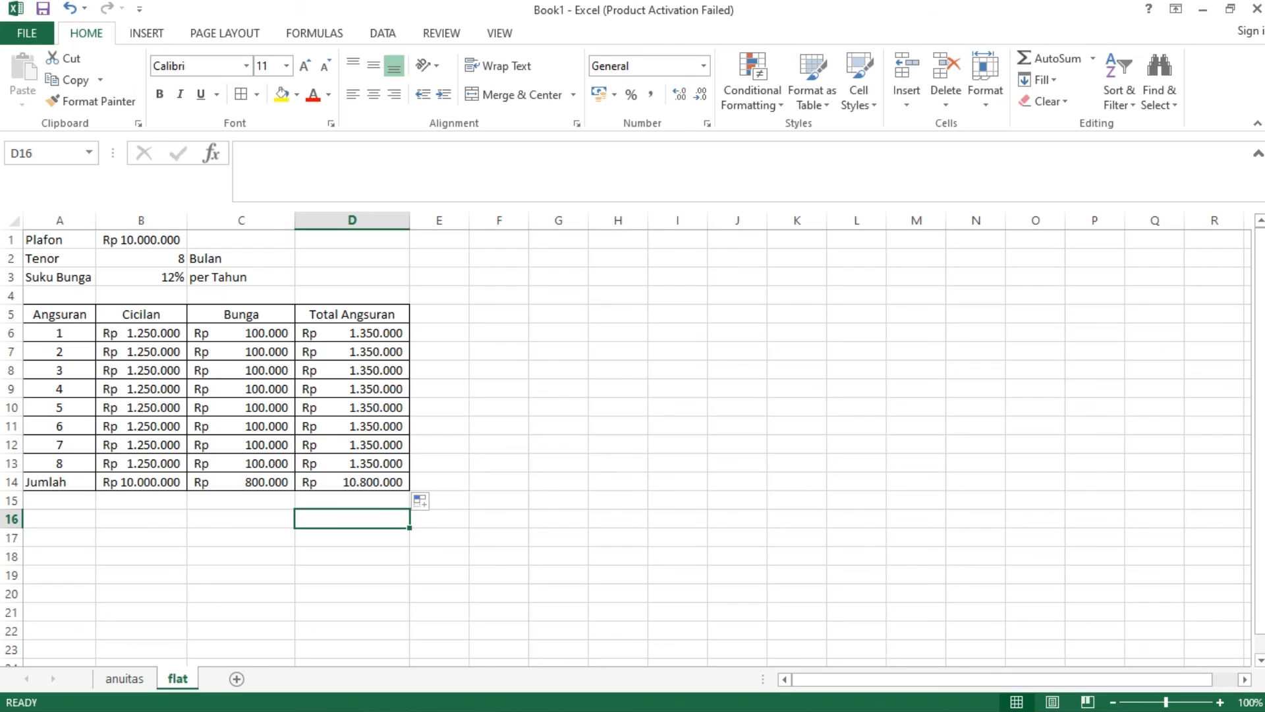
# Insert two blank rows at row 4, between the loan details and the instalment table
pyautogui.click(10, 294)
pyautogui.rightClick(12, 295)
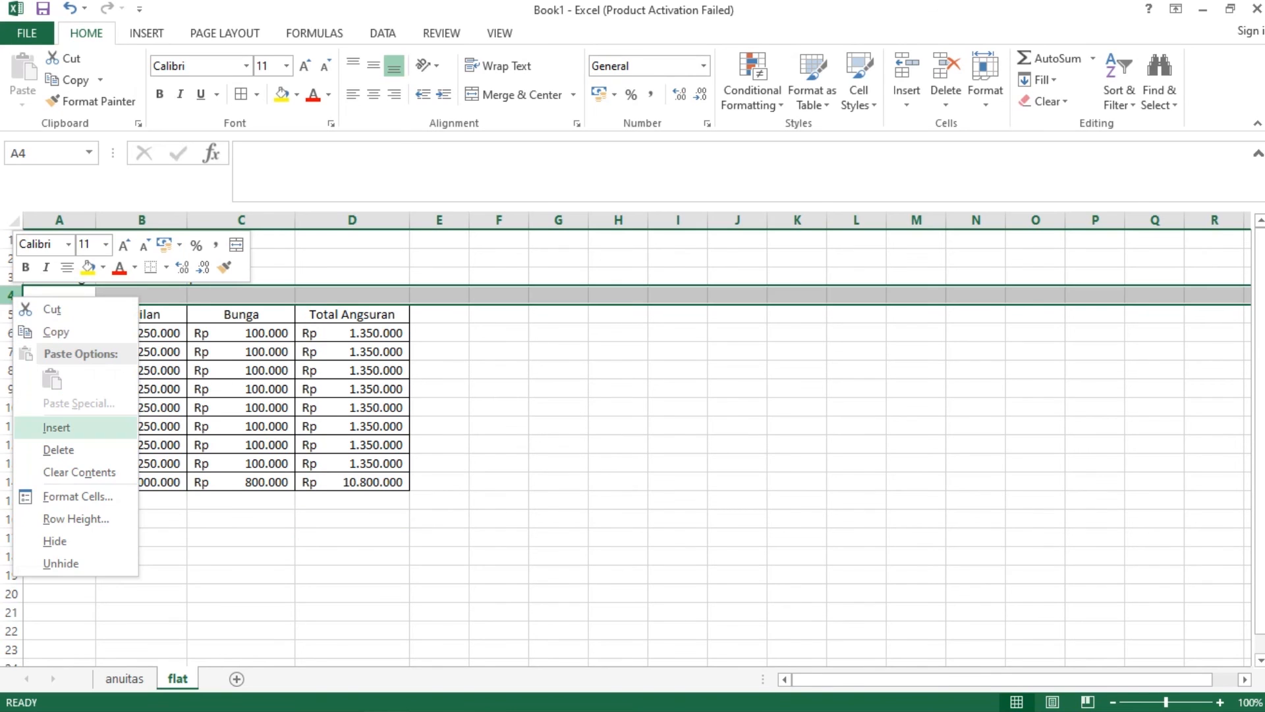
pyautogui.click(56, 423)
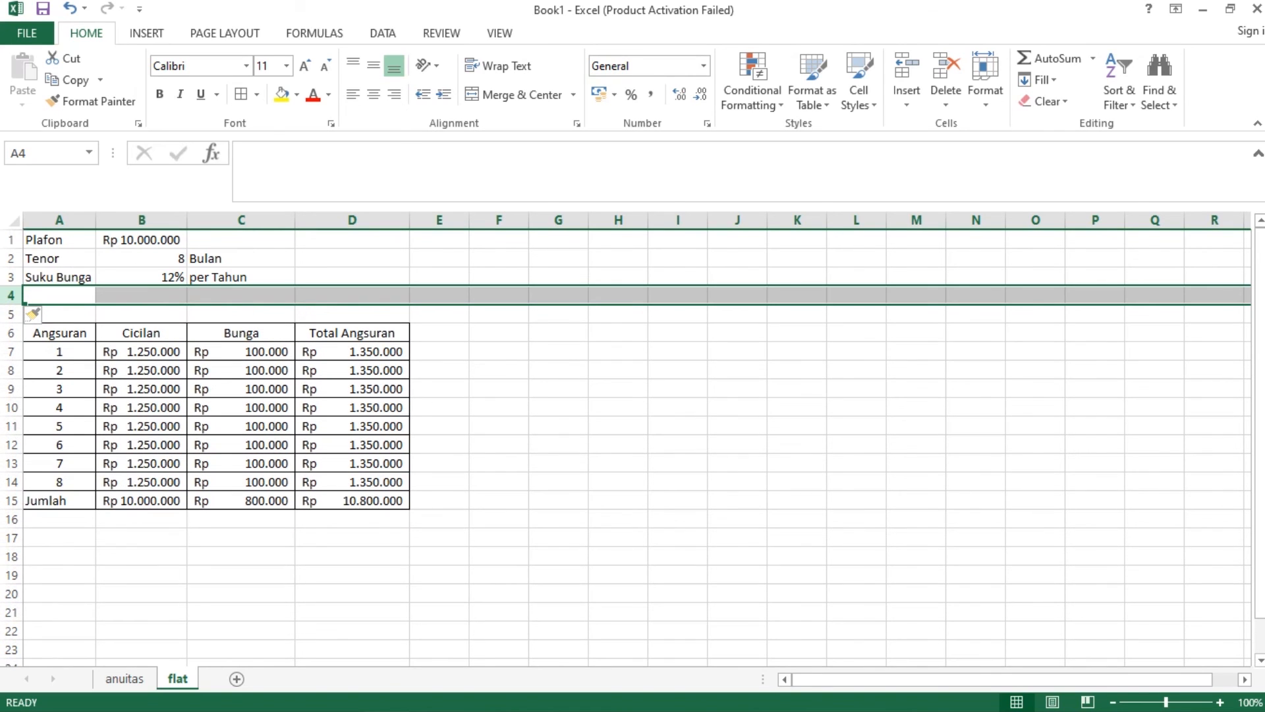
pyautogui.rightClick(11, 295)
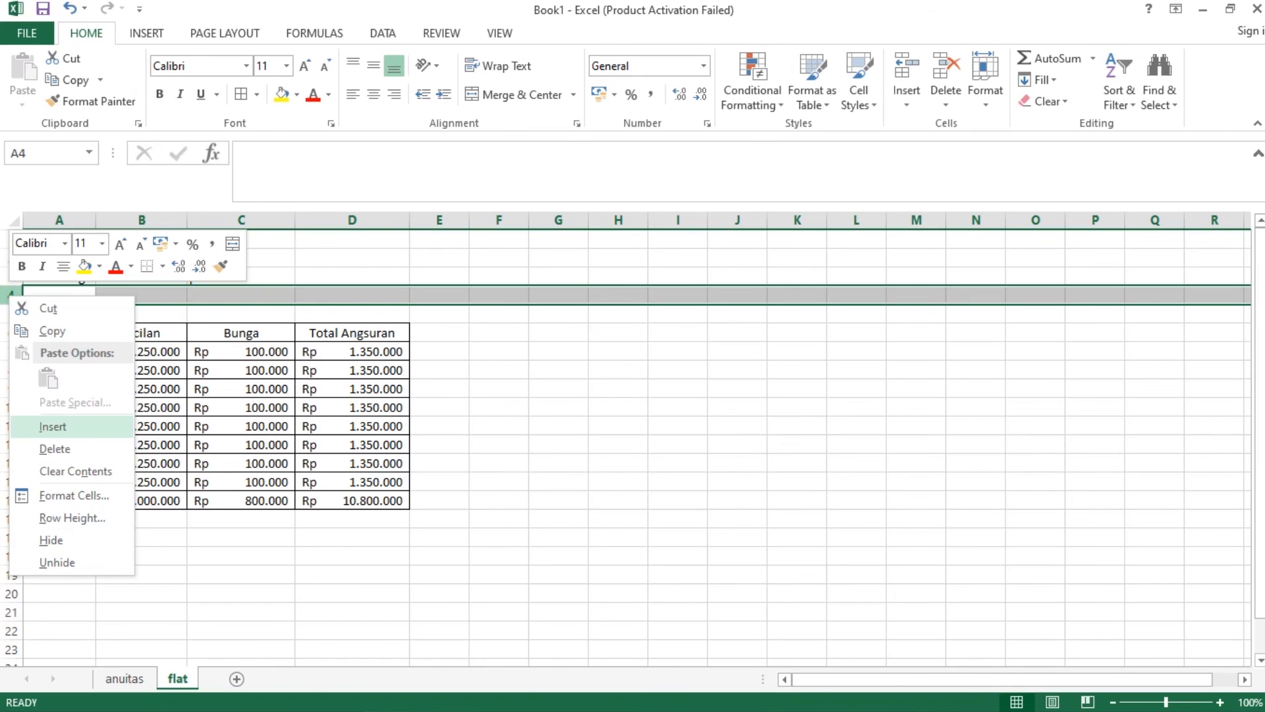
pyautogui.click(52, 426)
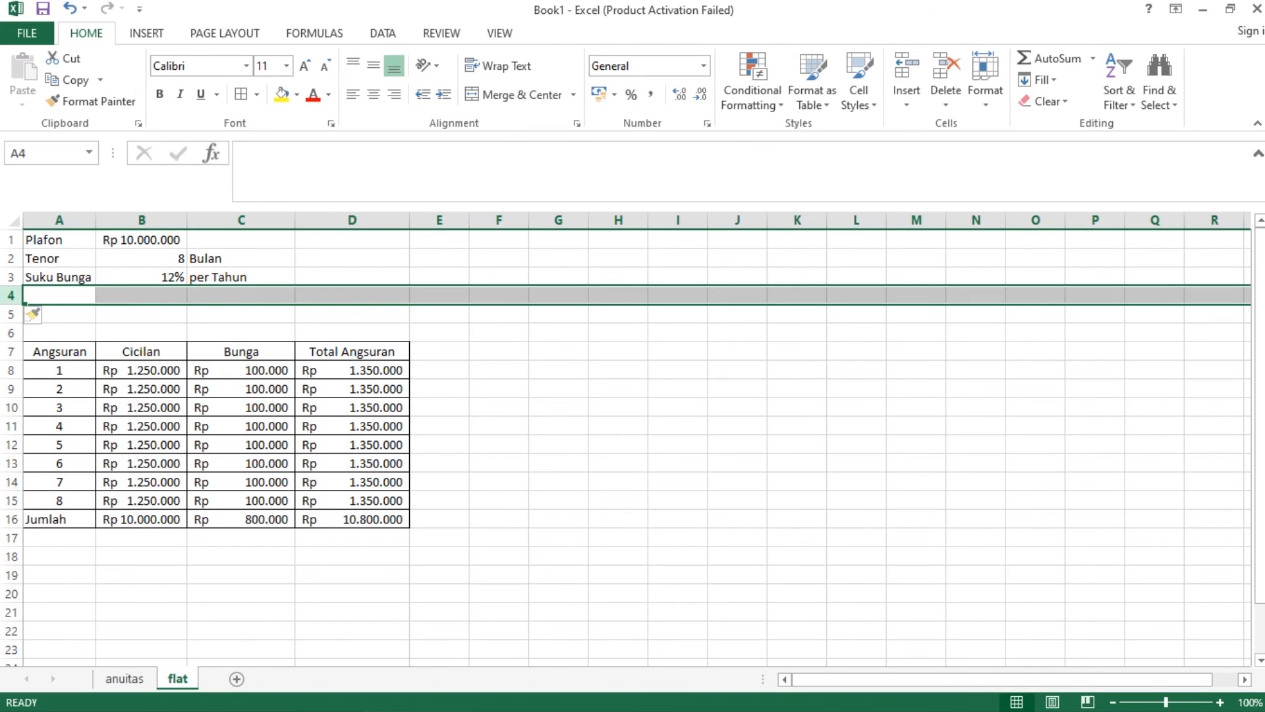
# Merge and center A5:D5 and enter the title "Simulasi Perhitungan Plafon Kredit Bank Bunga Flat" in it
pyautogui.moveTo(66, 314); pyautogui.dragTo(355, 314)
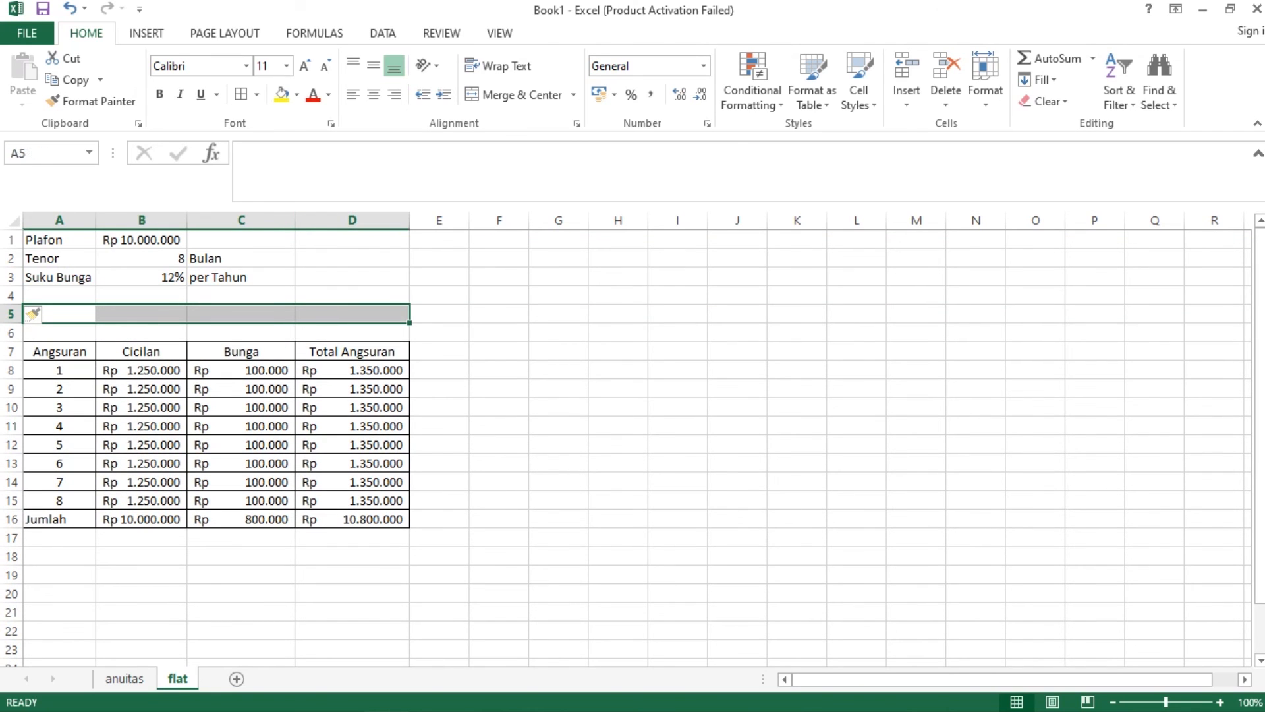
pyautogui.click(514, 94)
pyautogui.write('Simulasi')
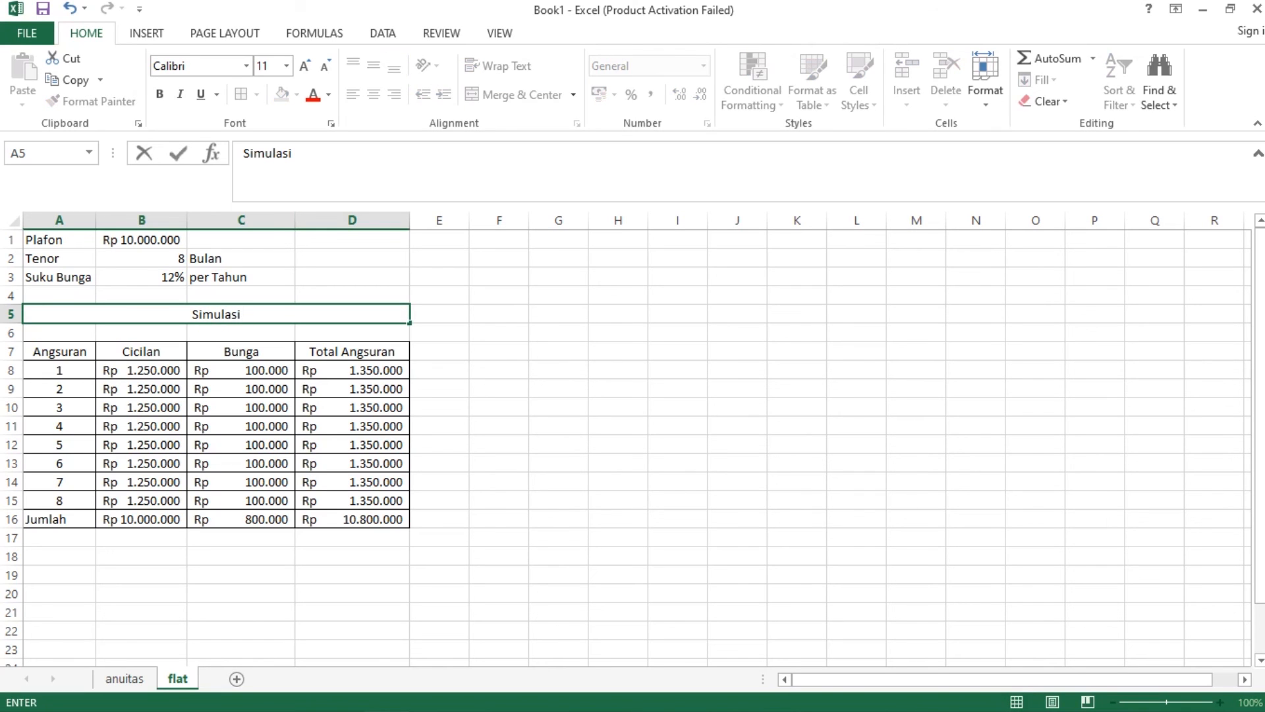
pyautogui.write(' Perhitun')
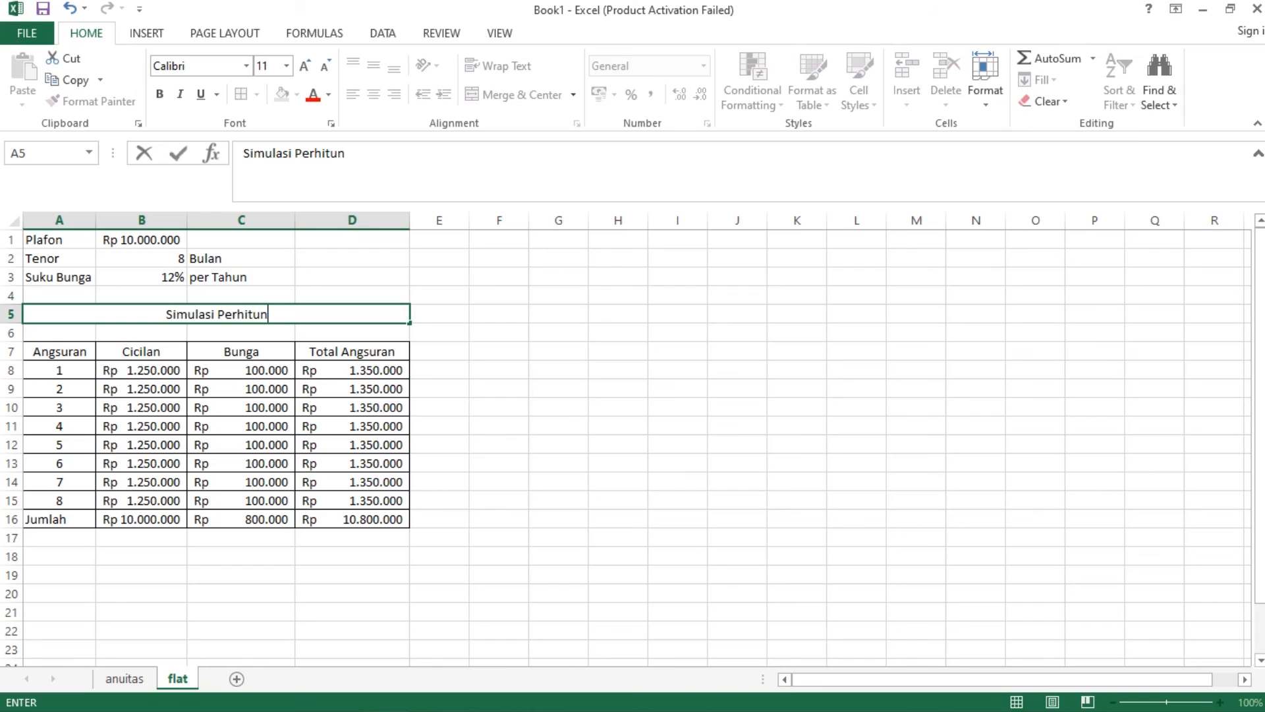
pyautogui.write('gan Fla')
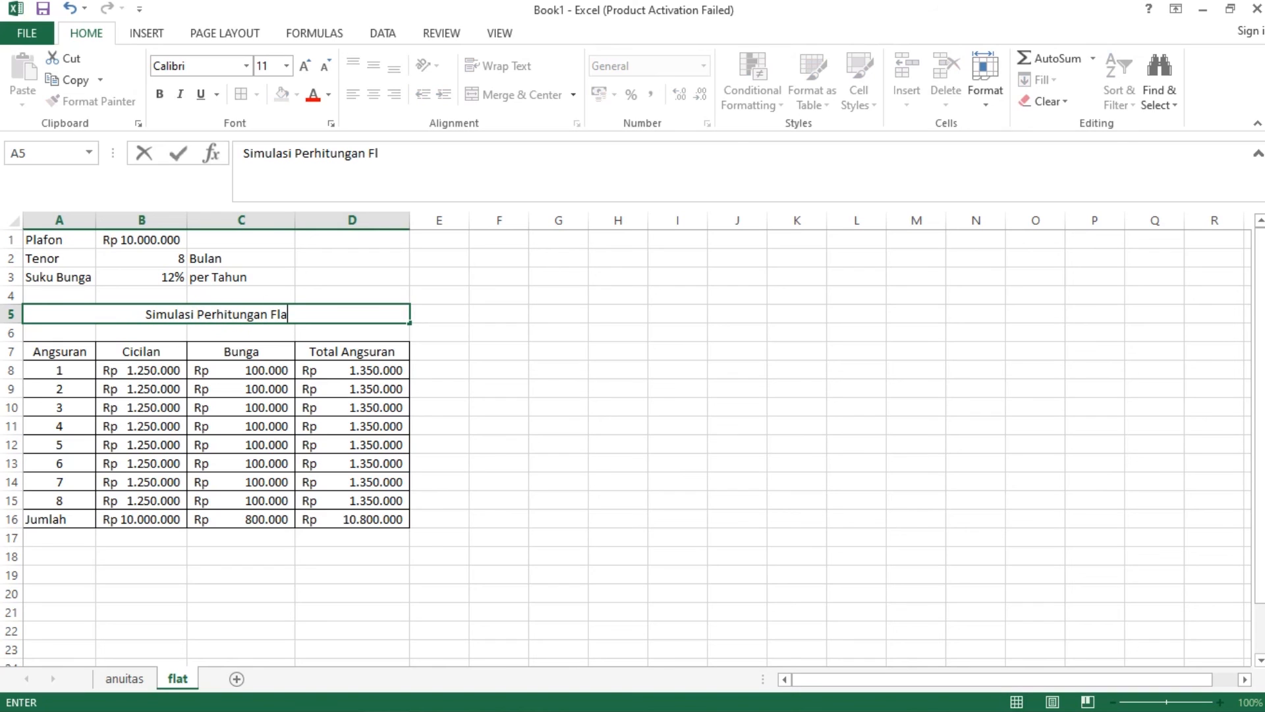
pyautogui.press('BackSpace')
pyautogui.press('BackSpace')
pyautogui.press('BackSpace')
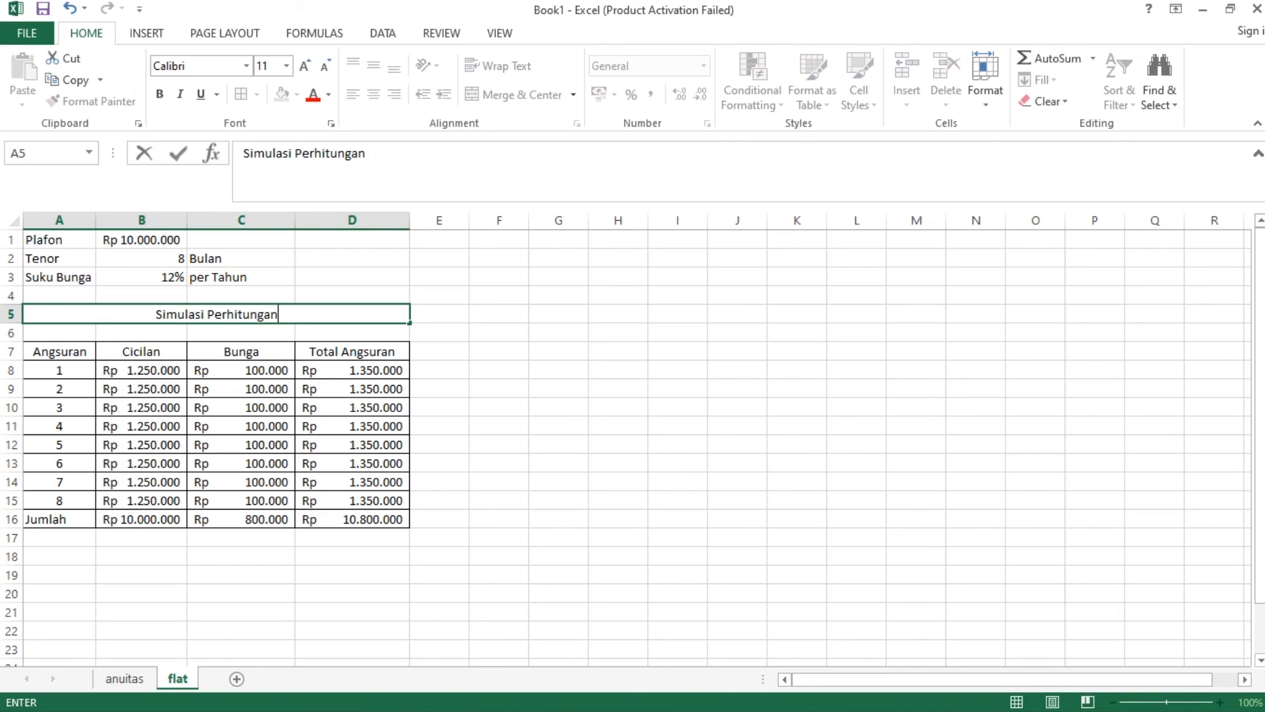
pyautogui.write('Plafon')
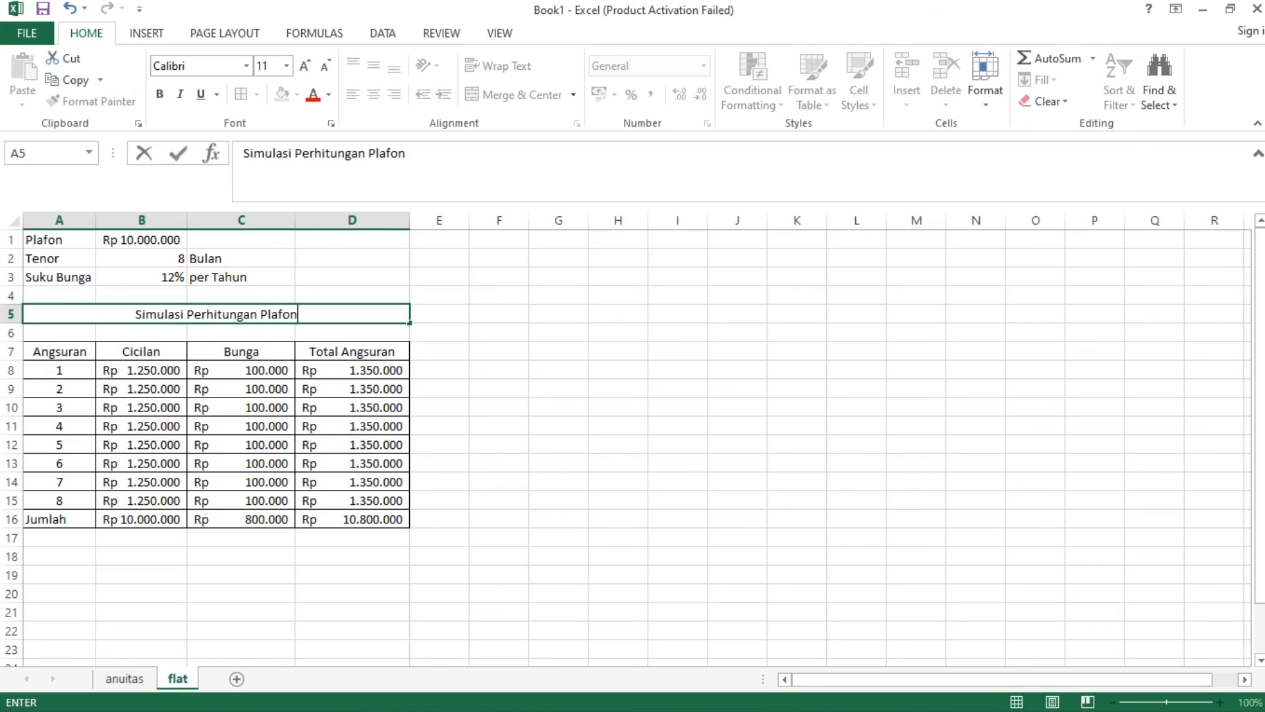
pyautogui.write(' Kredit Bank')
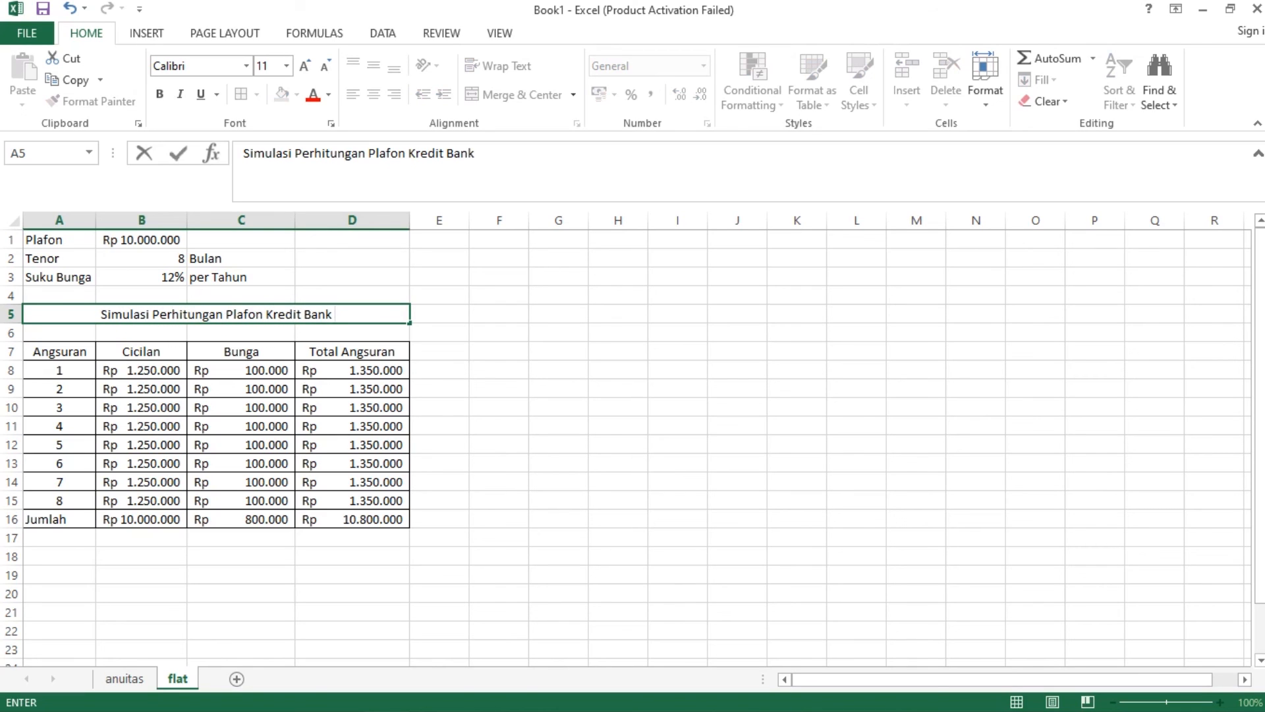
pyautogui.write(' Bunga ')
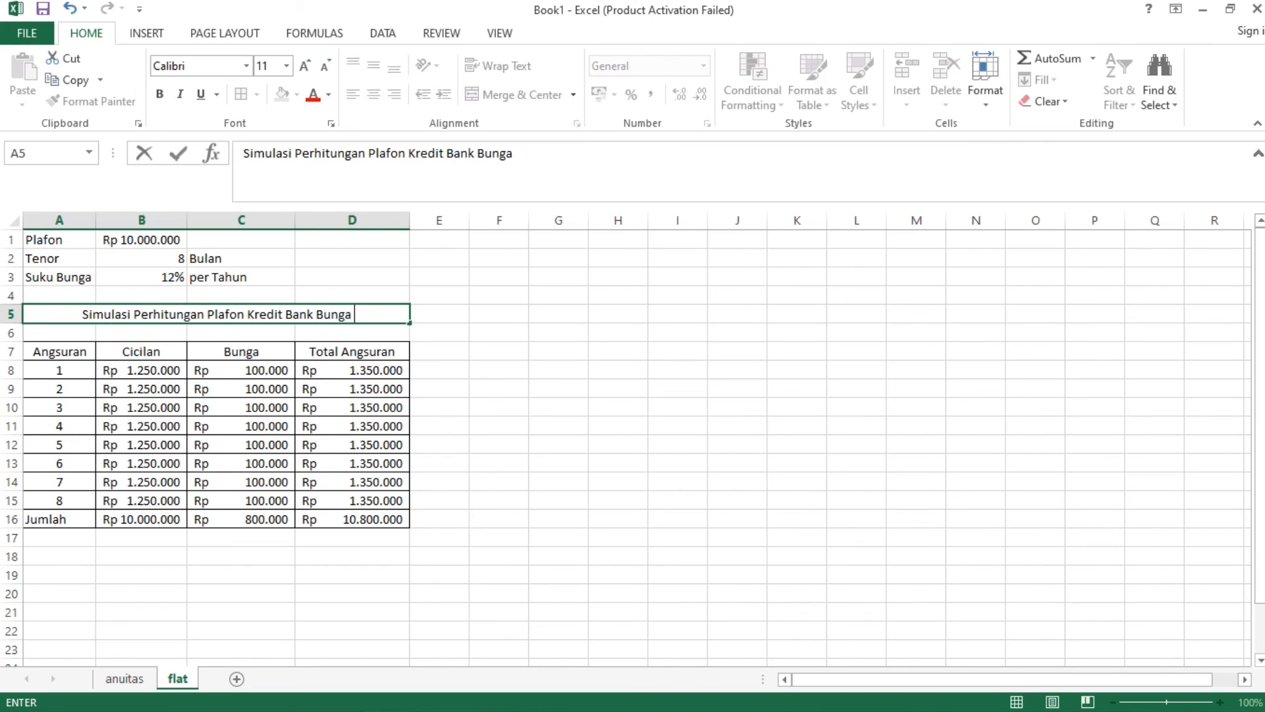
pyautogui.write('Flat')
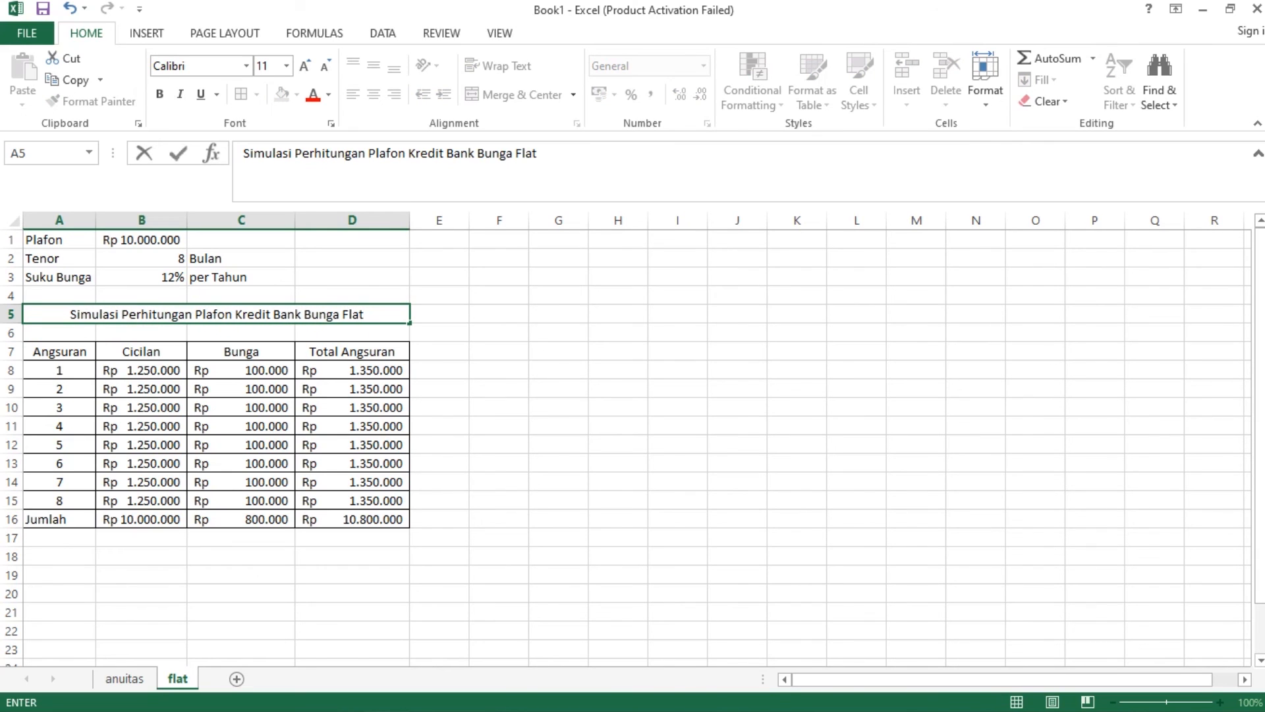
pyautogui.click(241, 593)
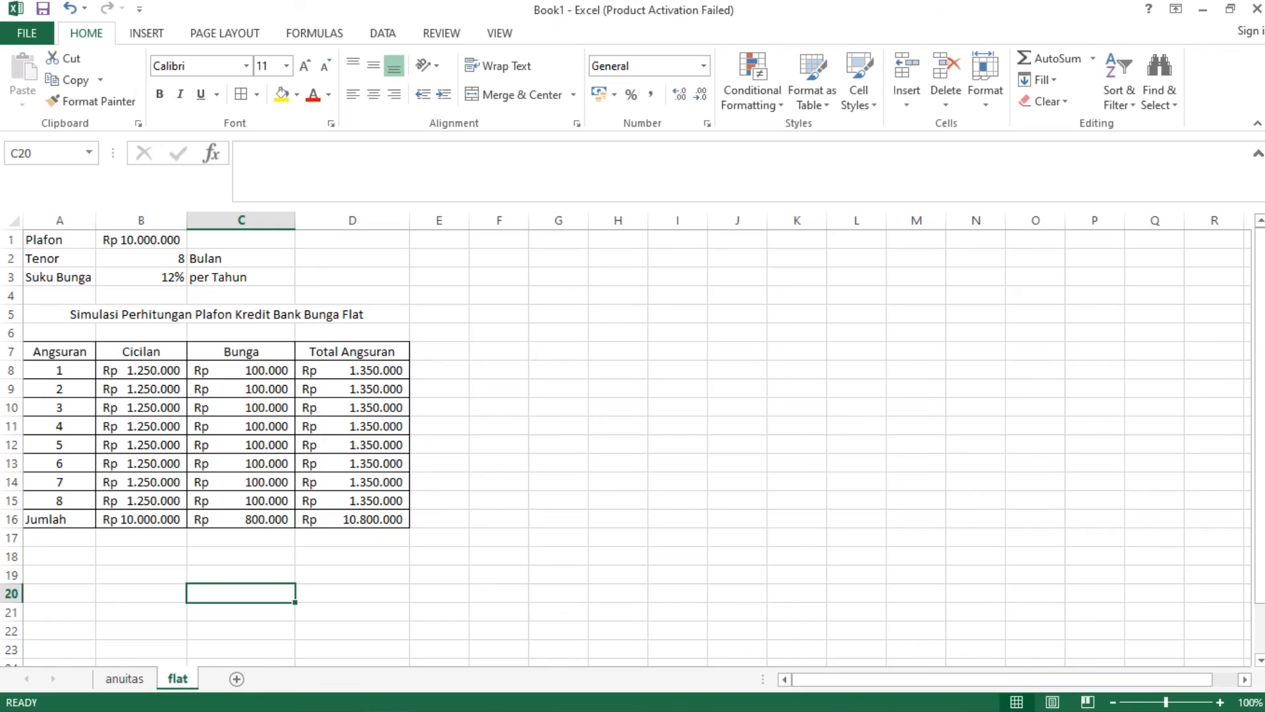